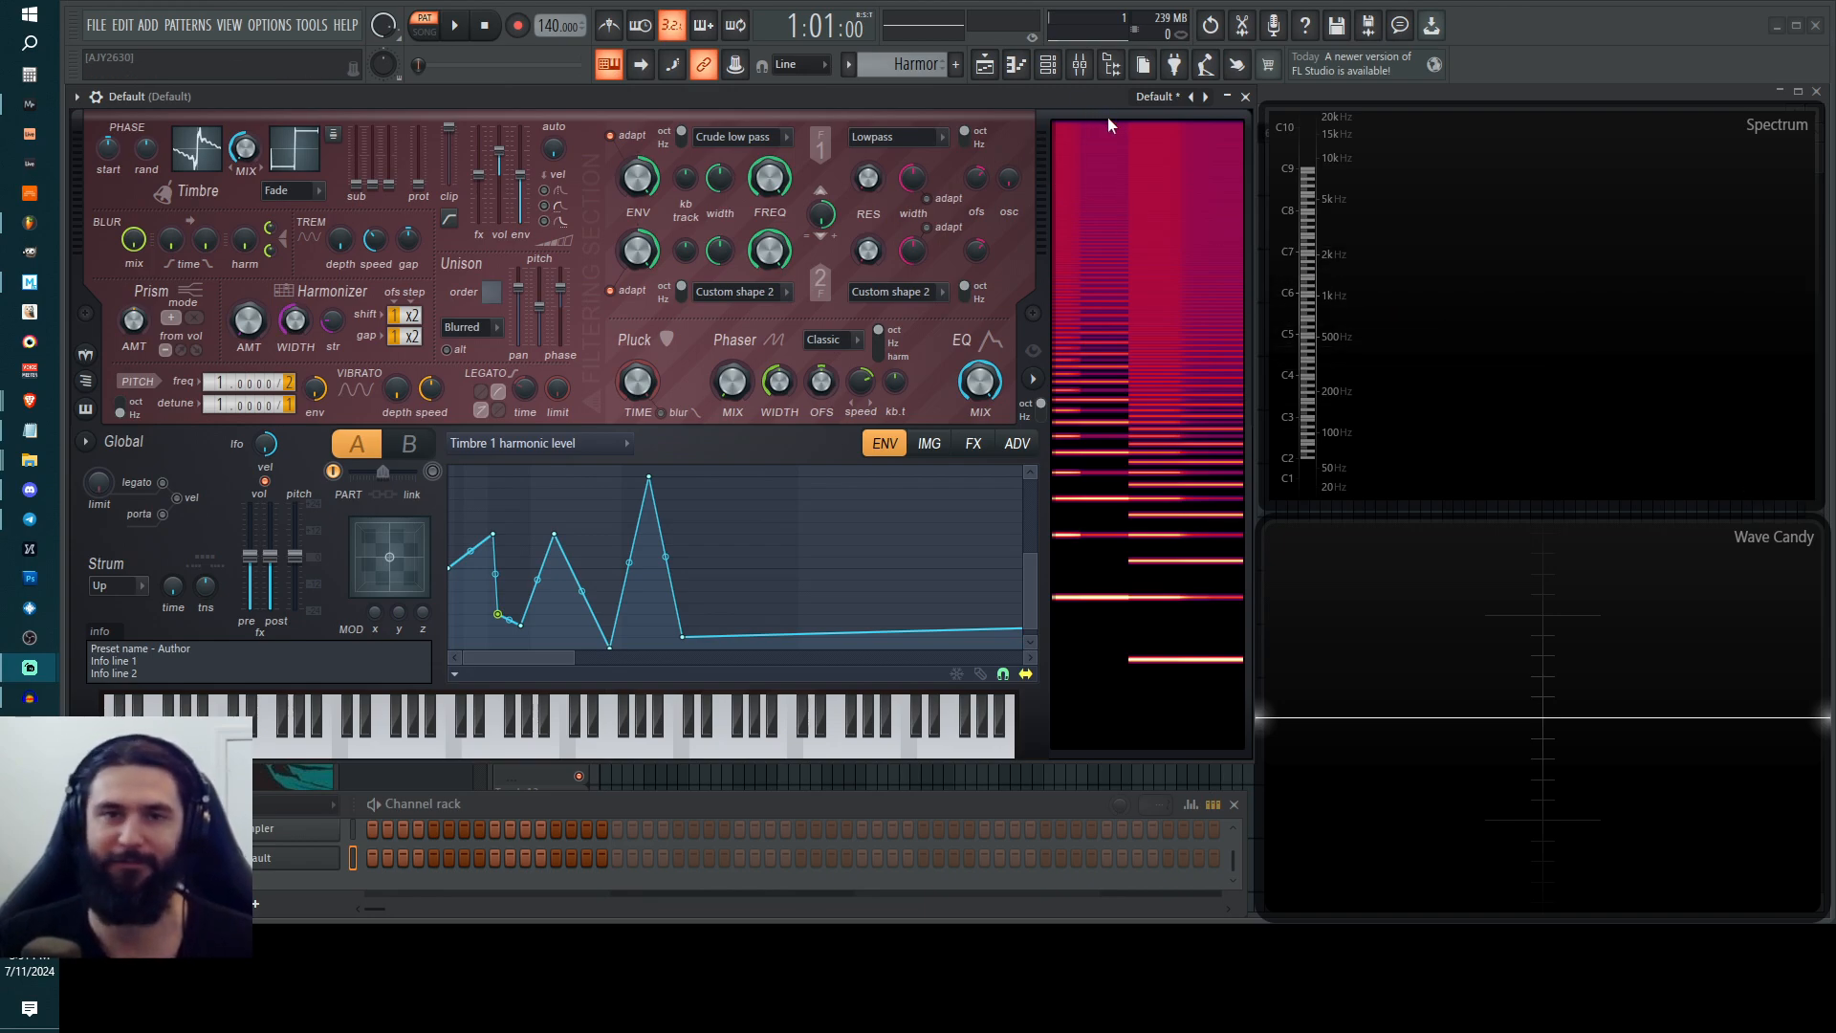
Load Harmor's Default preset and audition notes at different settings of the Timbre 1 and 2 mix.
{"action": "left_click", "coordinate": [1165, 98]}
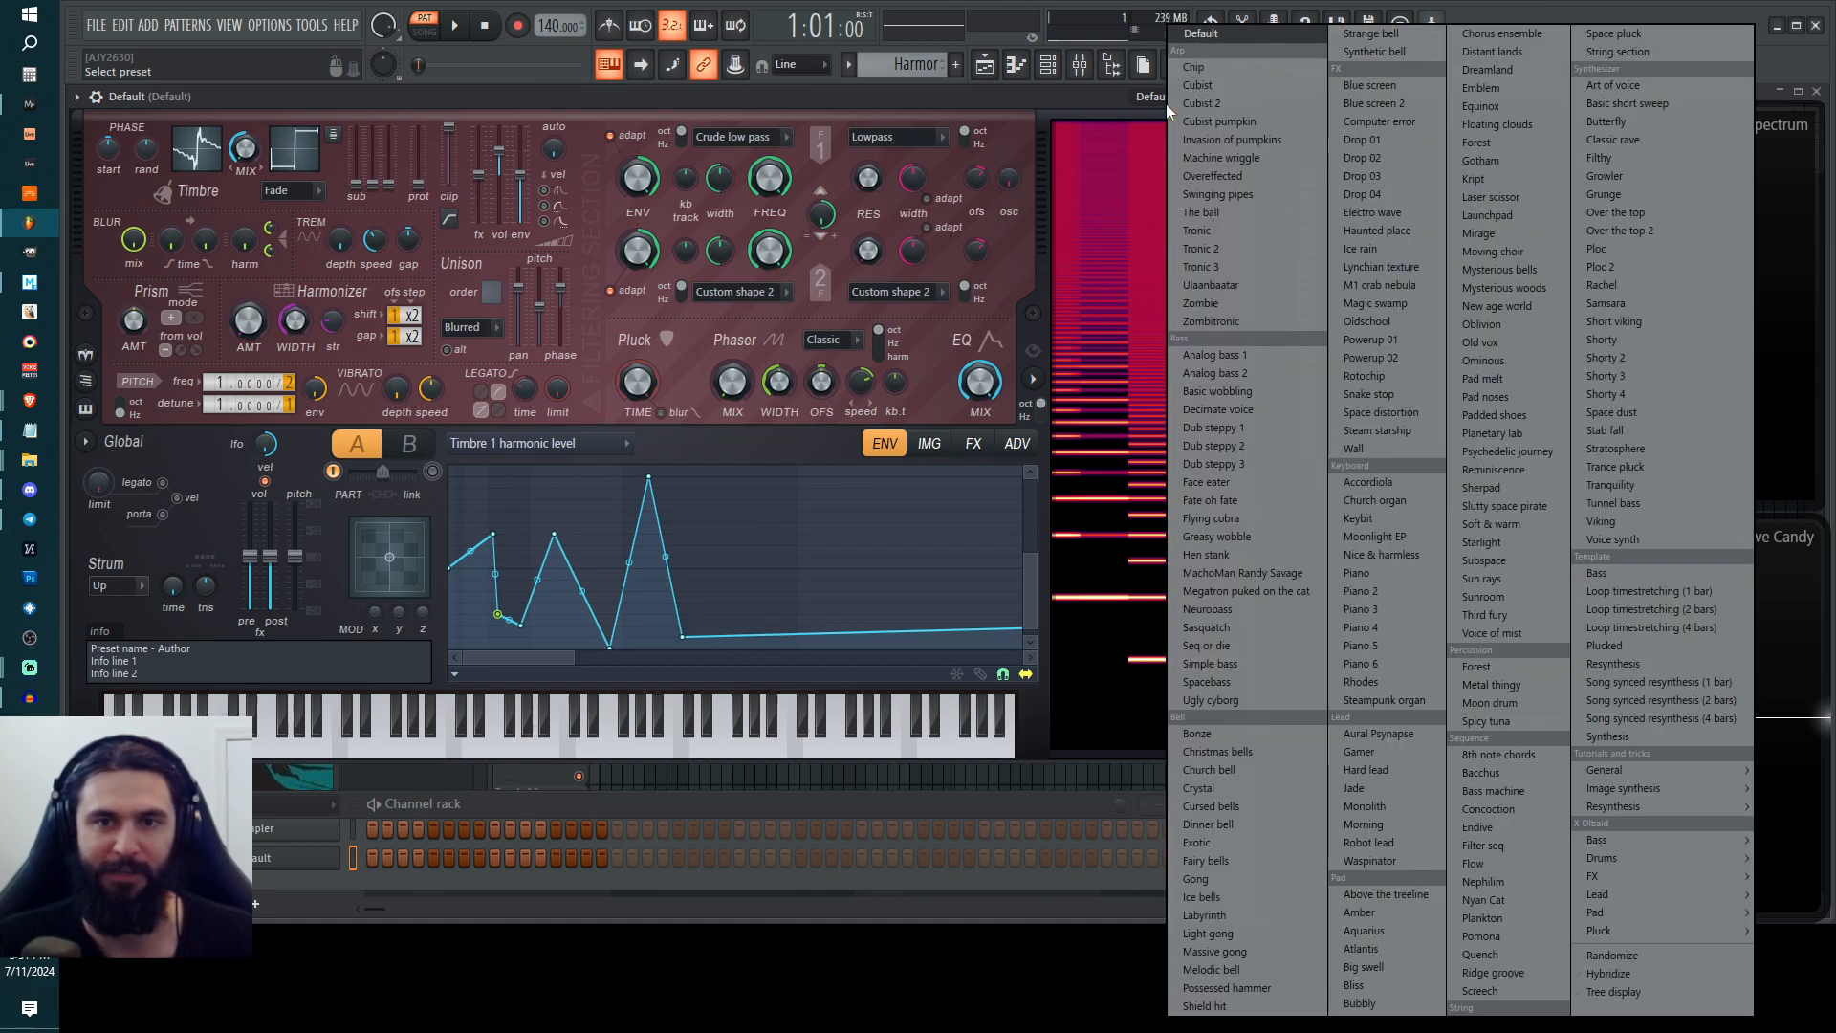
{"action": "left_click", "coordinate": [1200, 33]}
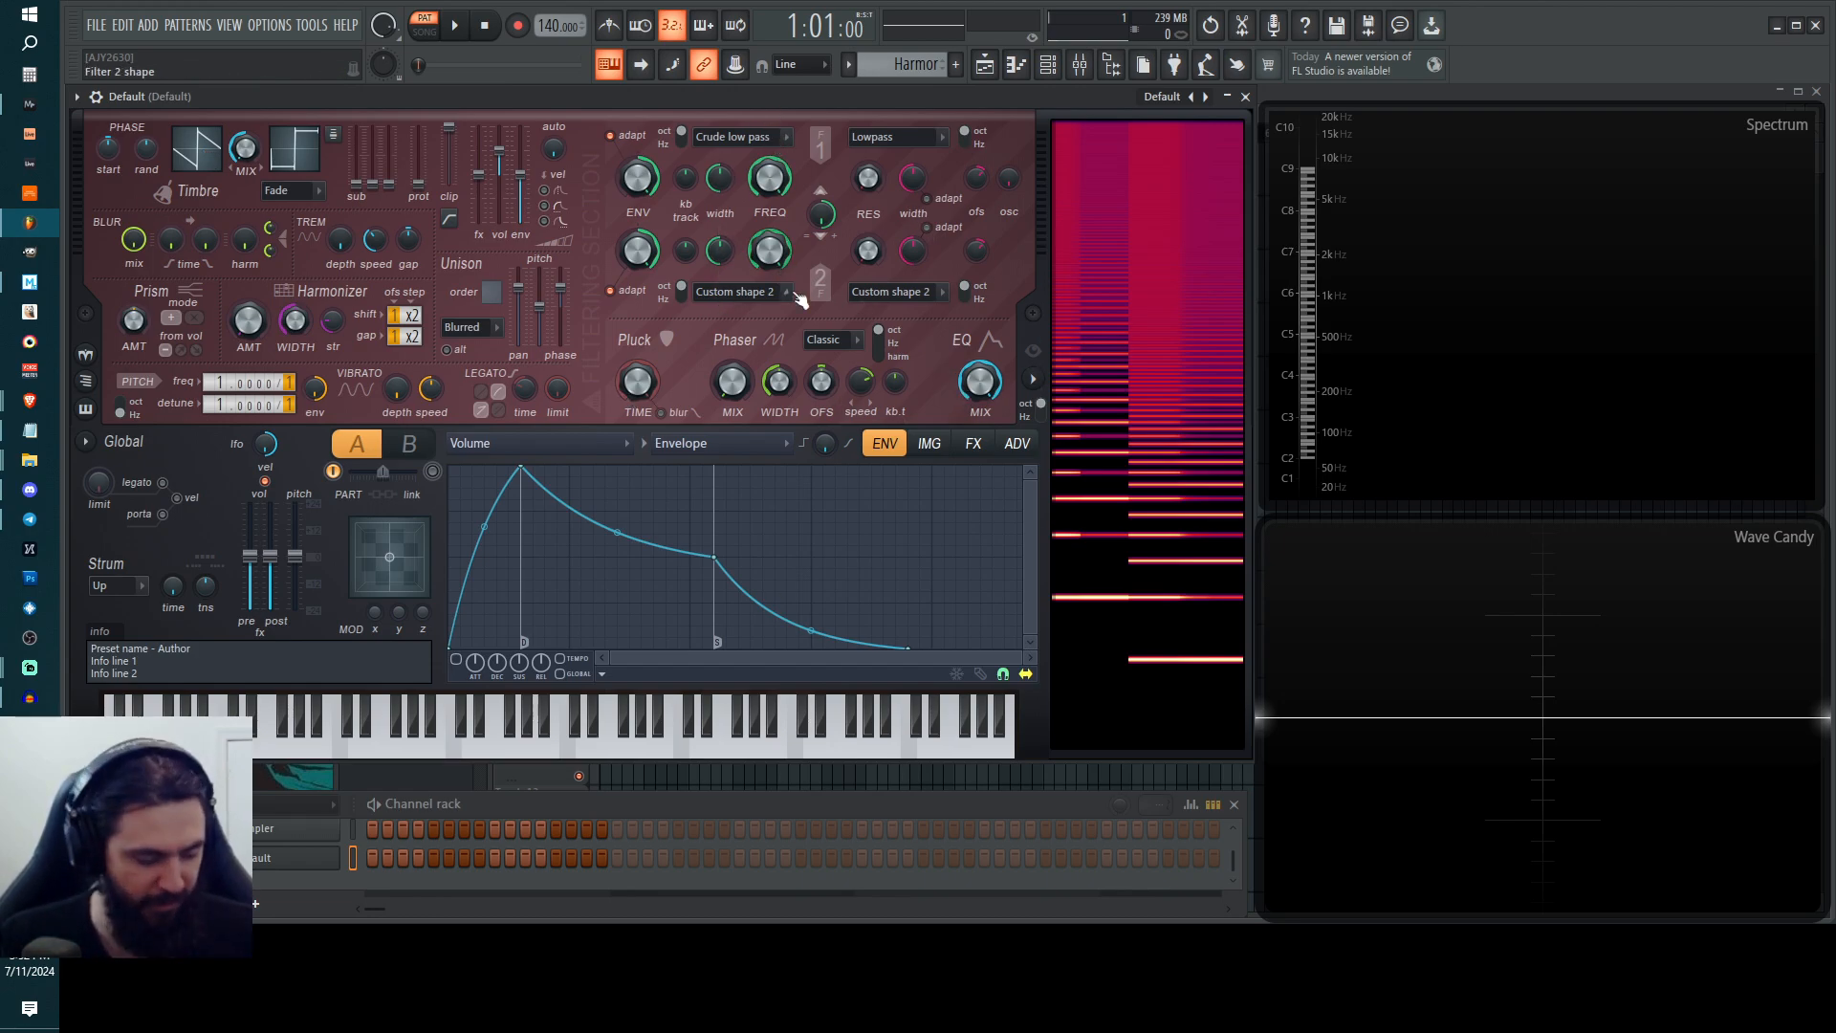
{"action": "key", "text": "v"}
{"action": "key", "text": "v"}
{"action": "left_click_drag", "start_coordinate": [246, 148], "coordinate": [246, 67]}
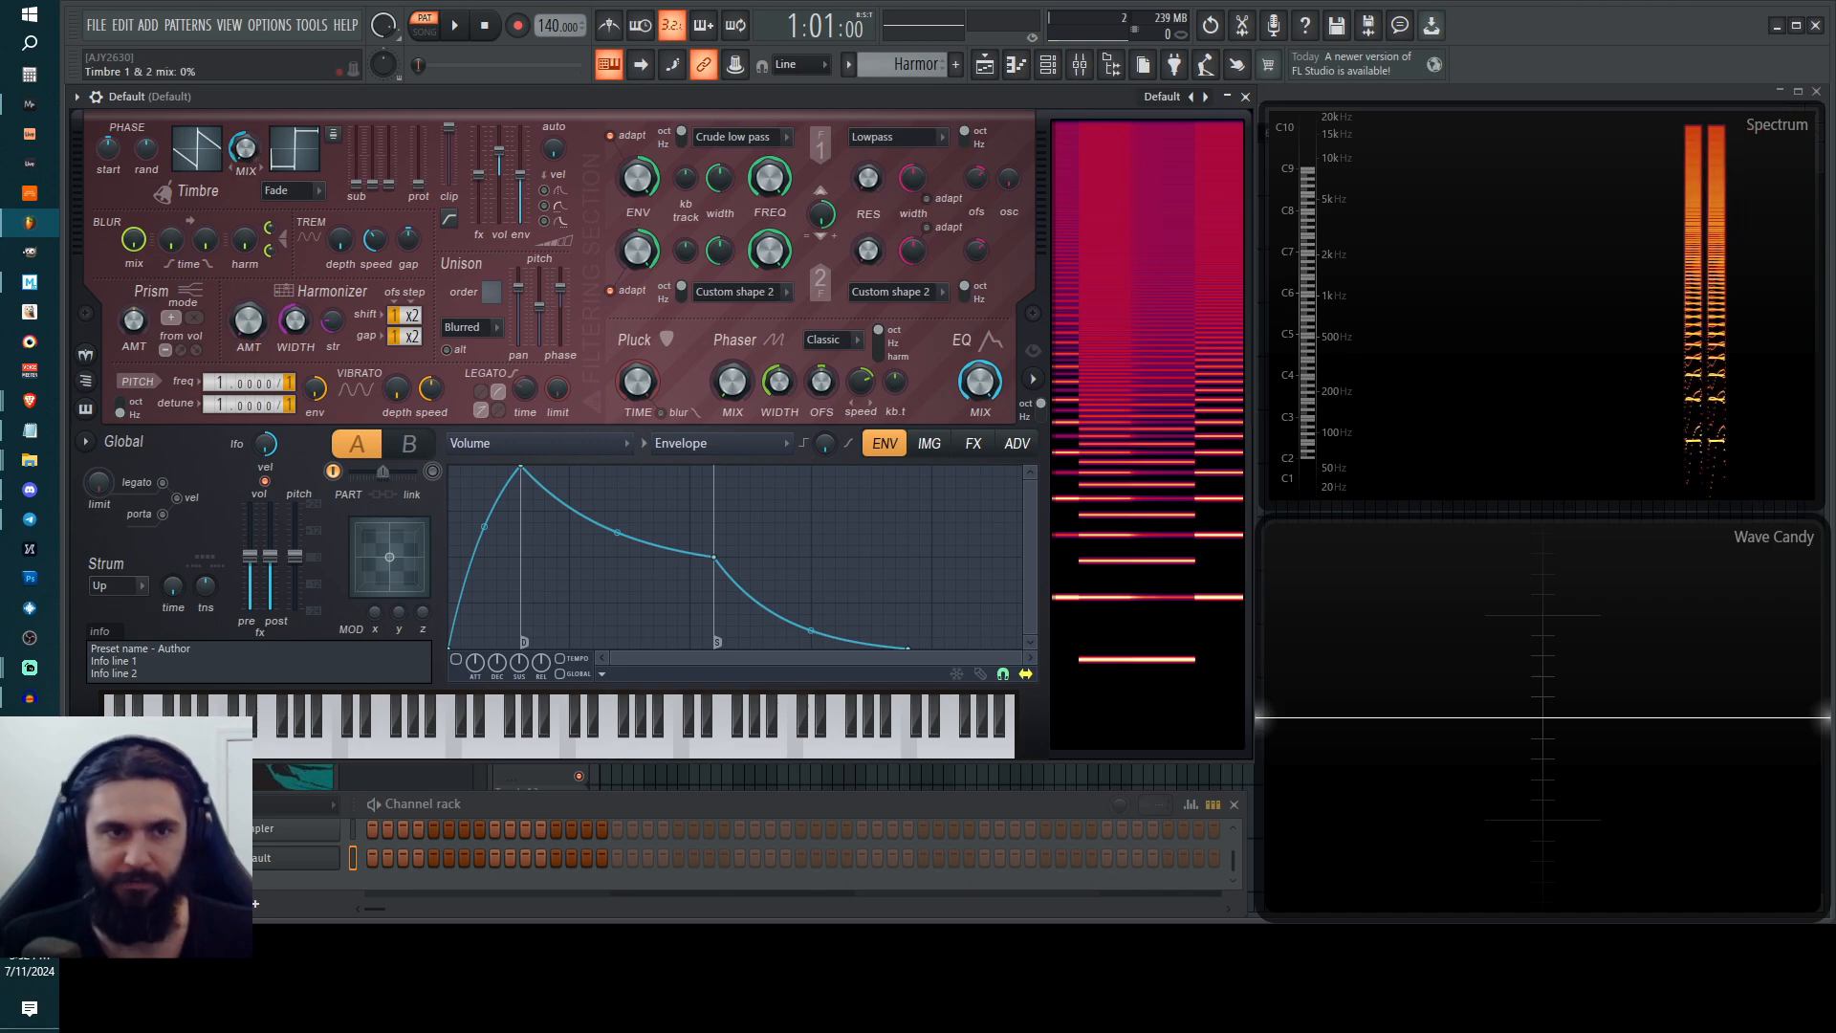
{"action": "key", "text": "v"}
{"action": "key", "text": "v"}
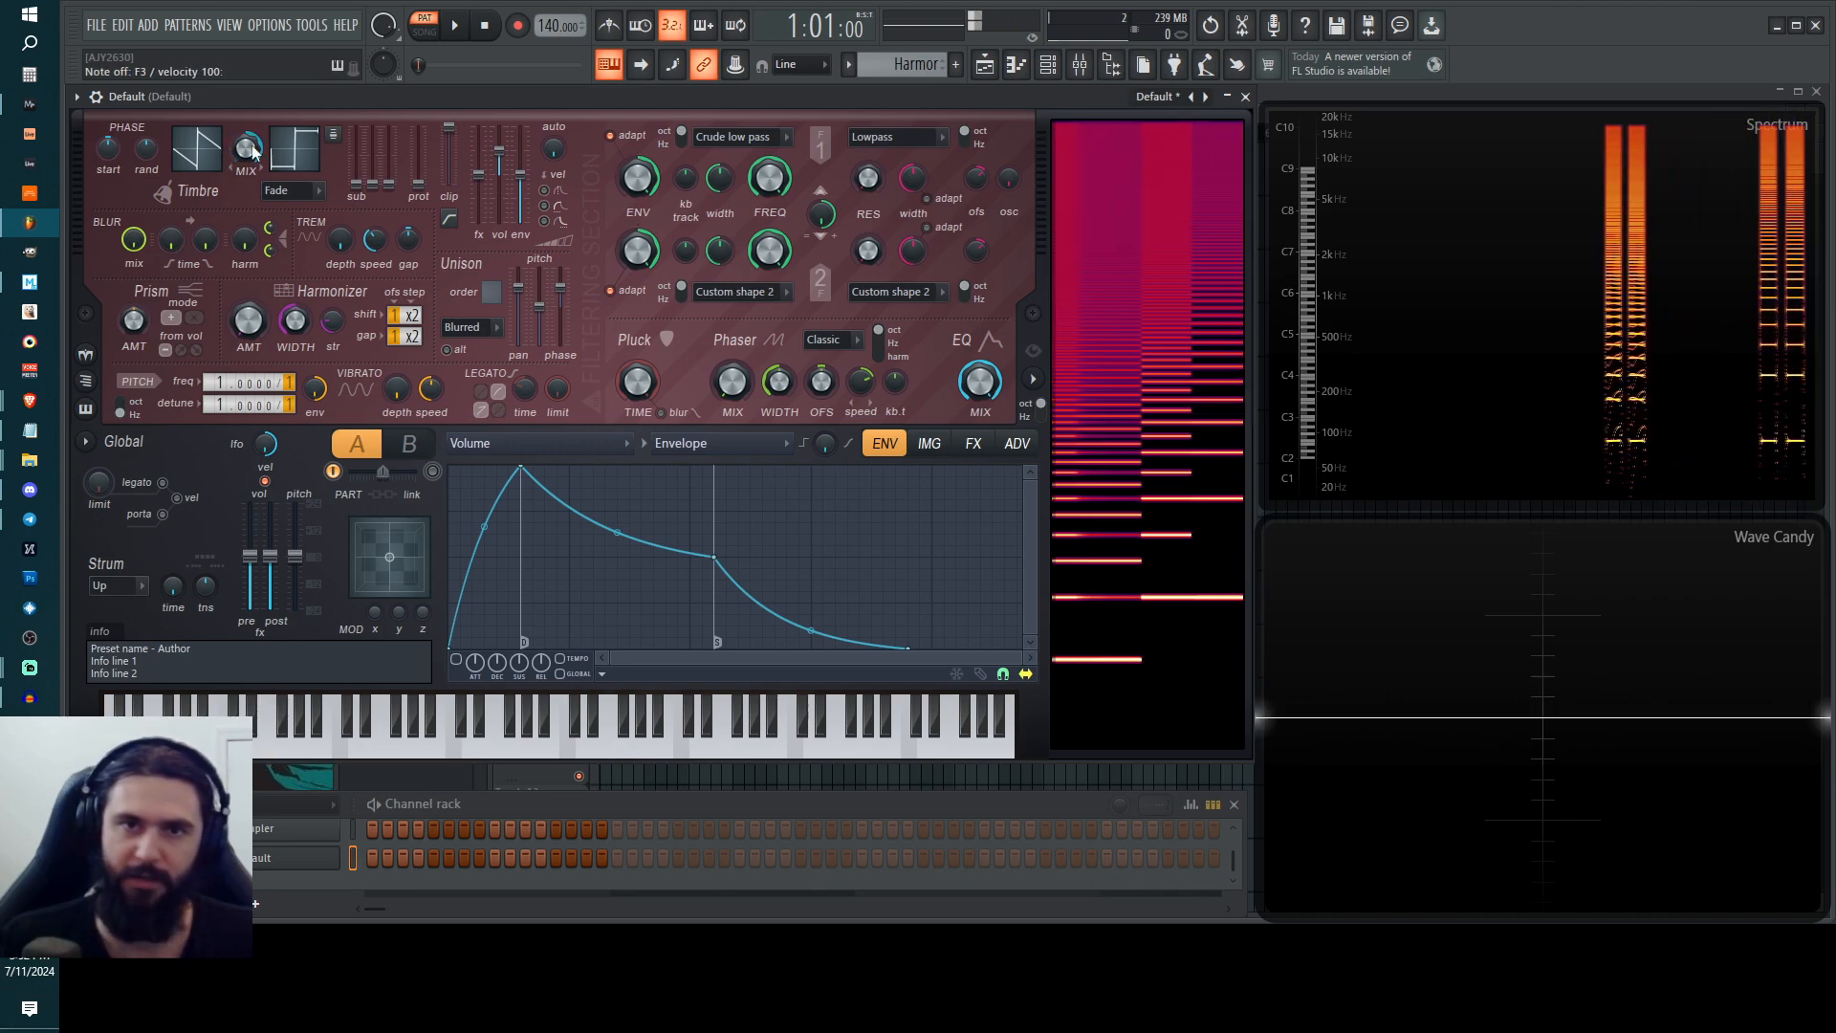
Add points to the Timbre 1 harmonic level curve to form a jagged line of alternating peaks and dips.
{"action": "left_click", "coordinate": [196, 166]}
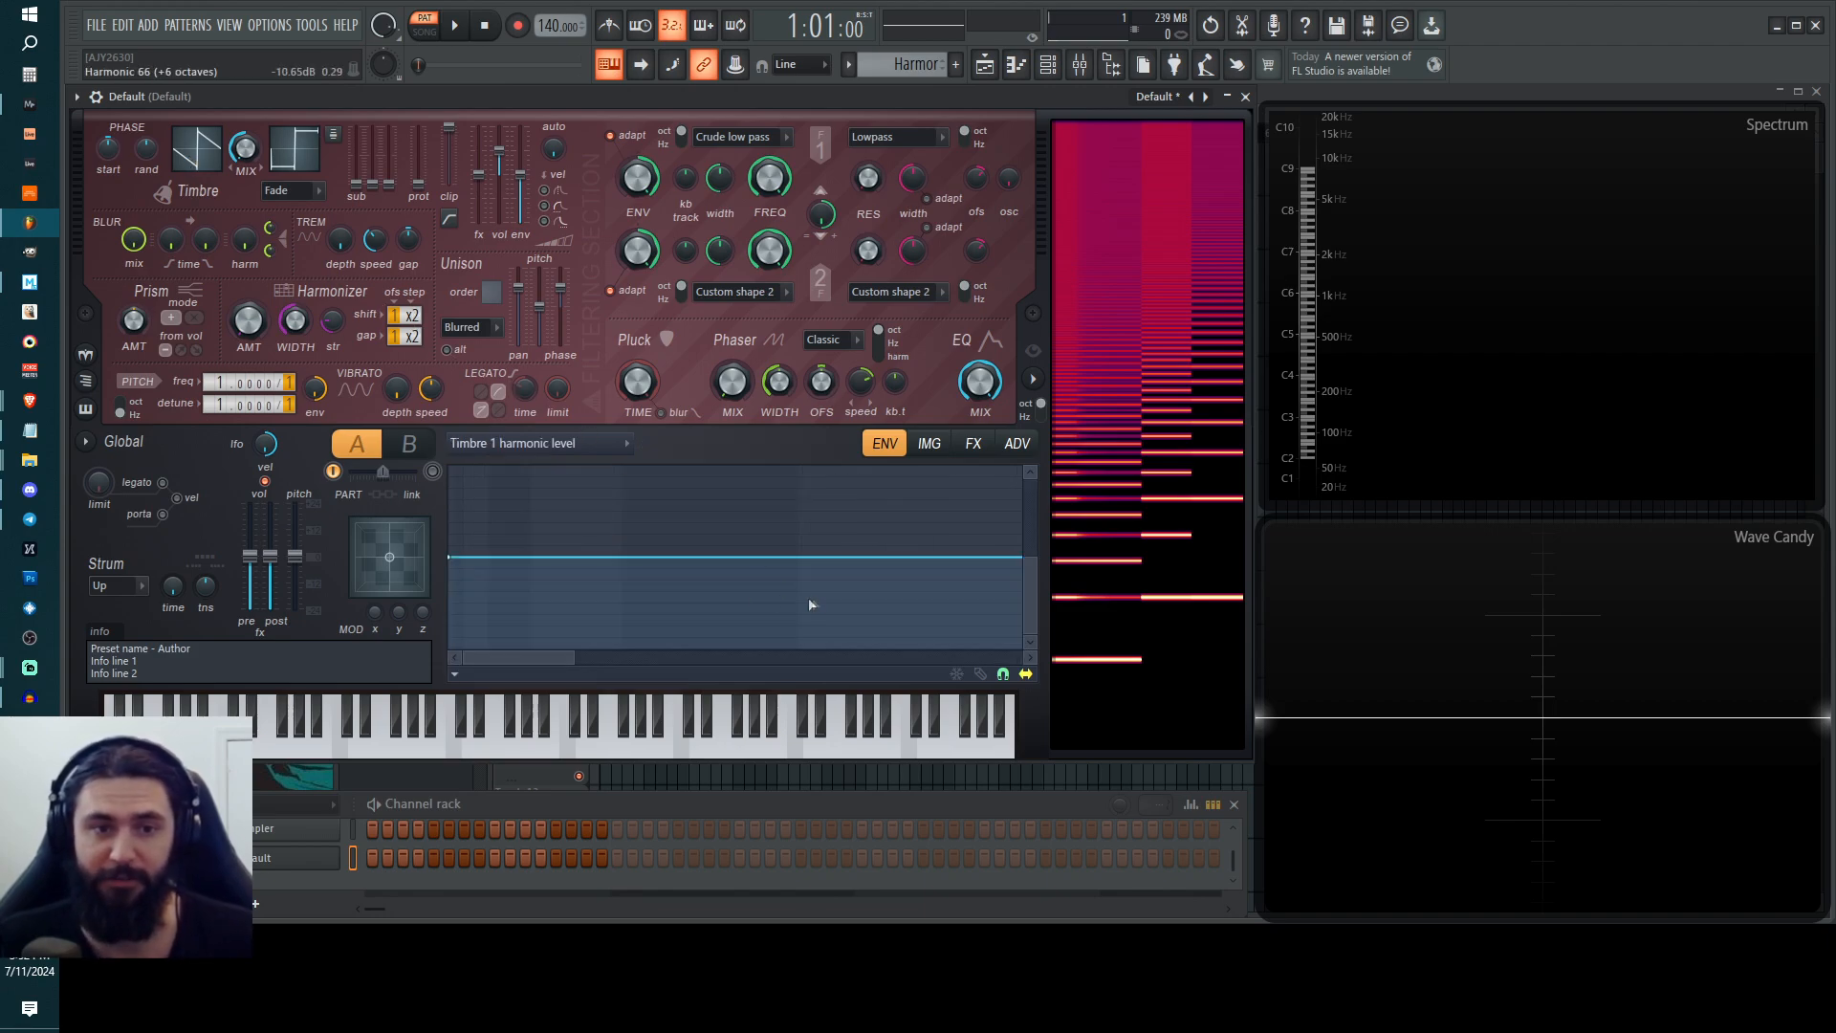
{"action": "left_click_drag", "start_coordinate": [545, 529], "coordinate": [500, 513]}
{"action": "right_click", "coordinate": [509, 579]}
{"action": "right_click", "coordinate": [553, 511]}
{"action": "right_click", "coordinate": [559, 602]}
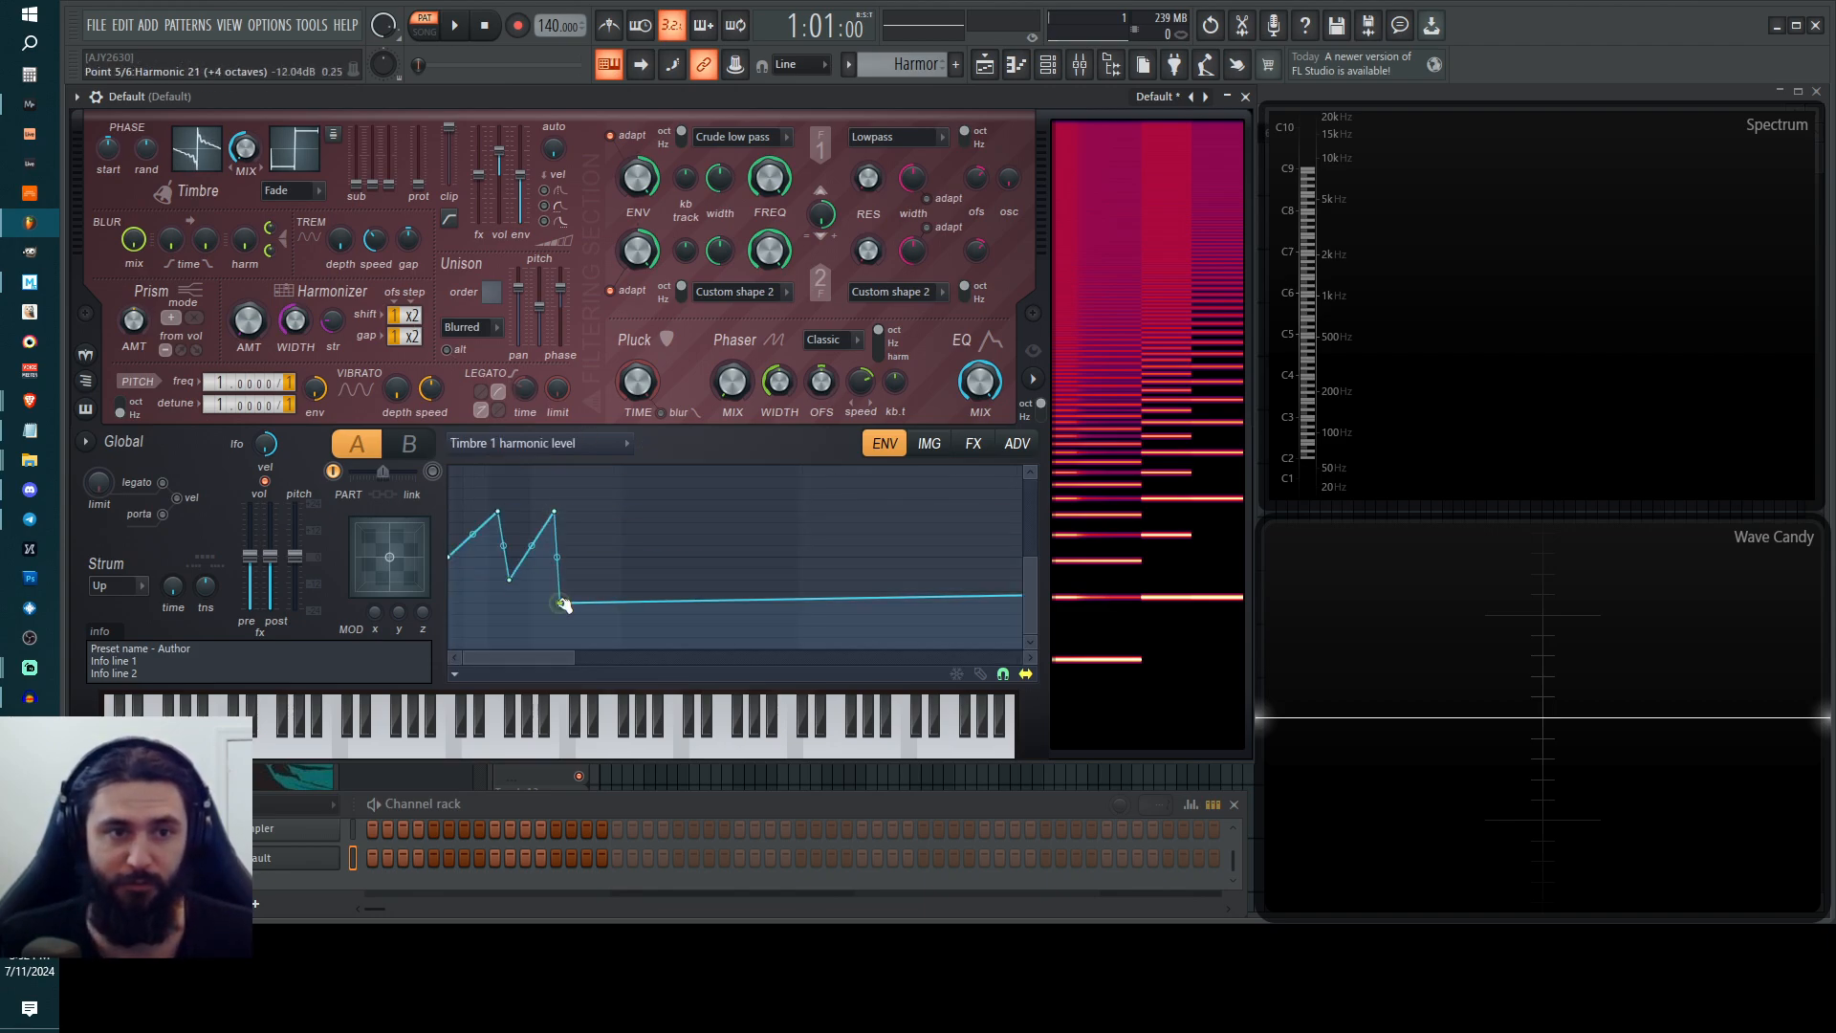
{"action": "right_click", "coordinate": [597, 499]}
{"action": "right_click", "coordinate": [804, 579]}
{"action": "right_click", "coordinate": [848, 636]}
{"action": "right_click", "coordinate": [899, 557]}
{"action": "right_click", "coordinate": [915, 488]}
{"action": "right_click", "coordinate": [476, 577]}
{"action": "left_click_drag", "start_coordinate": [477, 577], "coordinate": [520, 533]}
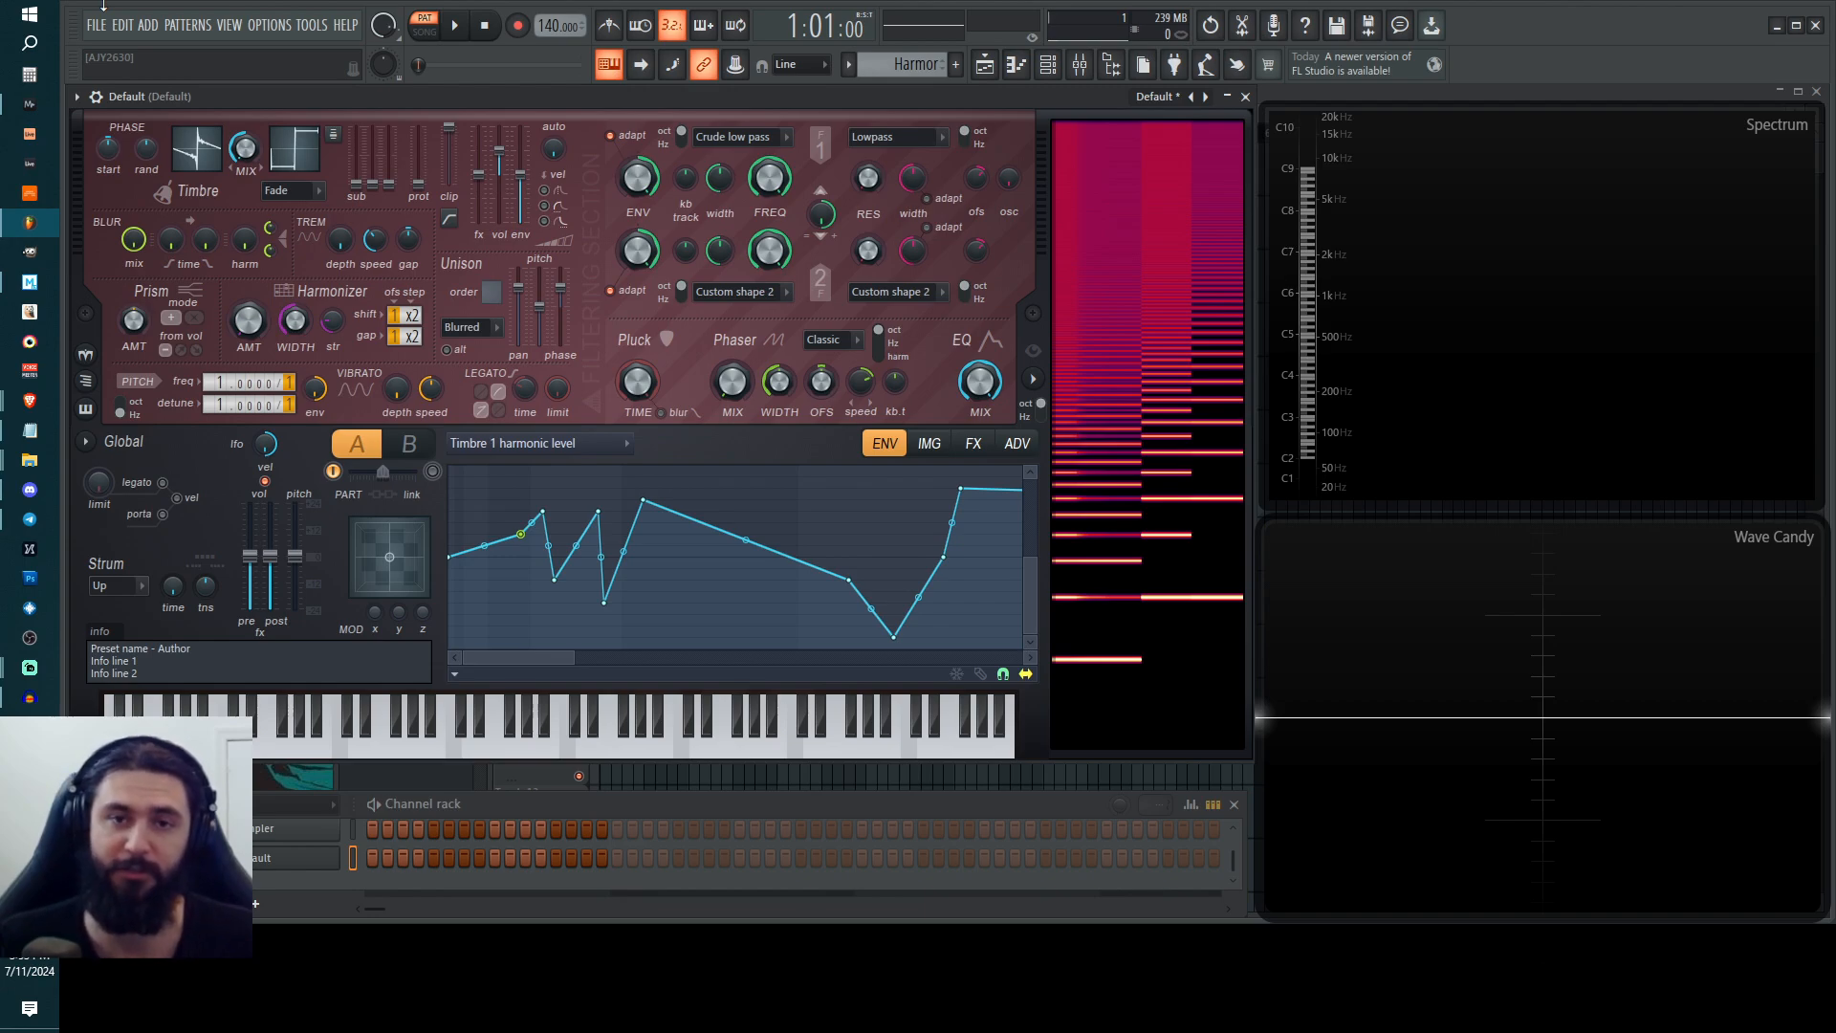
Show the file browser and look through the single-cycle waveforms in the AKWF_0003 folder of AKWF--Synthesis-Technology.
{"action": "key", "text": "alt+Tab"}
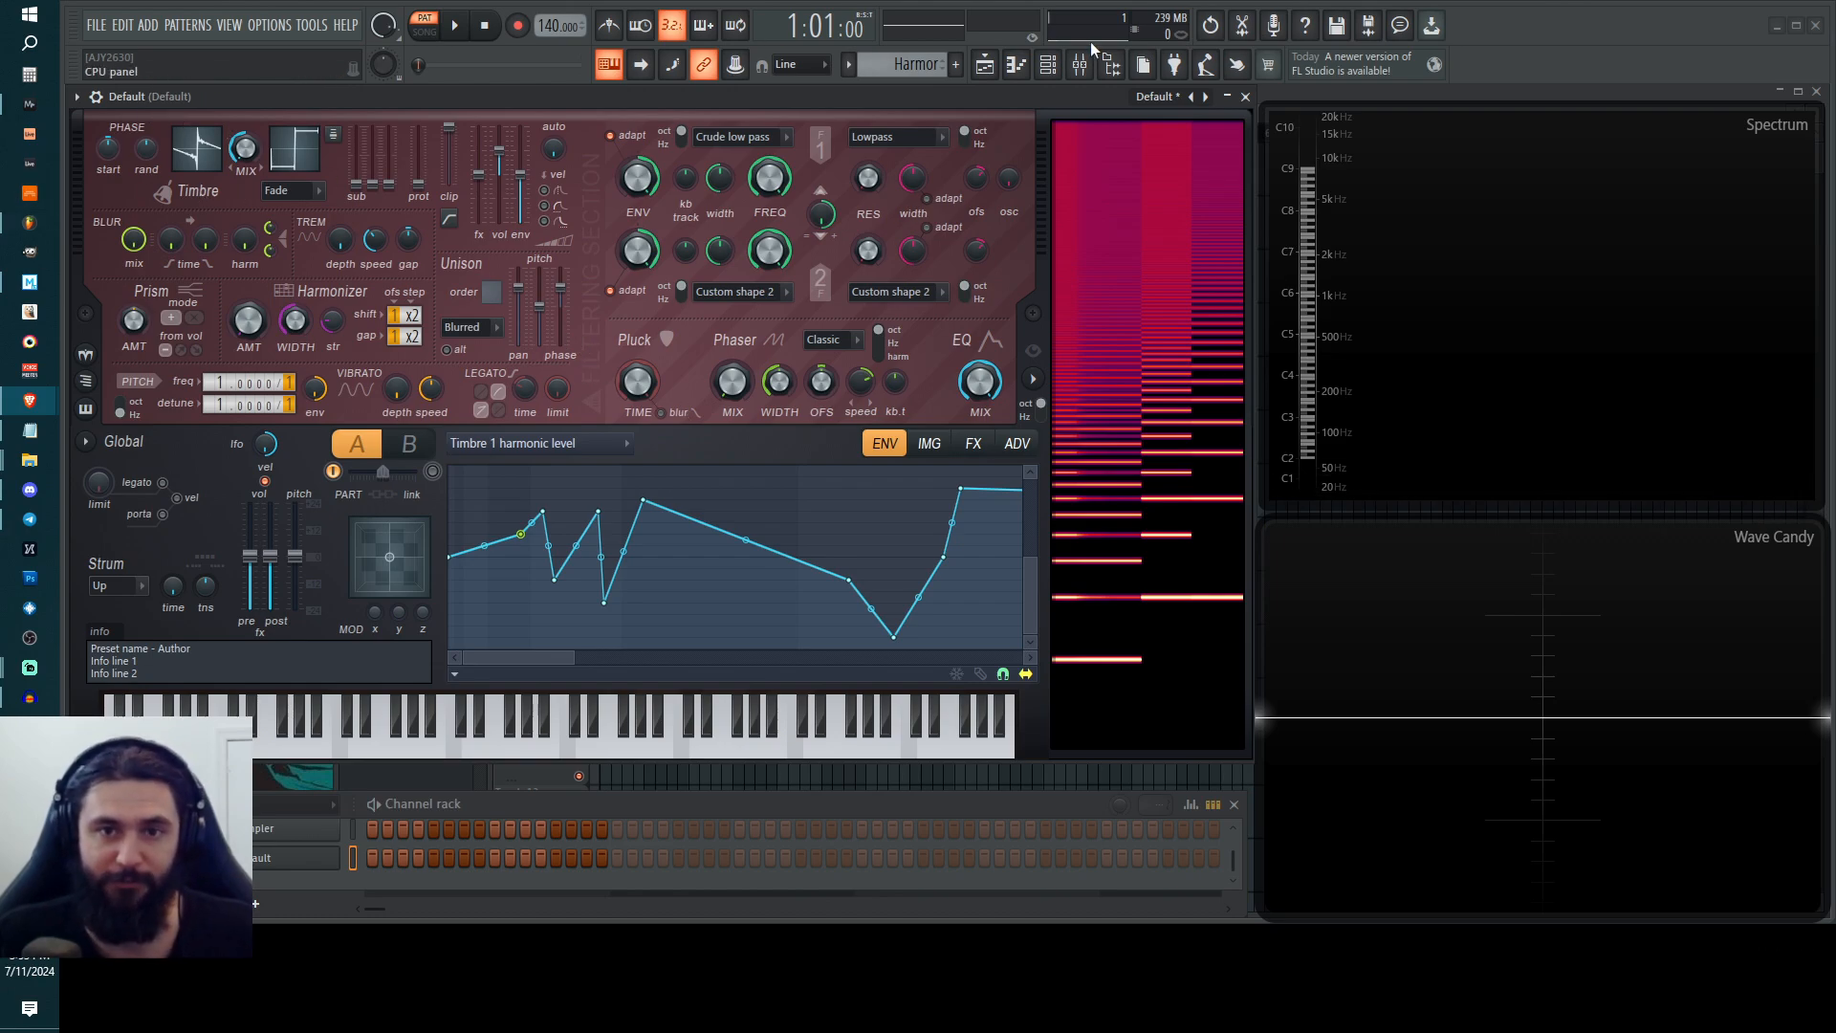
{"action": "left_click", "coordinate": [1111, 64]}
{"action": "scroll", "coordinate": [197, 328], "scroll_direction": "up", "scroll_amount": 15}
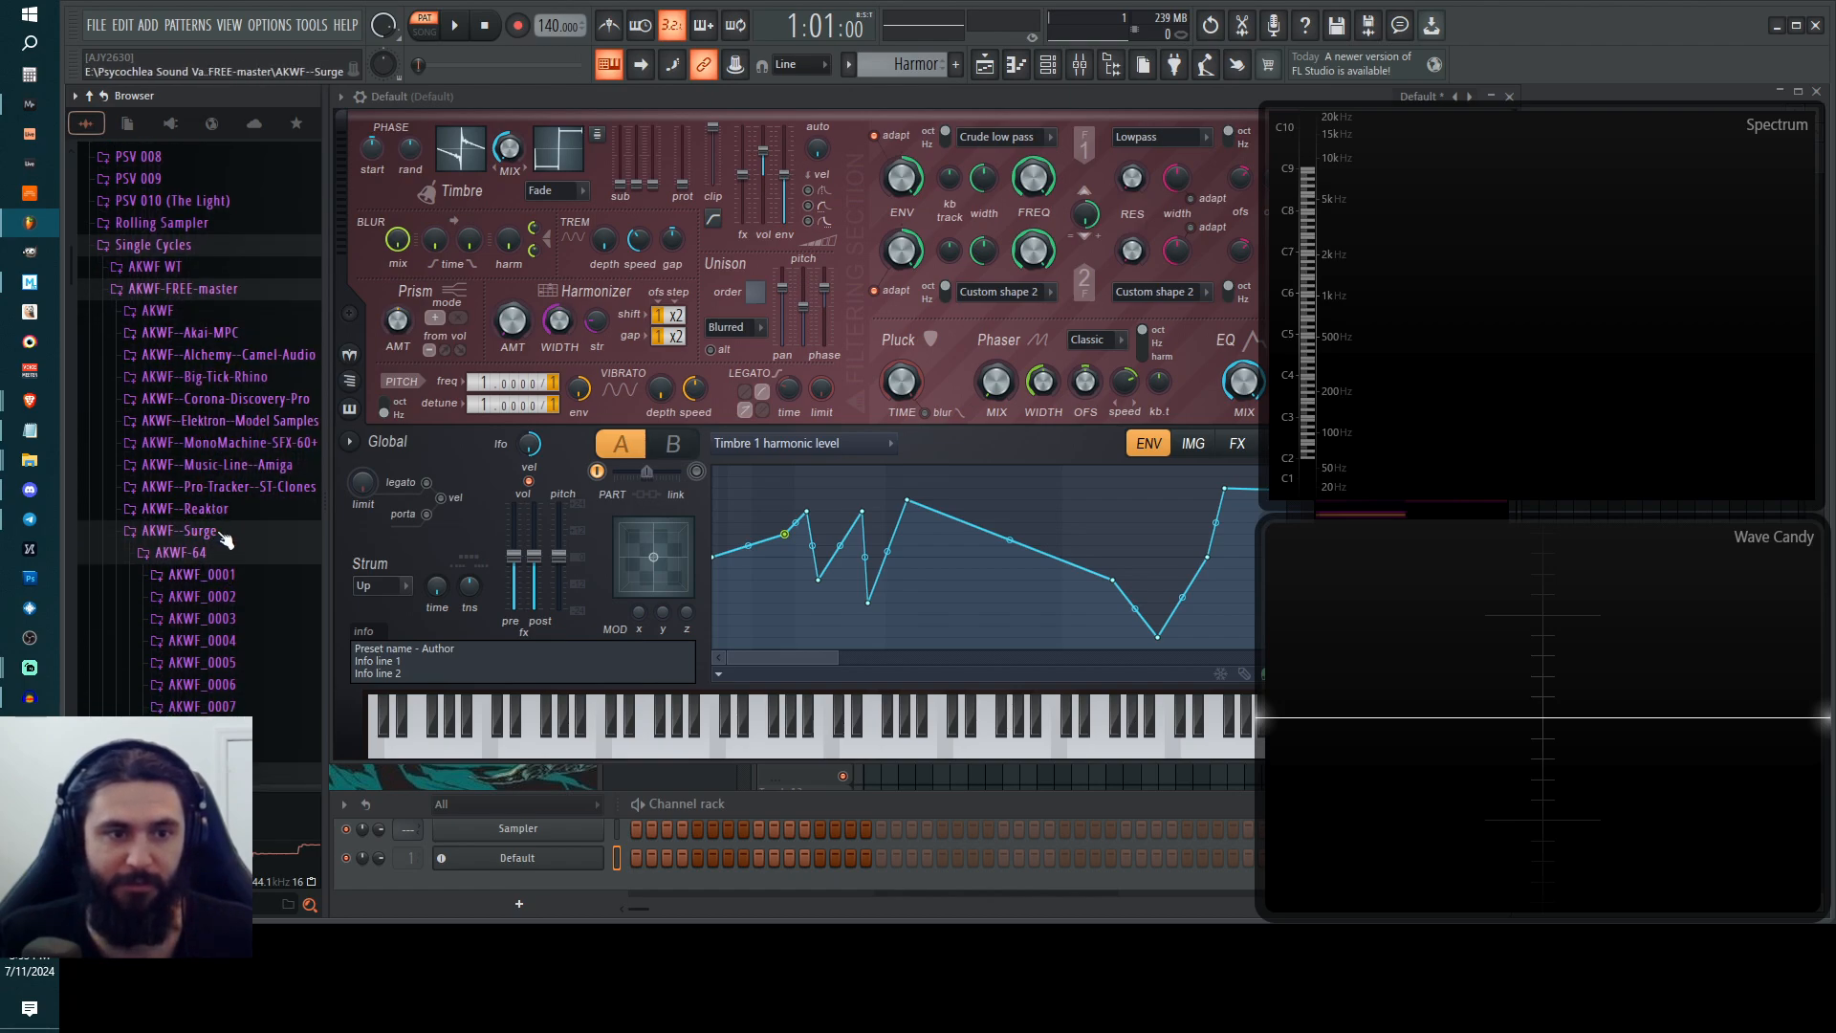
{"action": "left_click", "coordinate": [220, 530]}
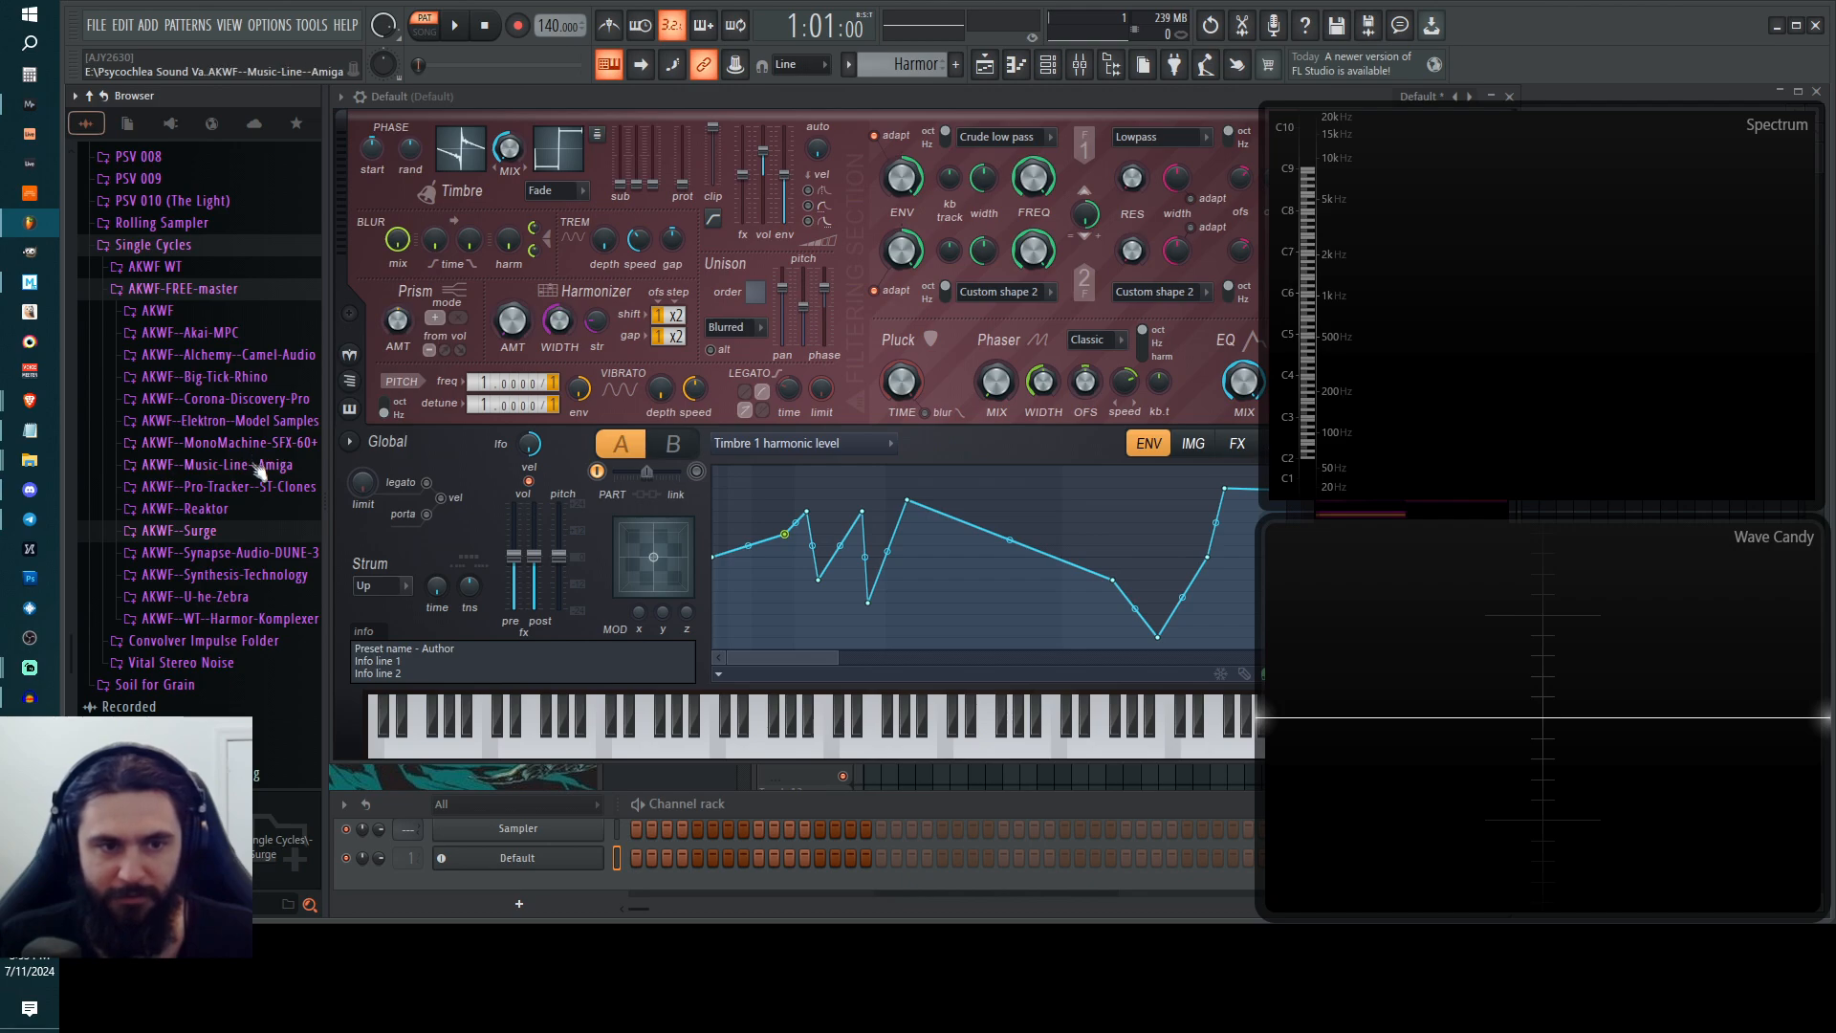
{"action": "left_click", "coordinate": [224, 577]}
{"action": "left_click", "coordinate": [212, 597]}
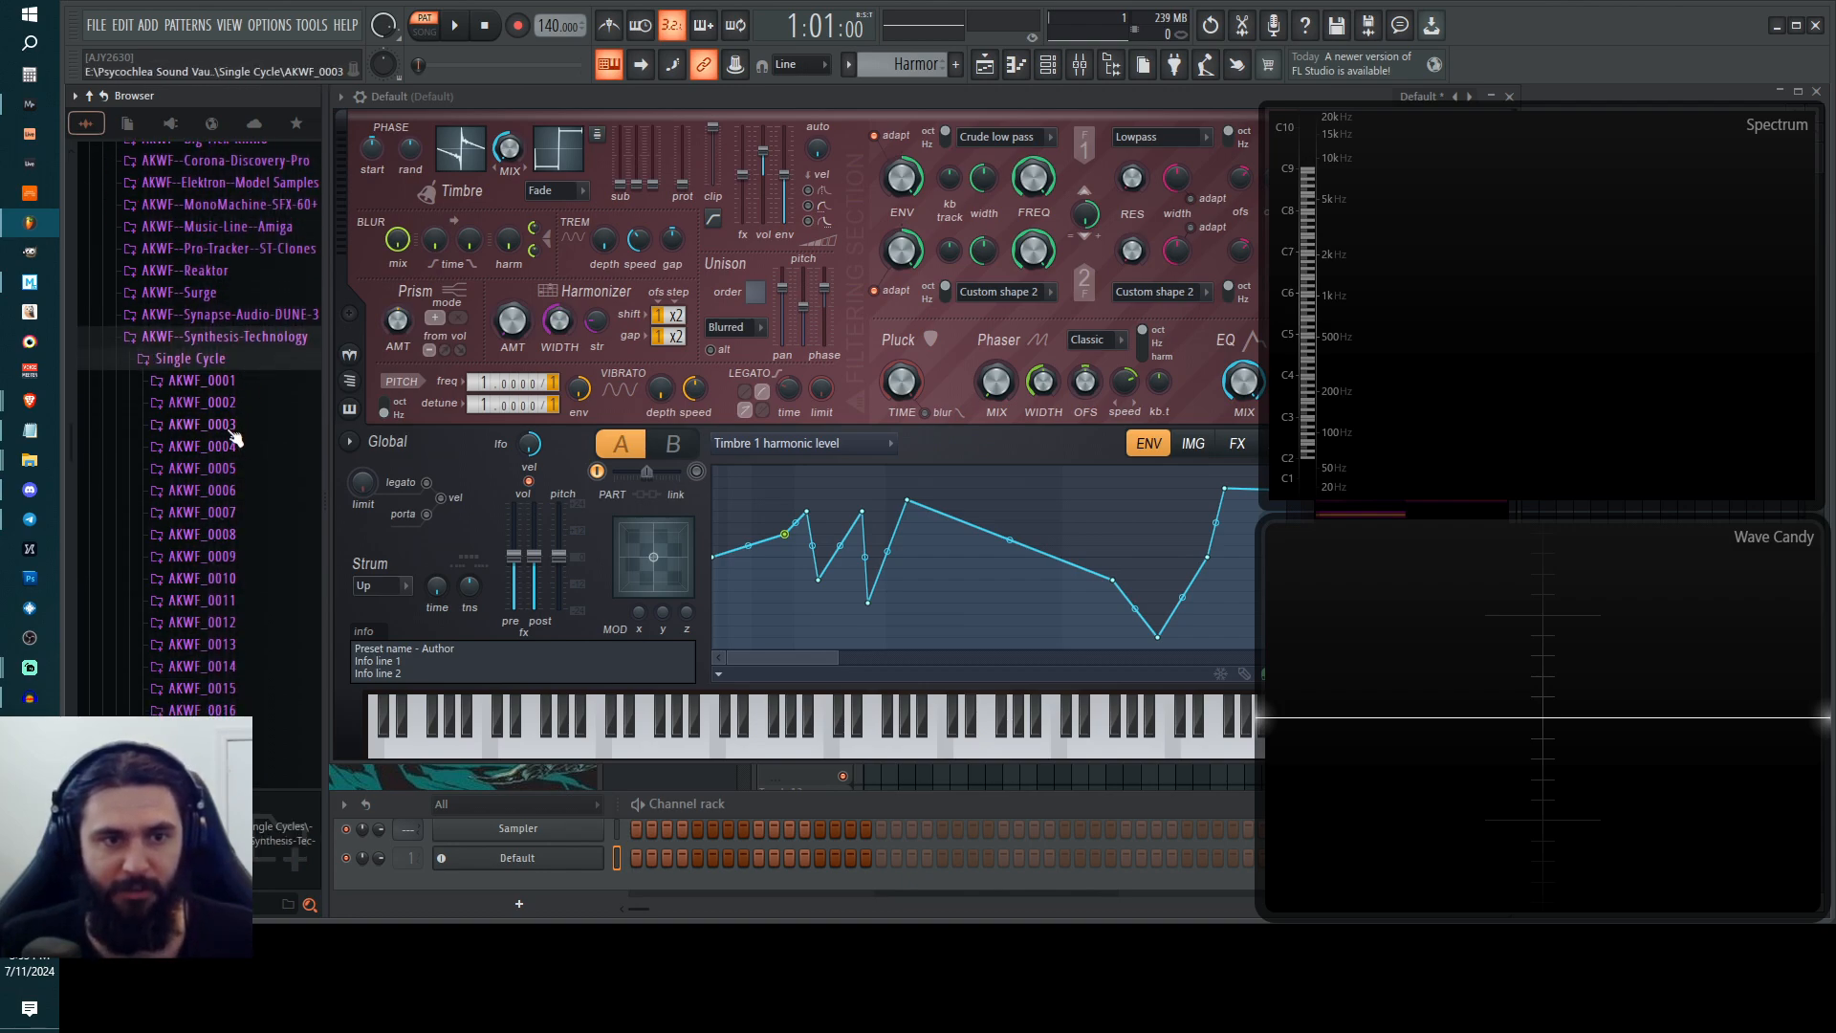
{"action": "left_click", "coordinate": [235, 437]}
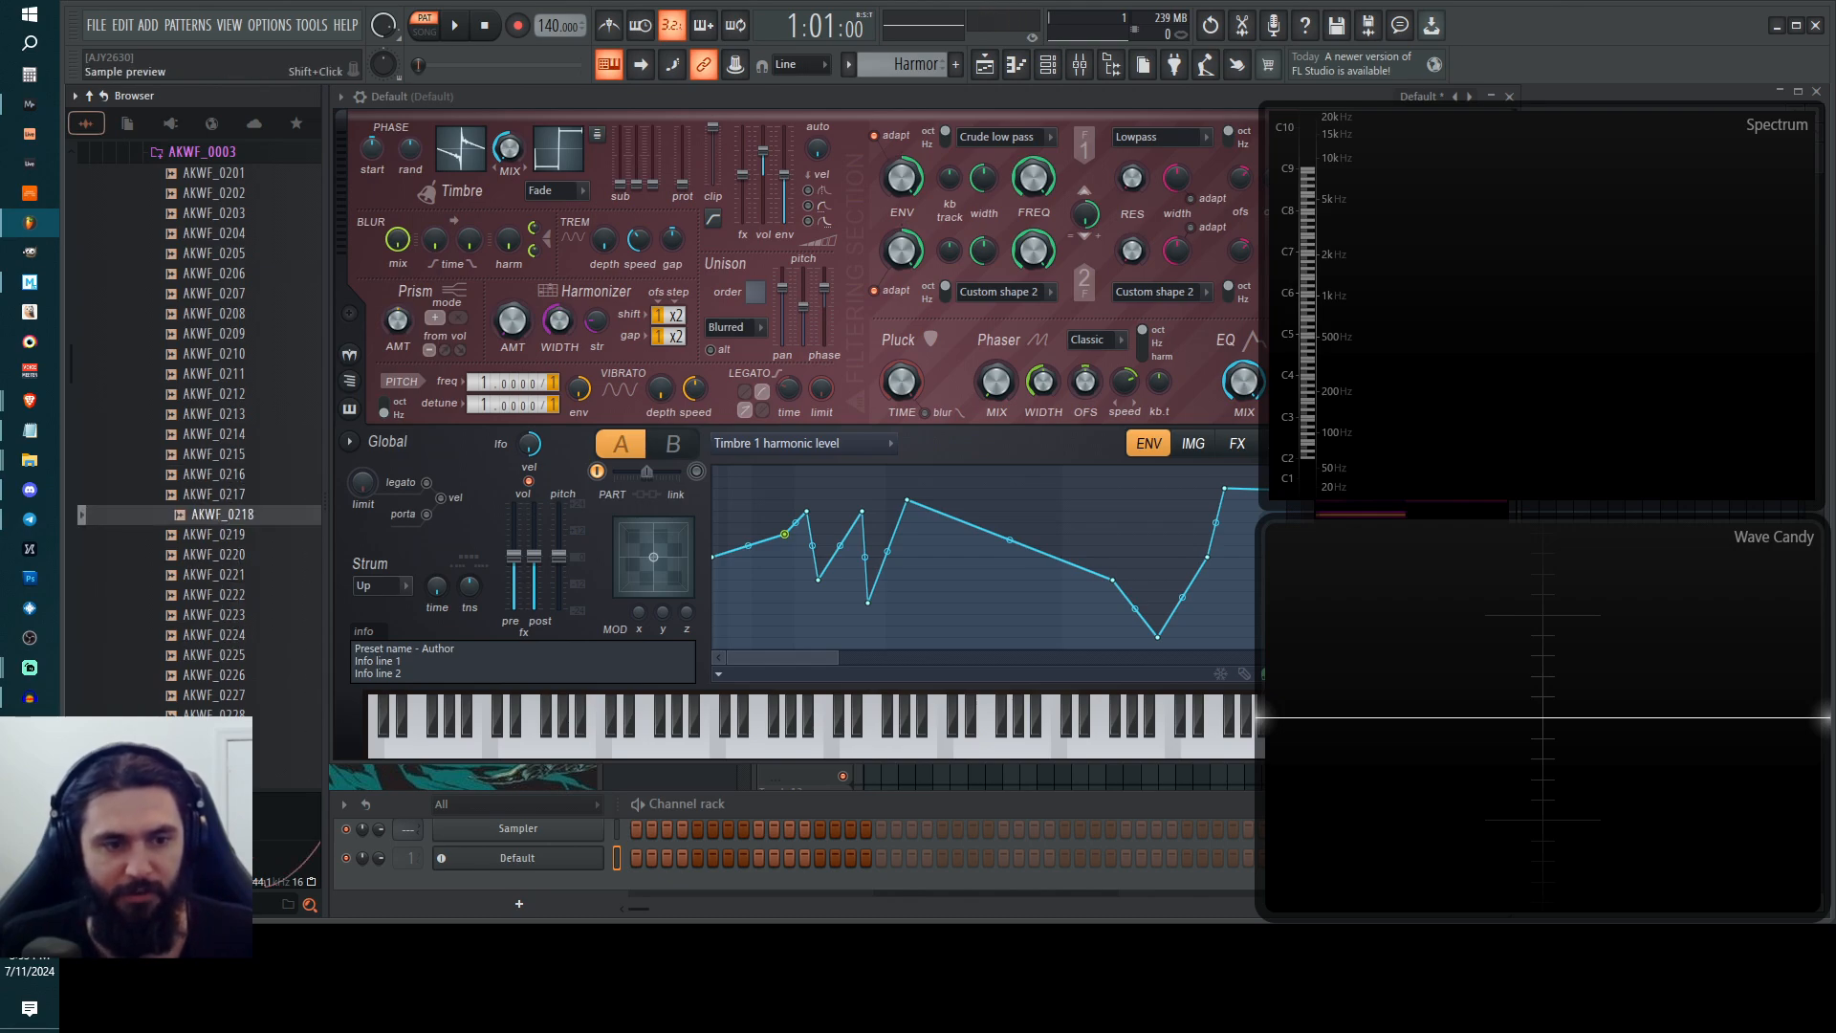
{"action": "scroll", "coordinate": [225, 654], "scroll_direction": "down", "scroll_amount": 7}
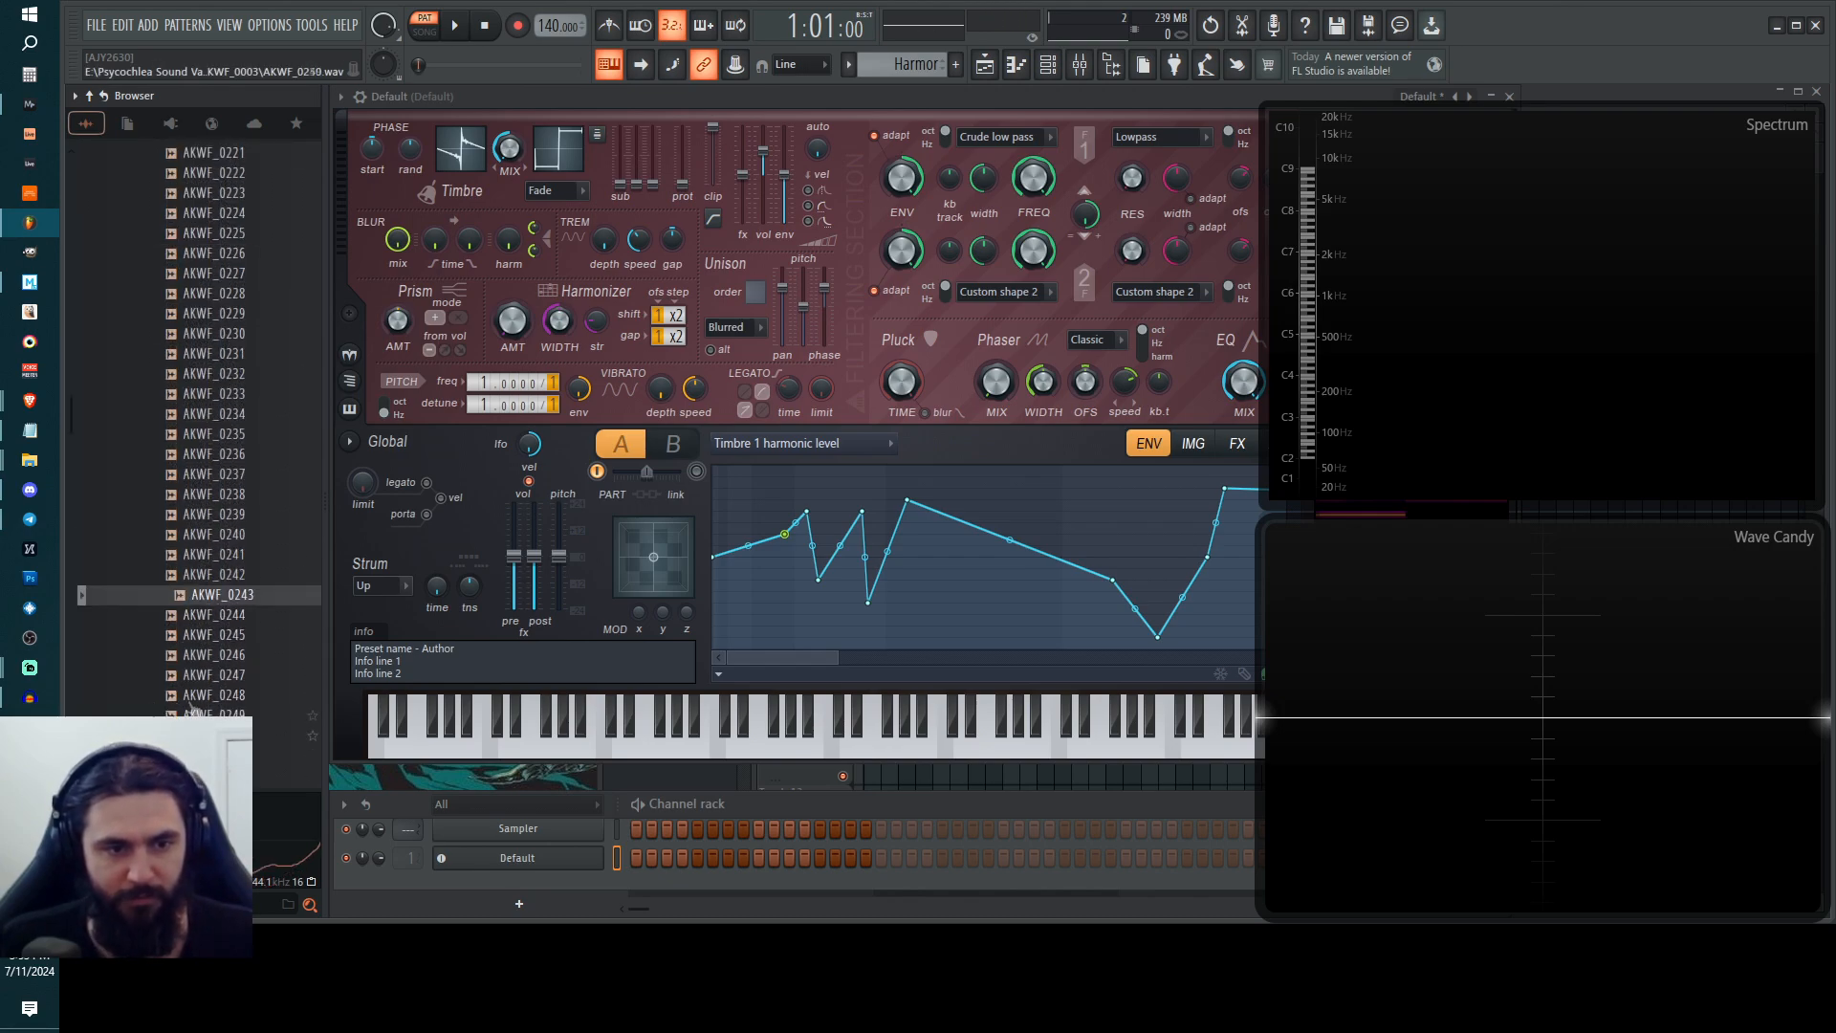
{"action": "scroll", "coordinate": [211, 612], "scroll_direction": "down", "scroll_amount": 6}
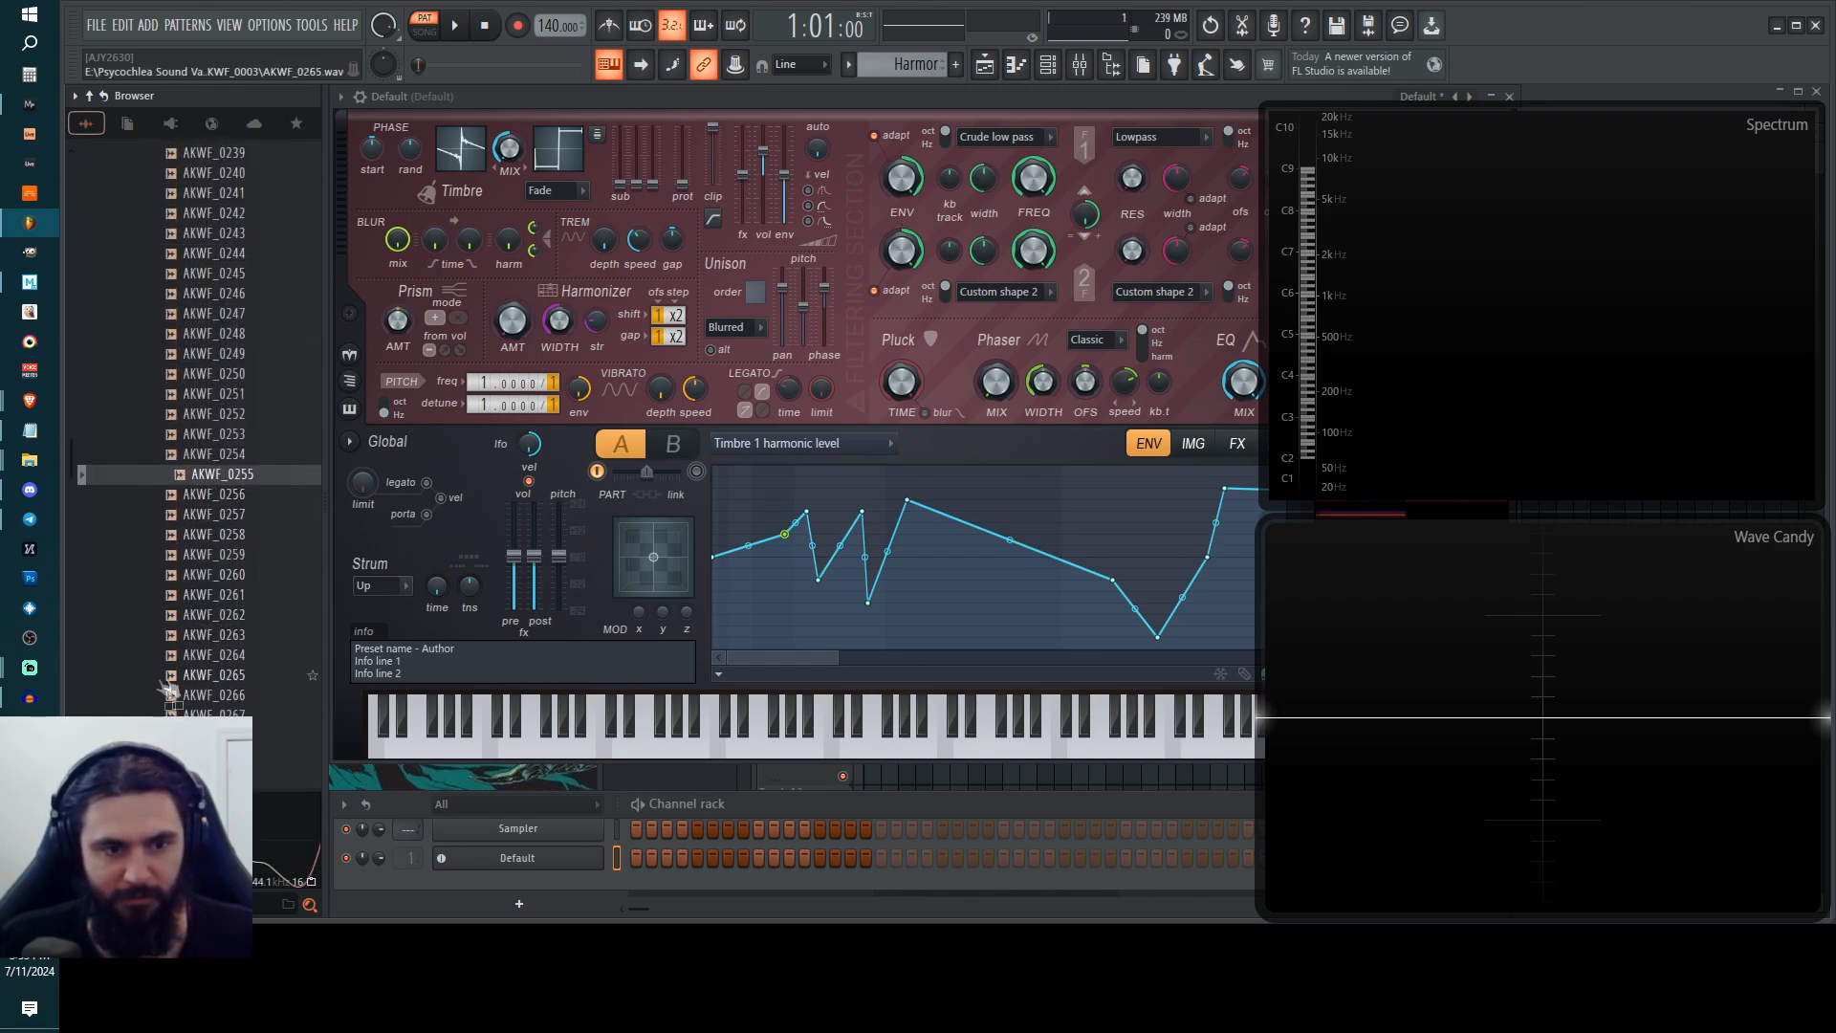
{"action": "scroll", "coordinate": [220, 602], "scroll_direction": "down", "scroll_amount": 12}
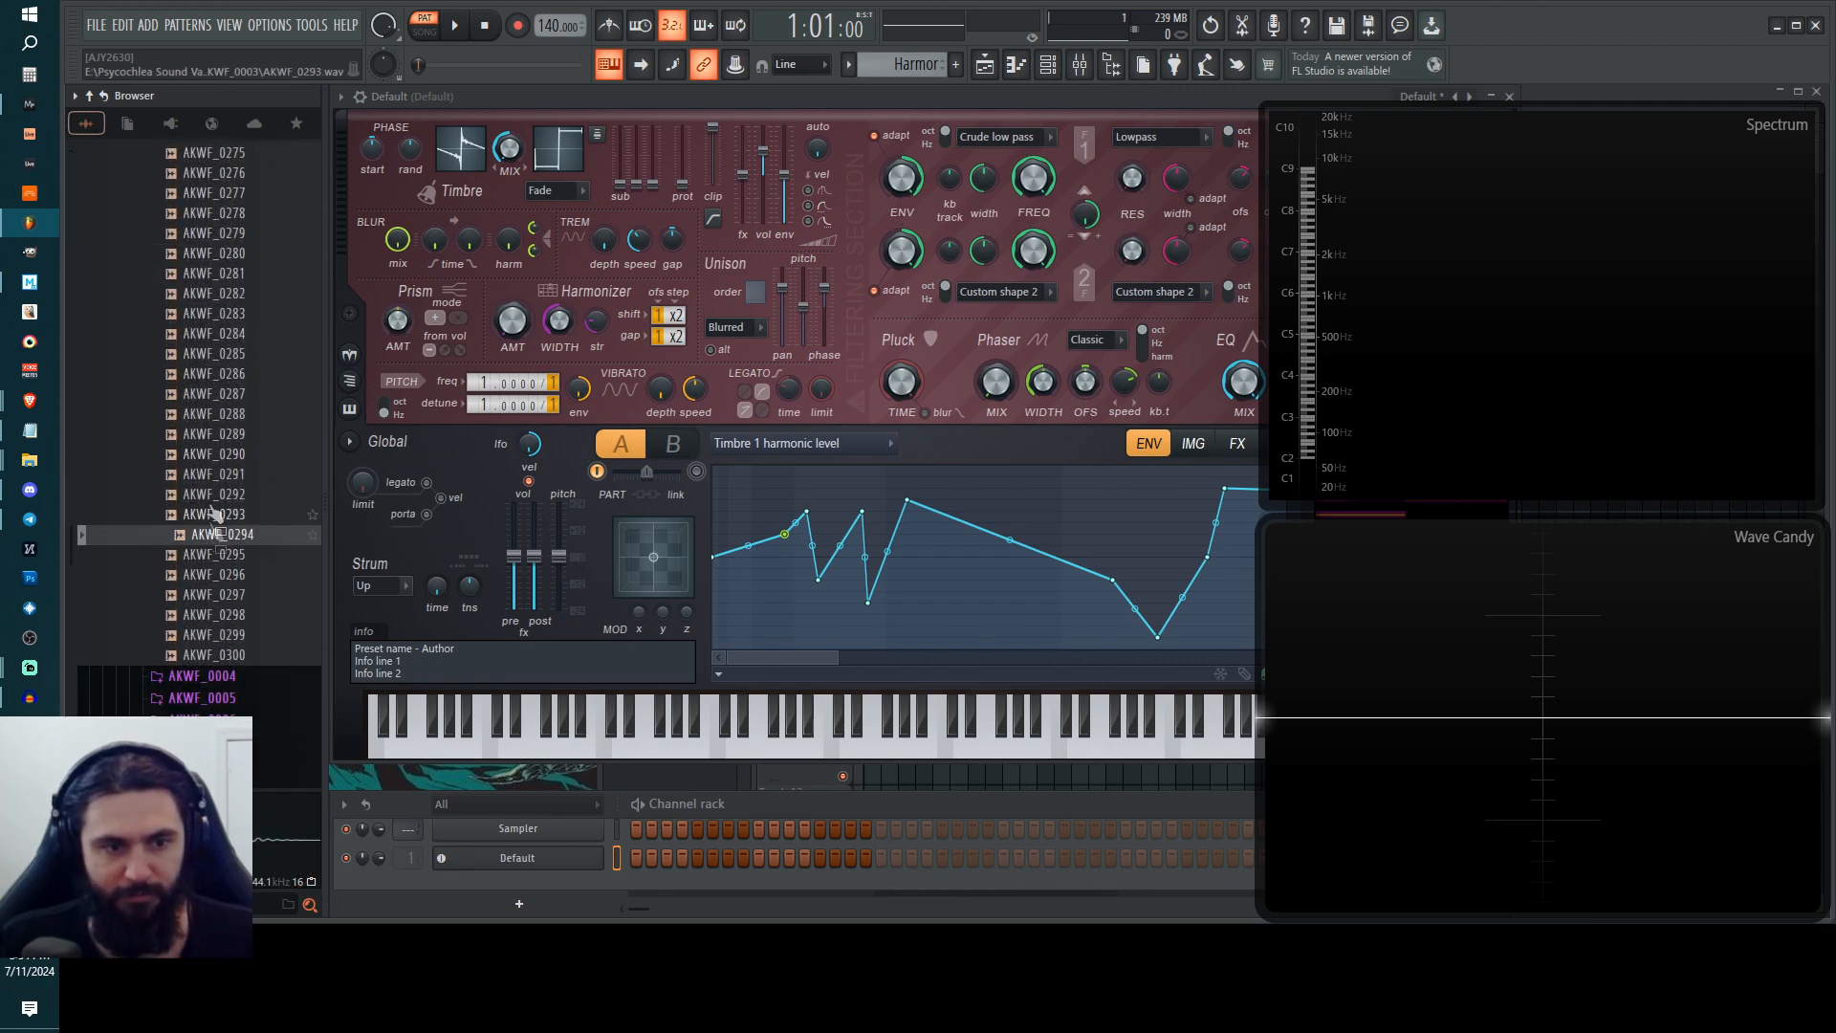
{"action": "scroll", "coordinate": [215, 503], "scroll_direction": "up", "scroll_amount": 20}
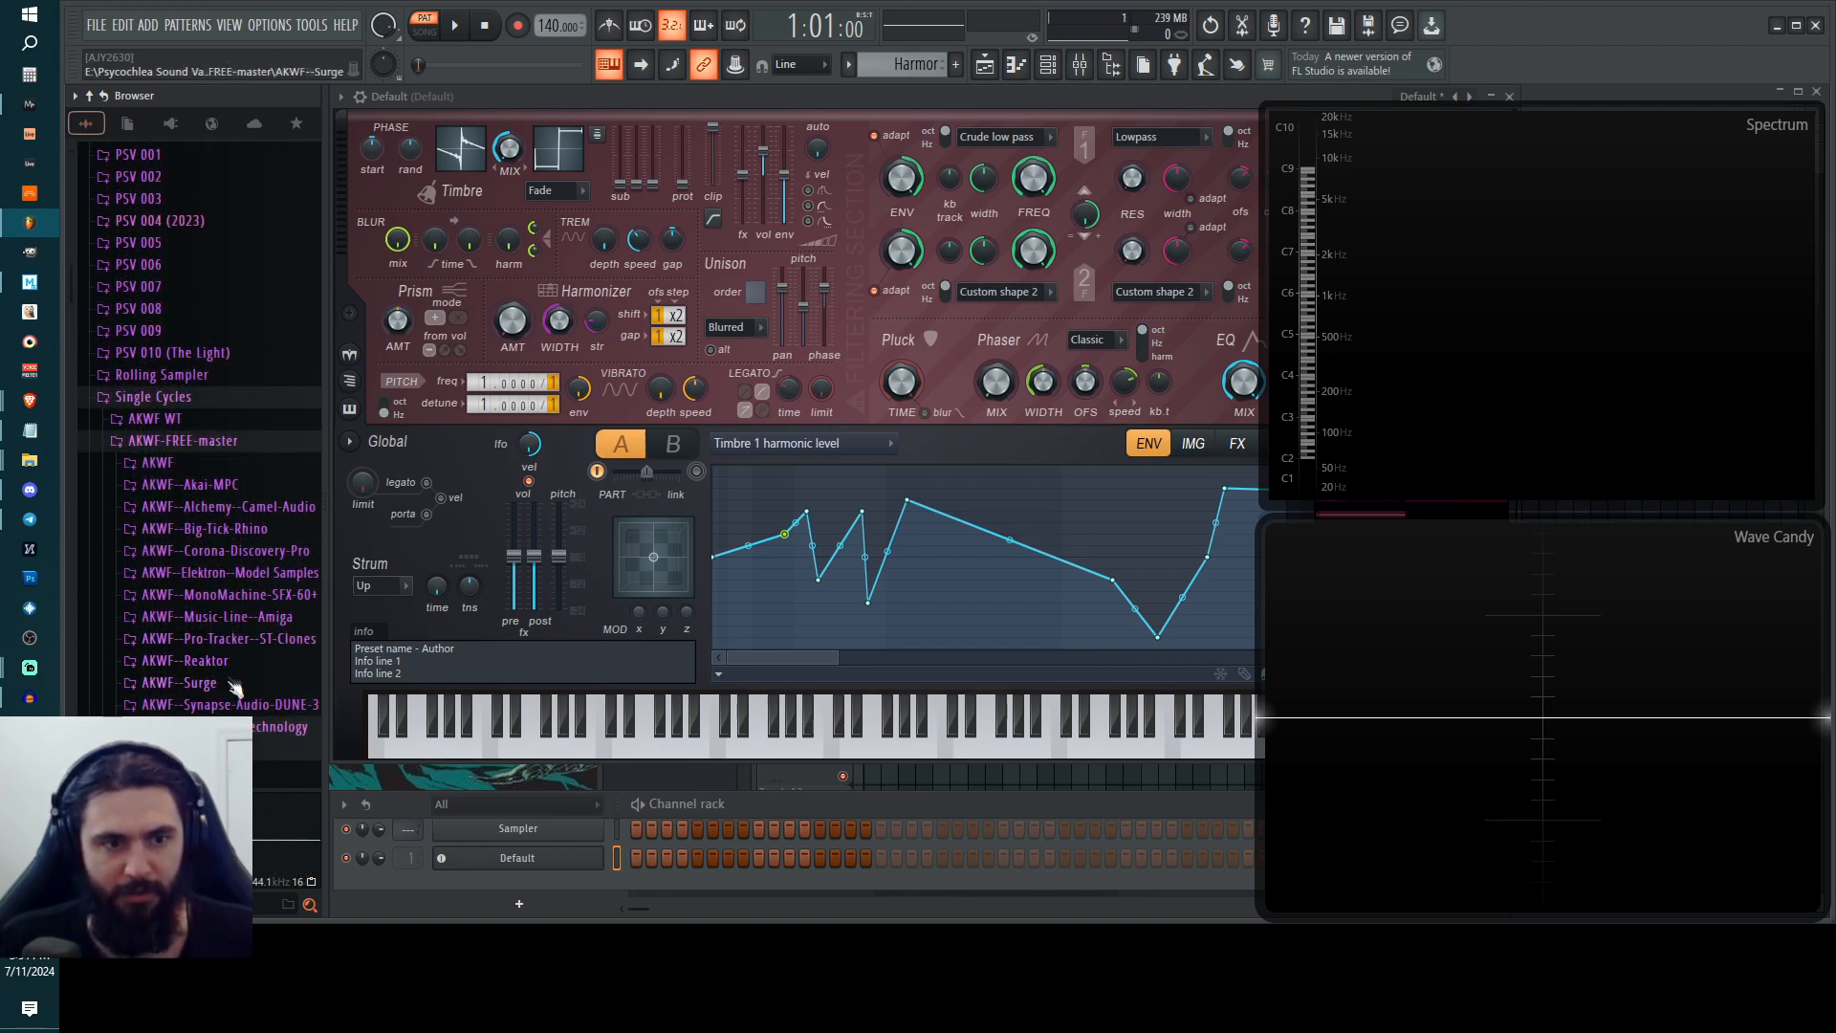
Find single-cycle waveforms in the AKWF-64 folder of AKWF--Surge, including AKWF_0978, and load them into both timbre slots.
{"action": "left_click", "coordinate": [233, 685]}
{"action": "scroll", "coordinate": [246, 504], "scroll_direction": "down", "scroll_amount": 10}
{"action": "left_click", "coordinate": [244, 483]}
{"action": "scroll", "coordinate": [245, 513], "scroll_direction": "down", "scroll_amount": 10}
{"action": "left_click", "coordinate": [241, 458]}
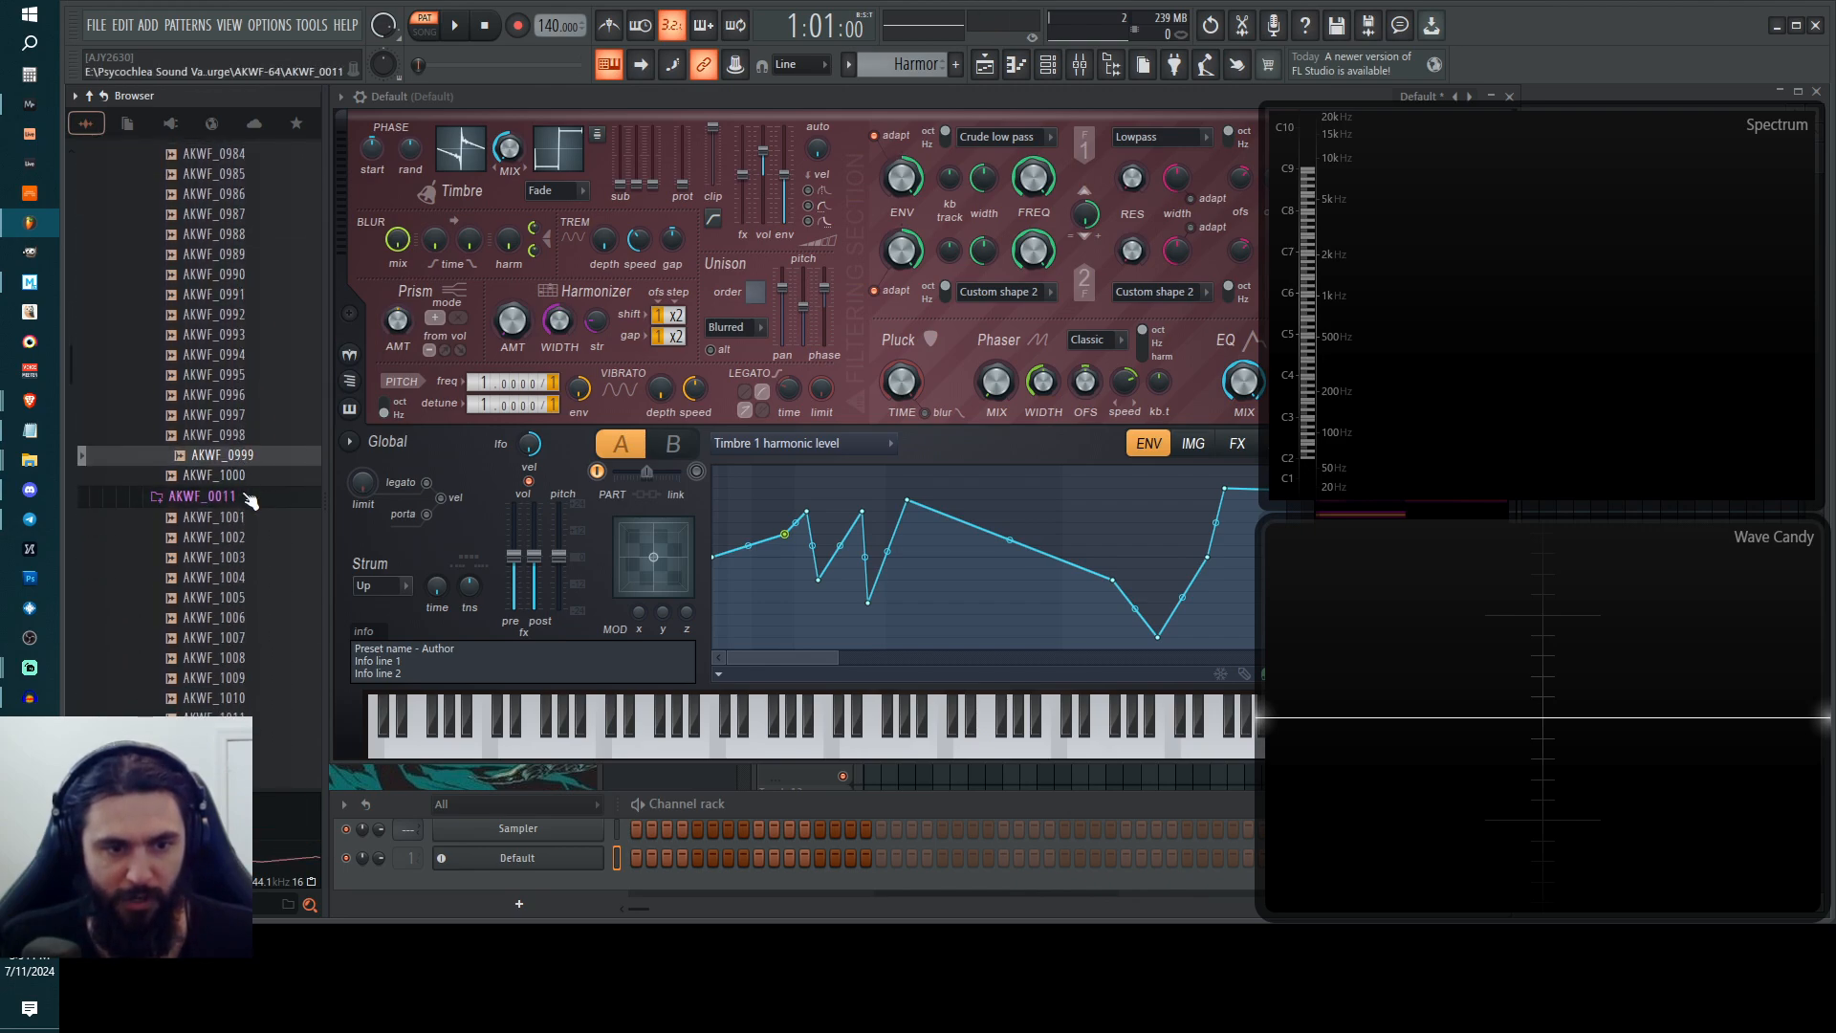
{"action": "left_click", "coordinate": [238, 435]}
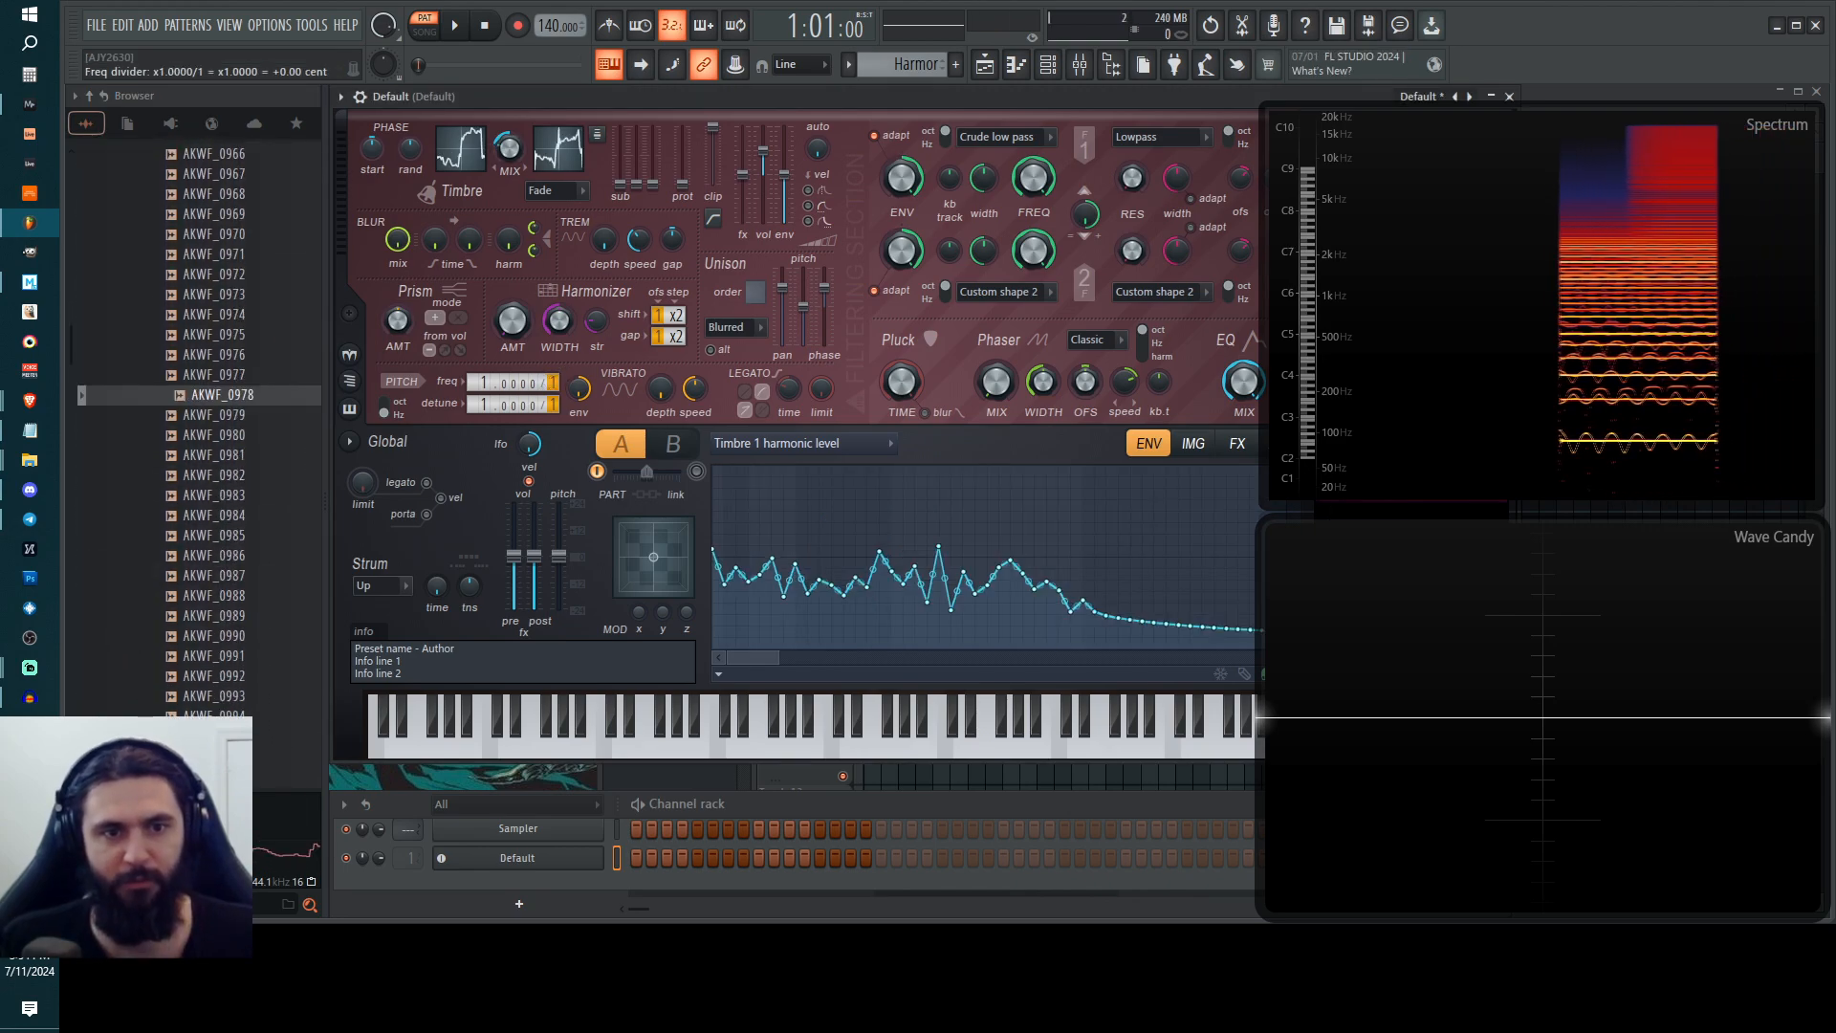
Raise the prot level beside the timbre's sub-harmonics and hide the file browser.
{"action": "left_click_drag", "start_coordinate": [553, 382], "coordinate": [552, 373]}
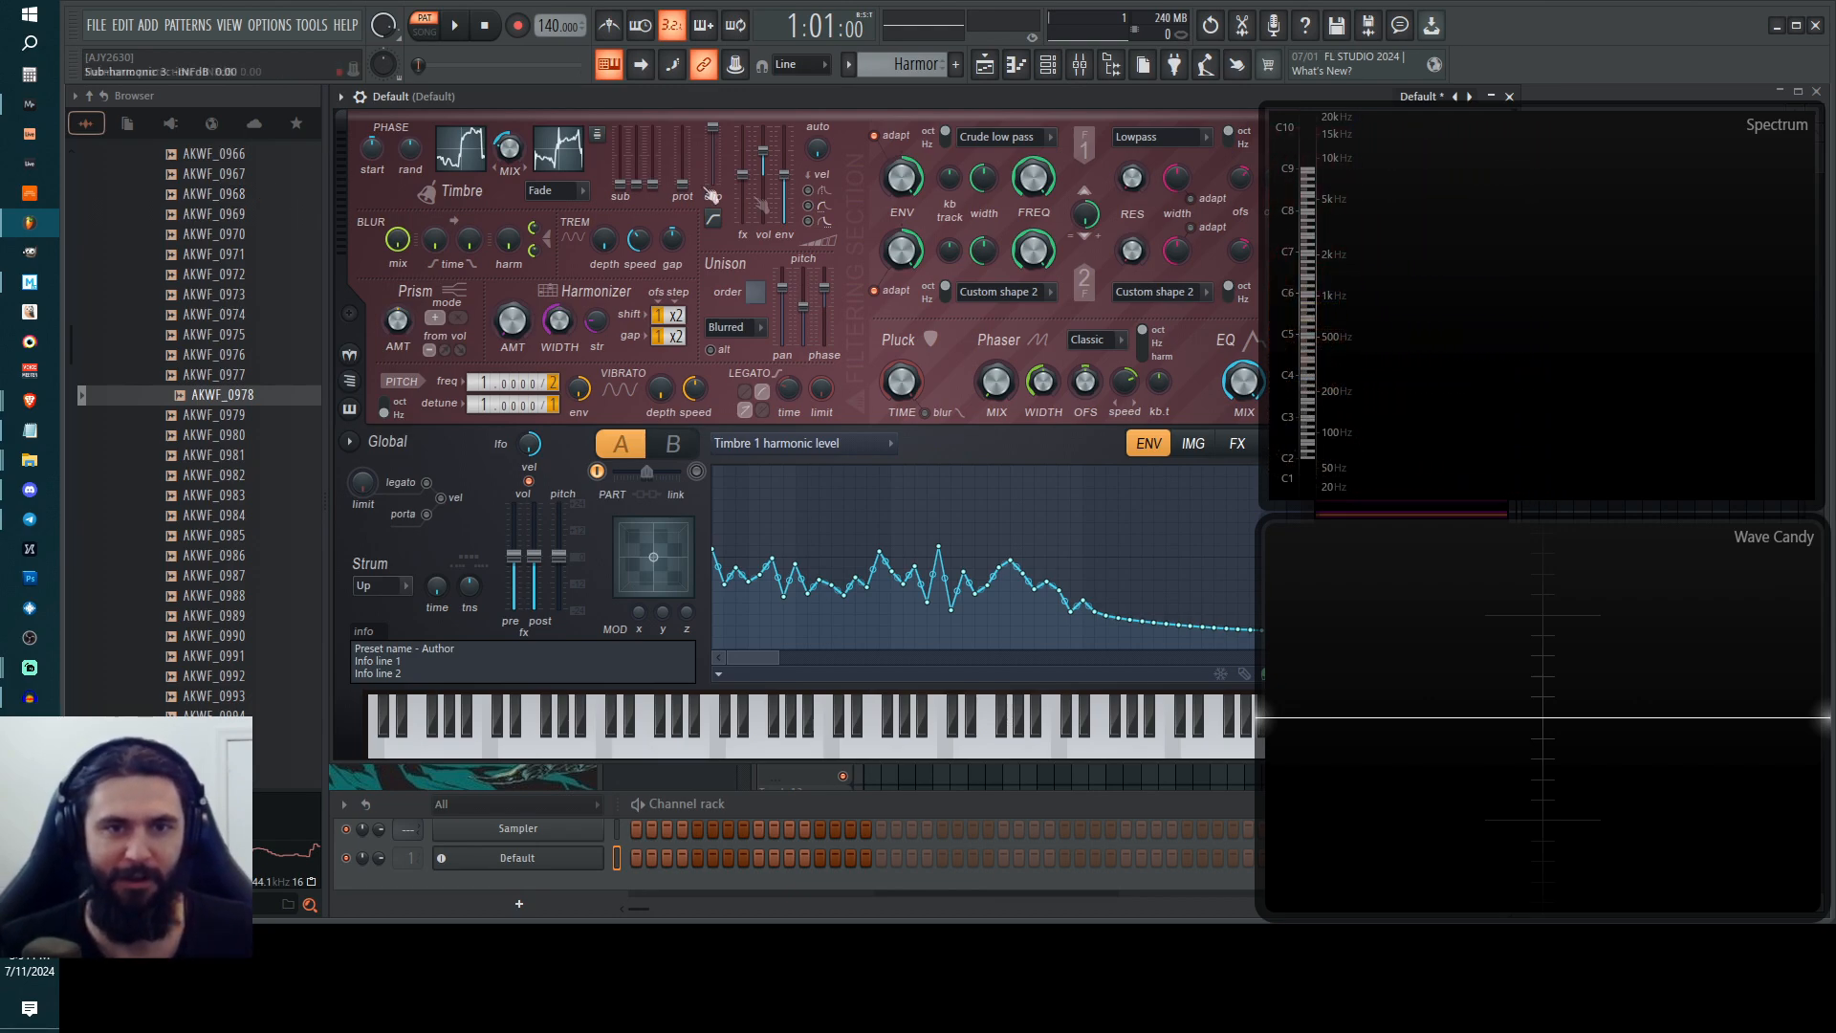
{"action": "mouse_move", "coordinate": [681, 183]}
{"action": "left_mouse_down"}
{"action": "mouse_move", "coordinate": [682, 134]}
{"action": "mouse_move", "coordinate": [681, 161]}
{"action": "left_mouse_up"}
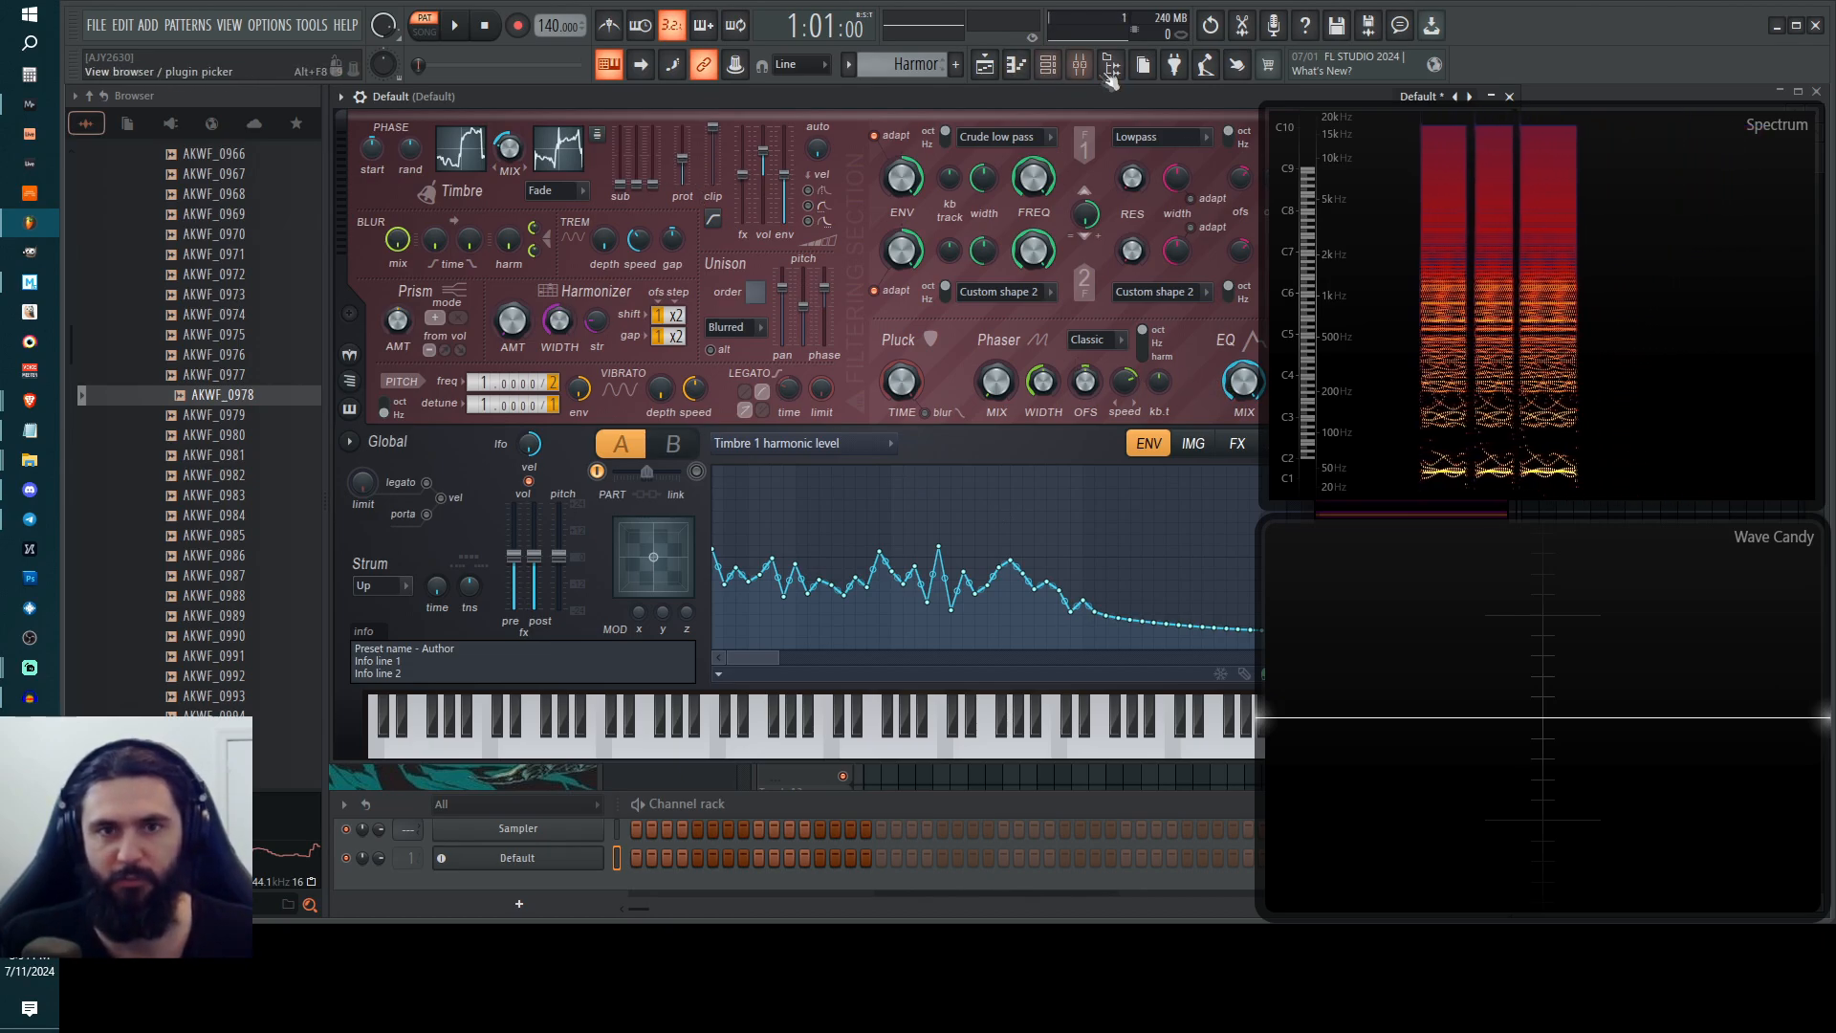
{"action": "key", "text": "alt+F8"}
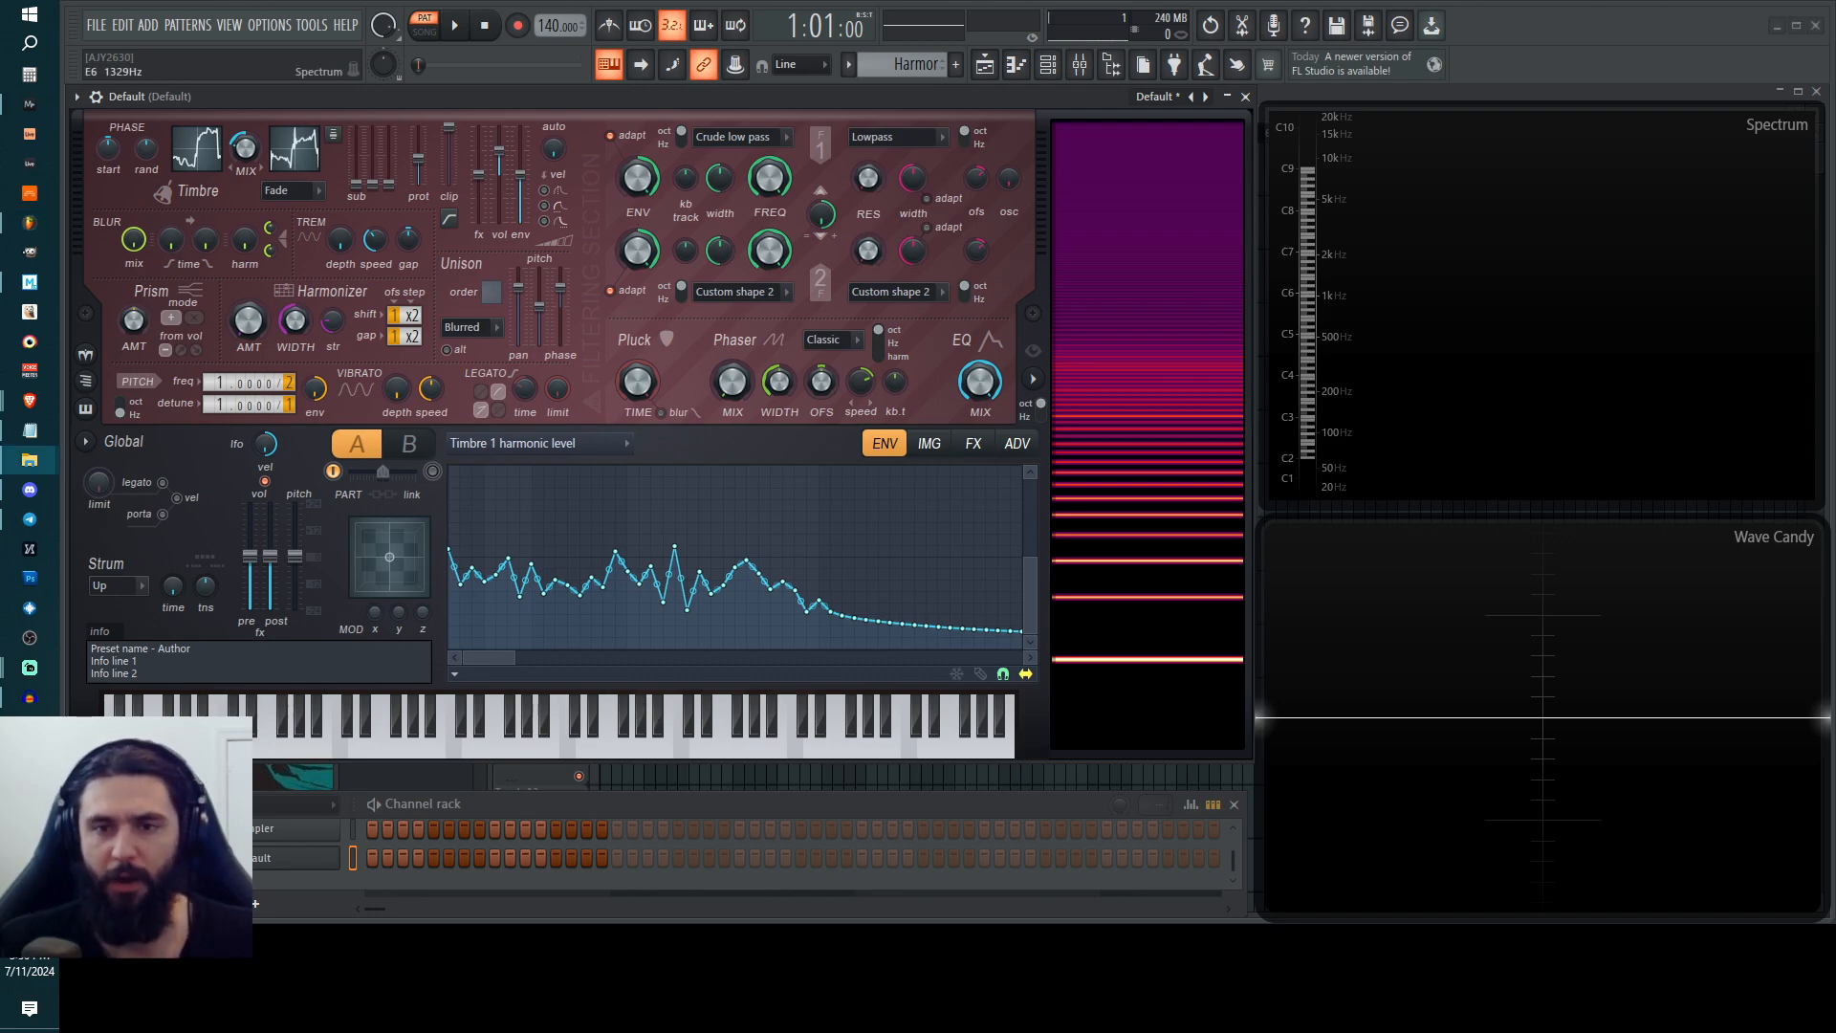
Display Harmor's image section (IMG) in place of the envelope editor.
{"action": "left_click", "coordinate": [933, 446]}
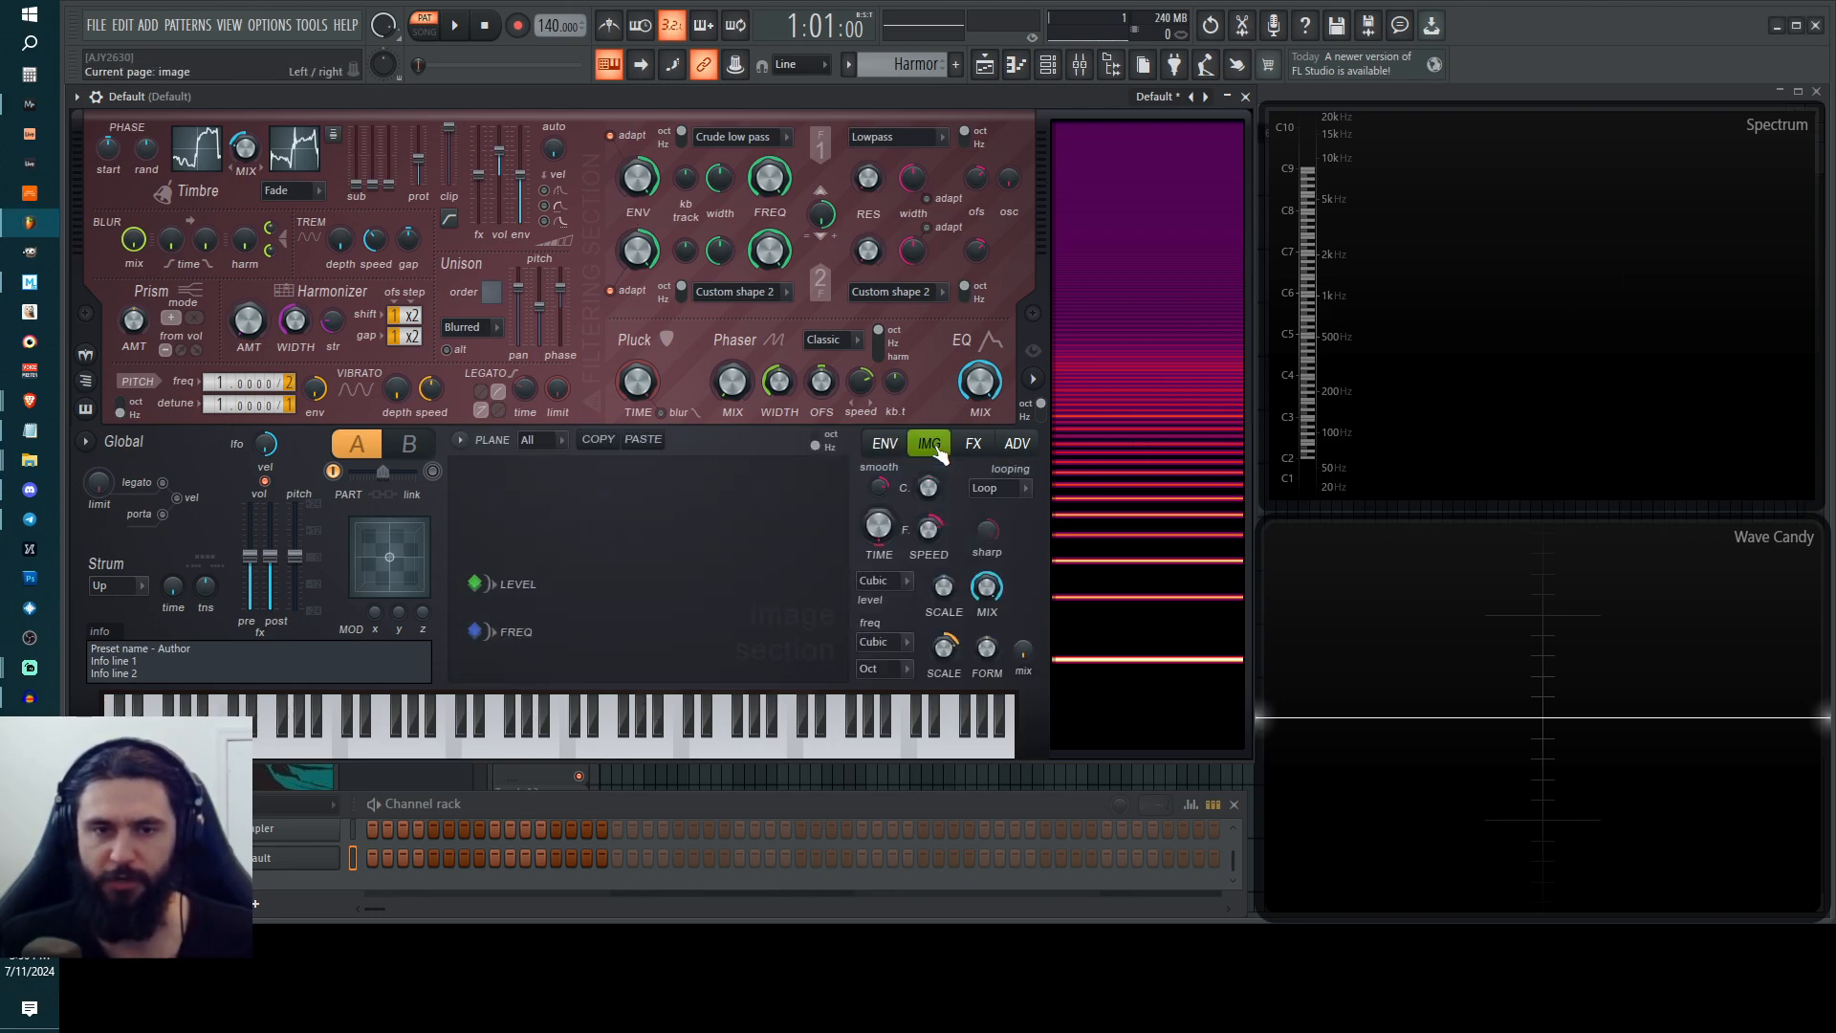
{"action": "left_click", "coordinate": [884, 444]}
{"action": "left_click", "coordinate": [929, 443]}
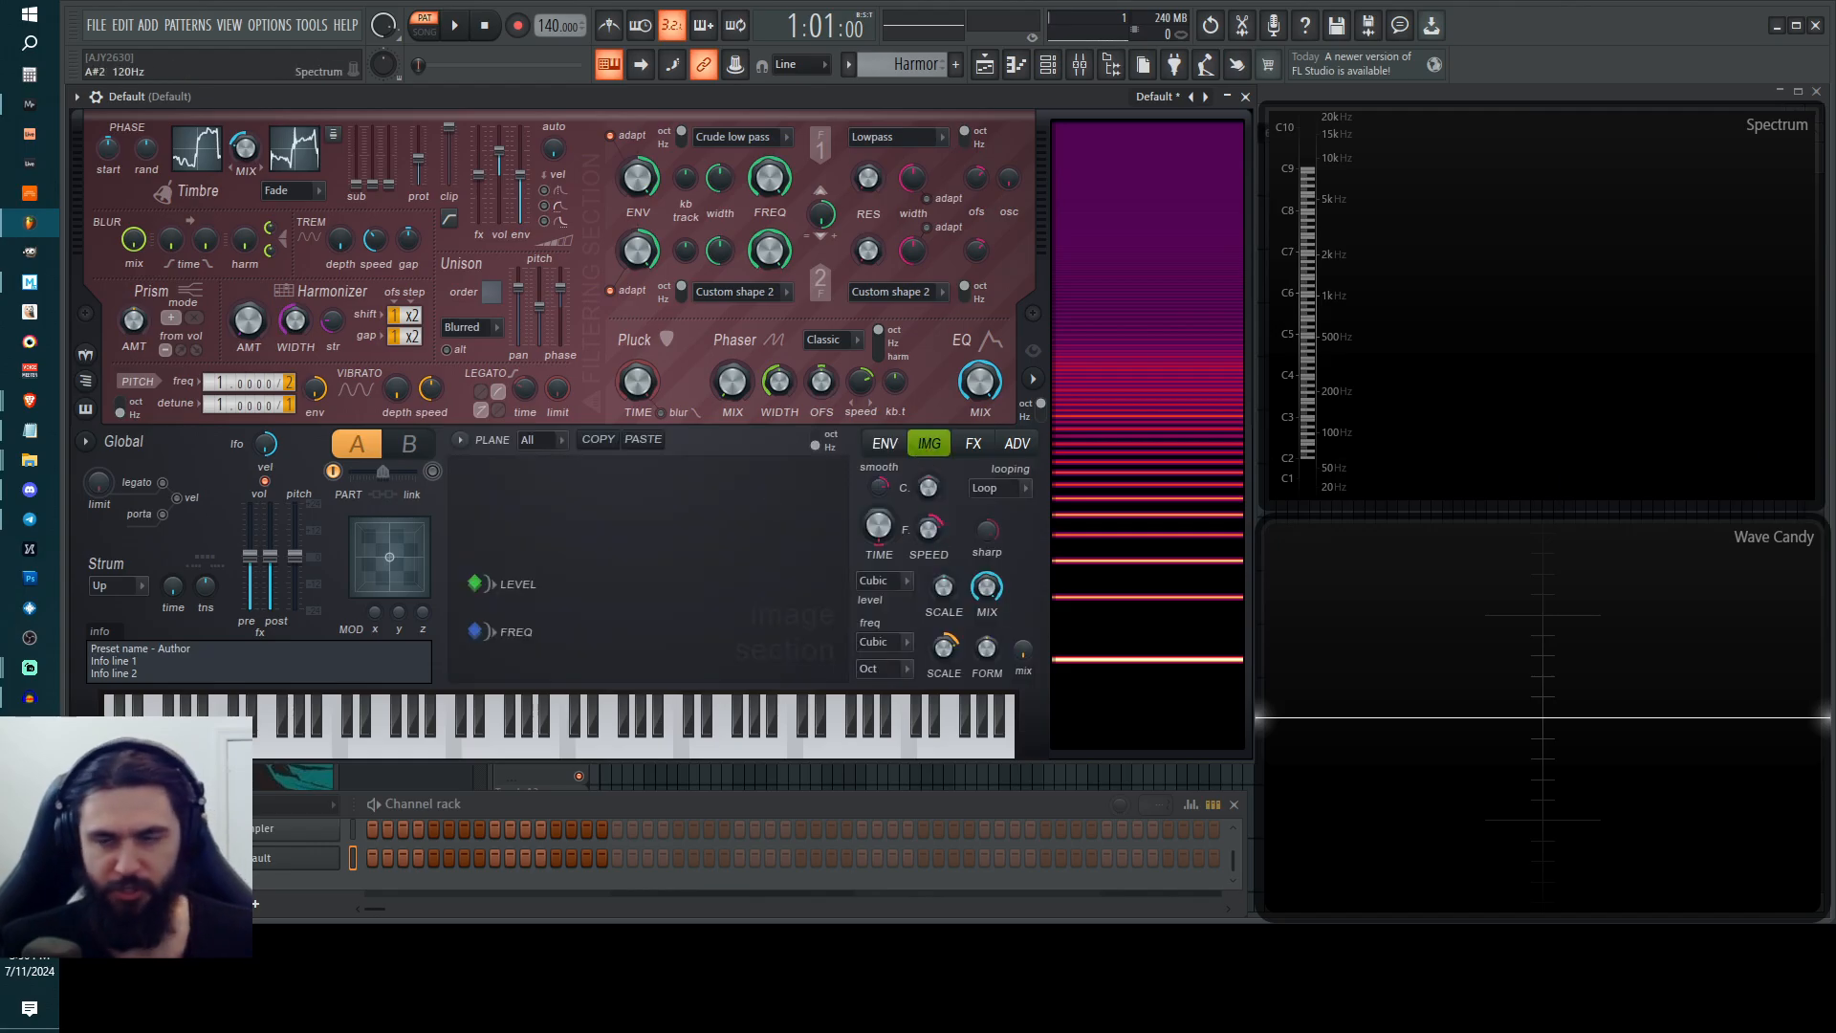
Bring the File Explorer window into view, look through the Processed Images folder and move the window off screen.
{"action": "left_click_drag", "start_coordinate": [1835, 245], "coordinate": [630, 97]}
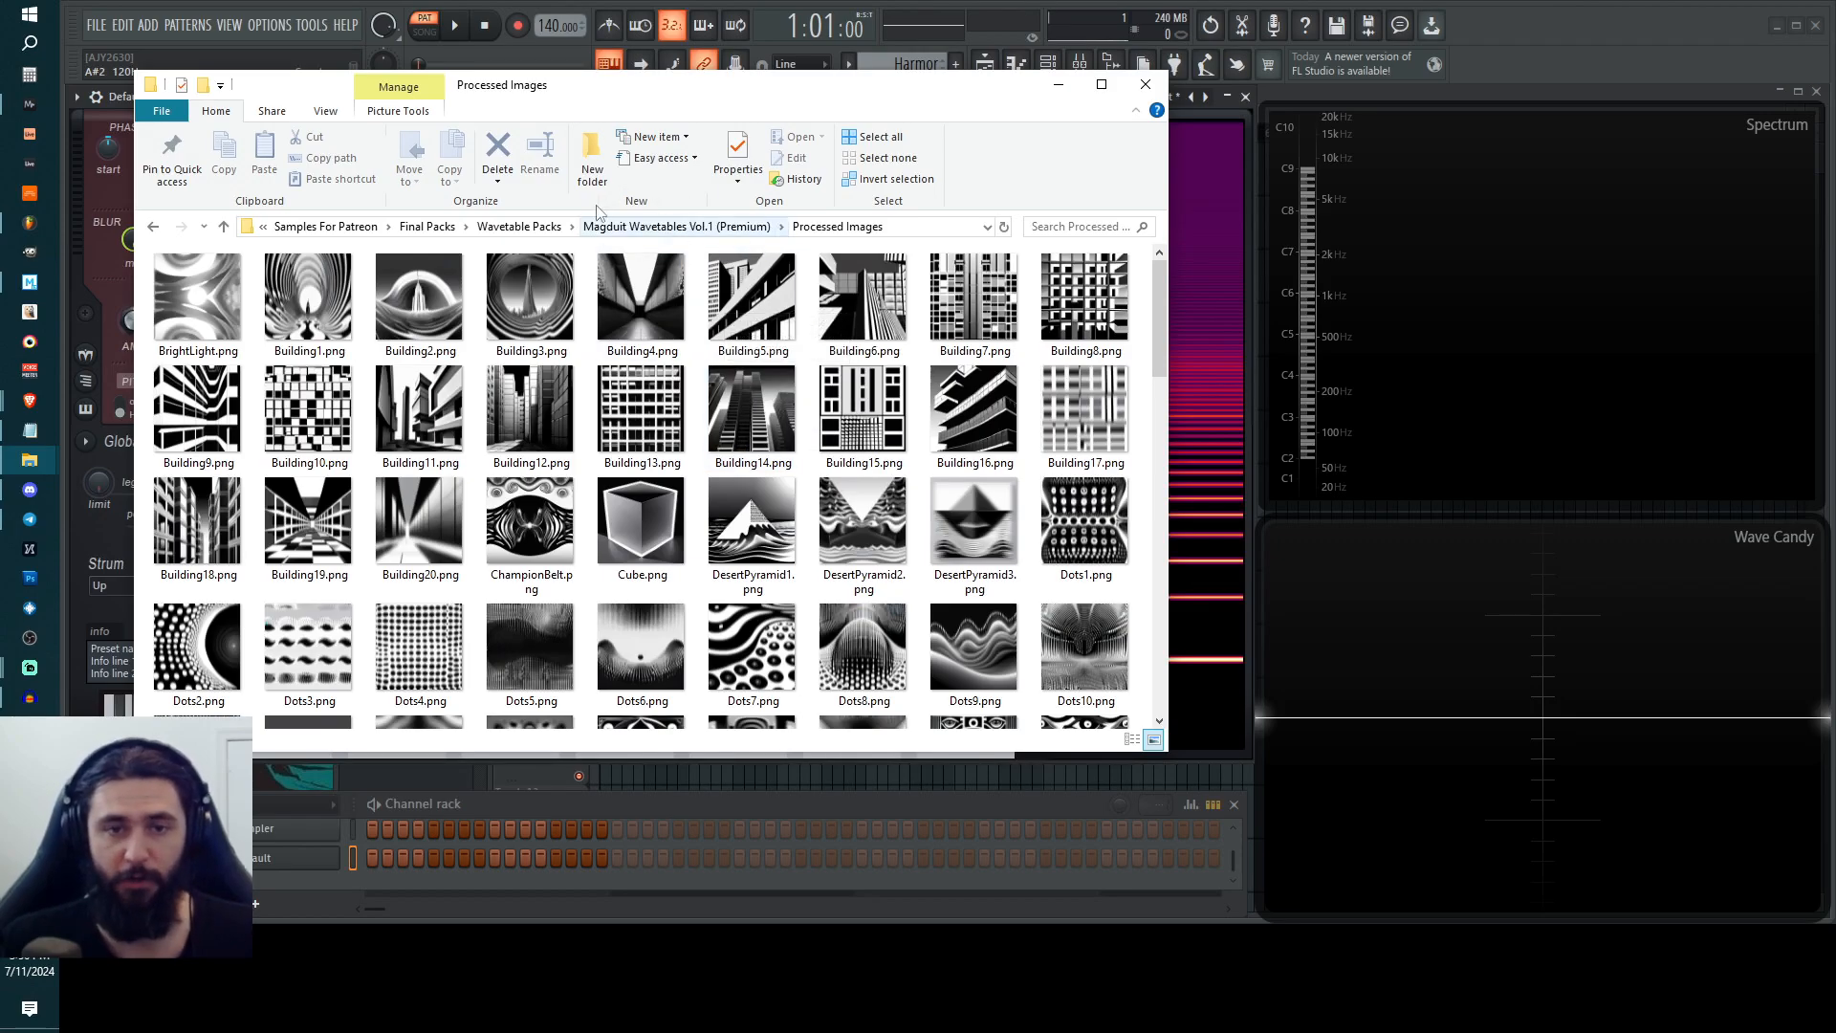
{"action": "scroll", "coordinate": [746, 516], "scroll_direction": "down", "scroll_amount": 10}
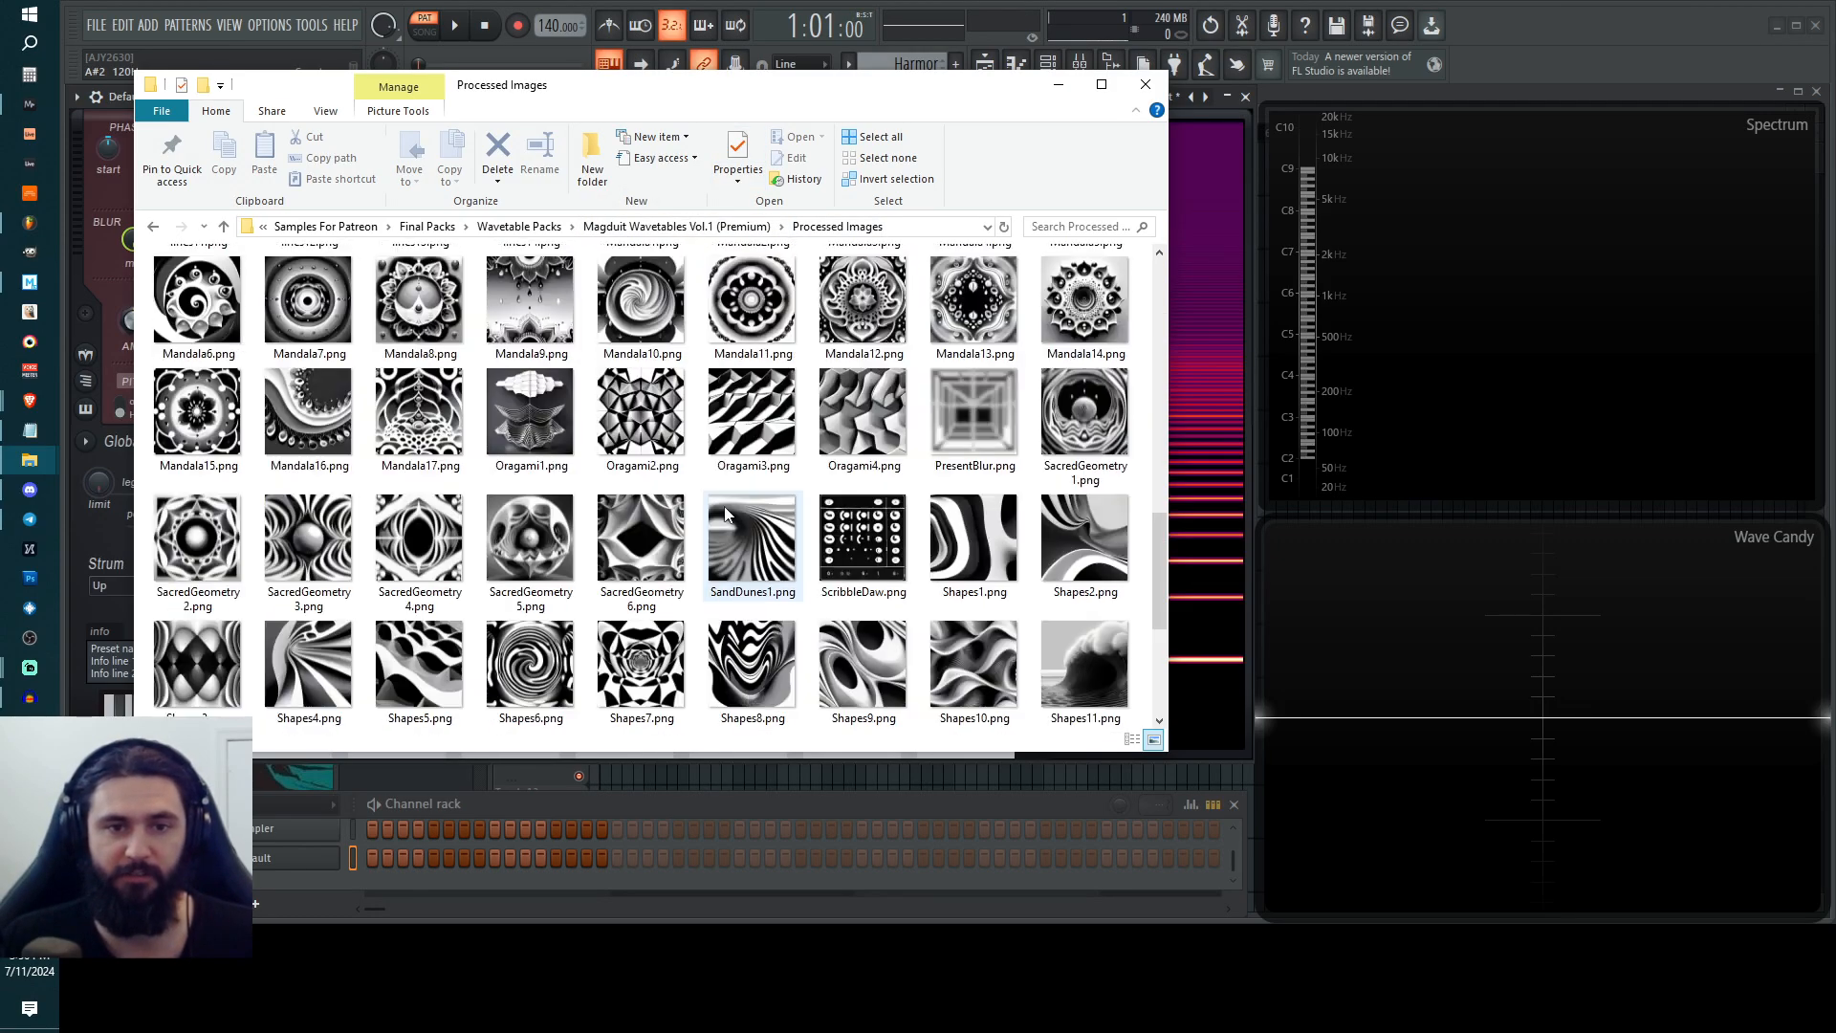
{"action": "scroll", "coordinate": [726, 513], "scroll_direction": "up", "scroll_amount": 12}
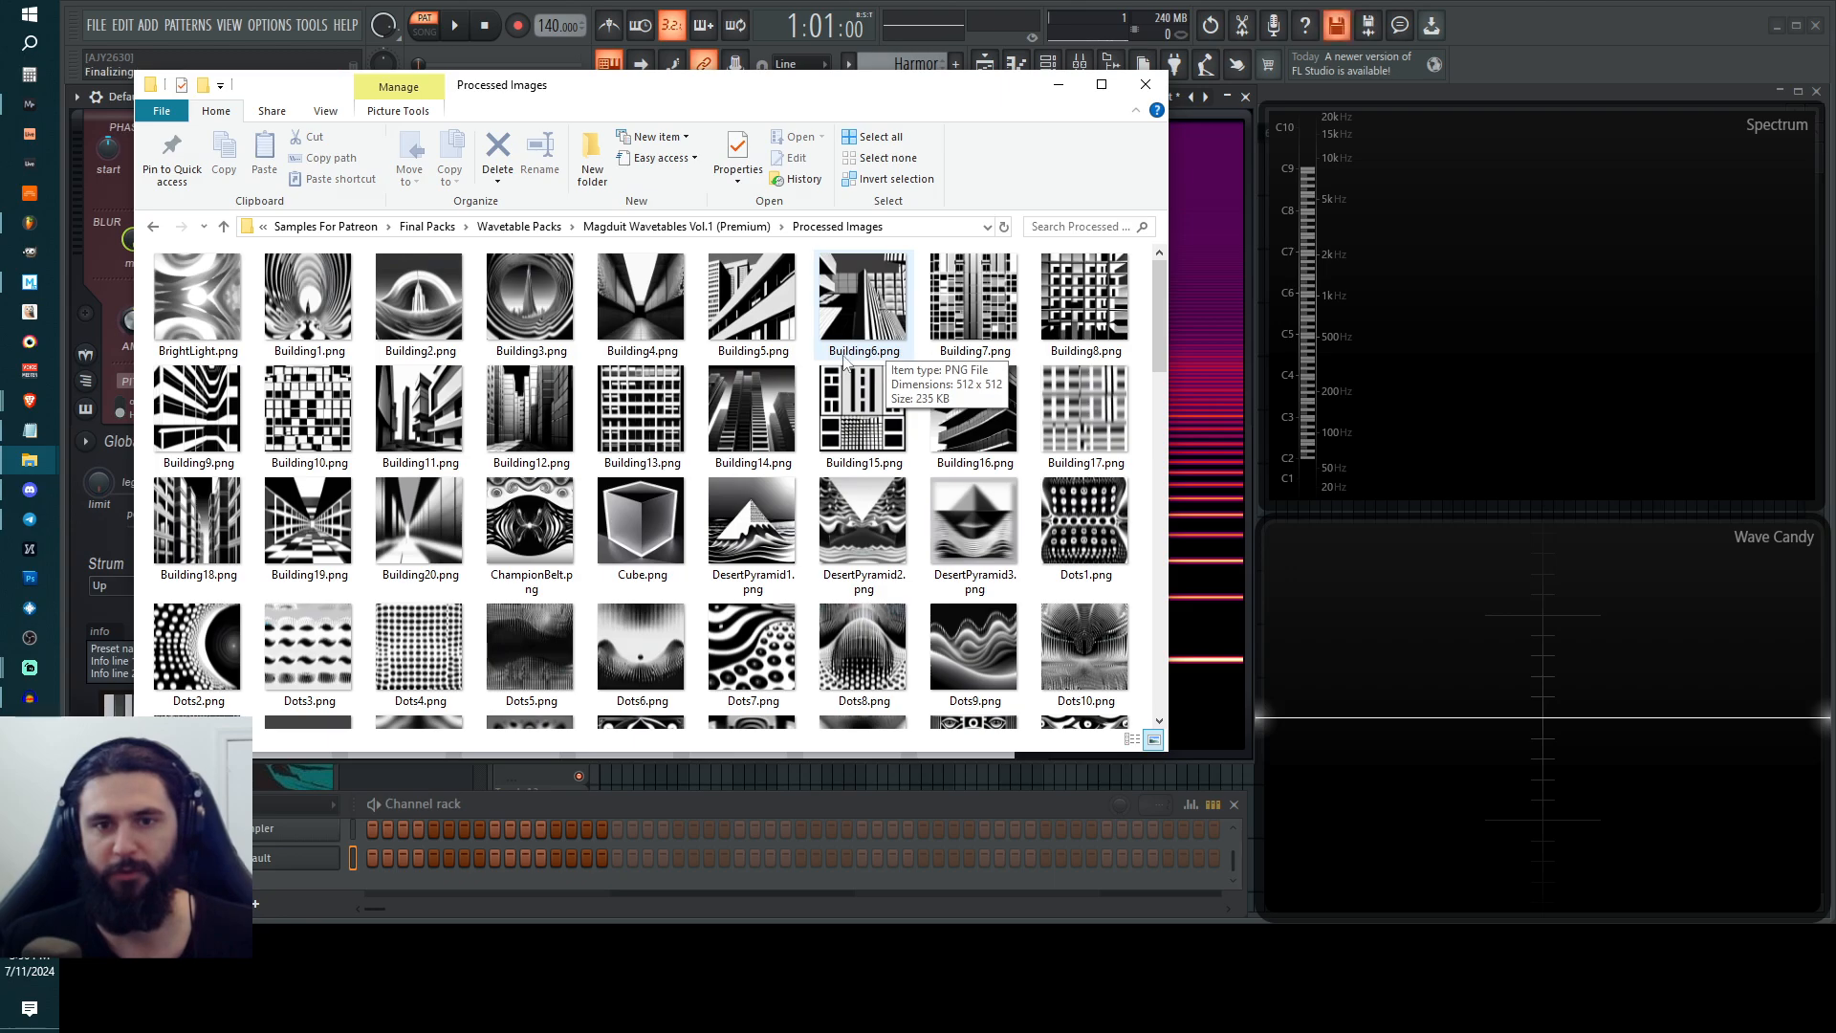
{"action": "left_click_drag", "start_coordinate": [803, 115], "coordinate": [1835, 115]}
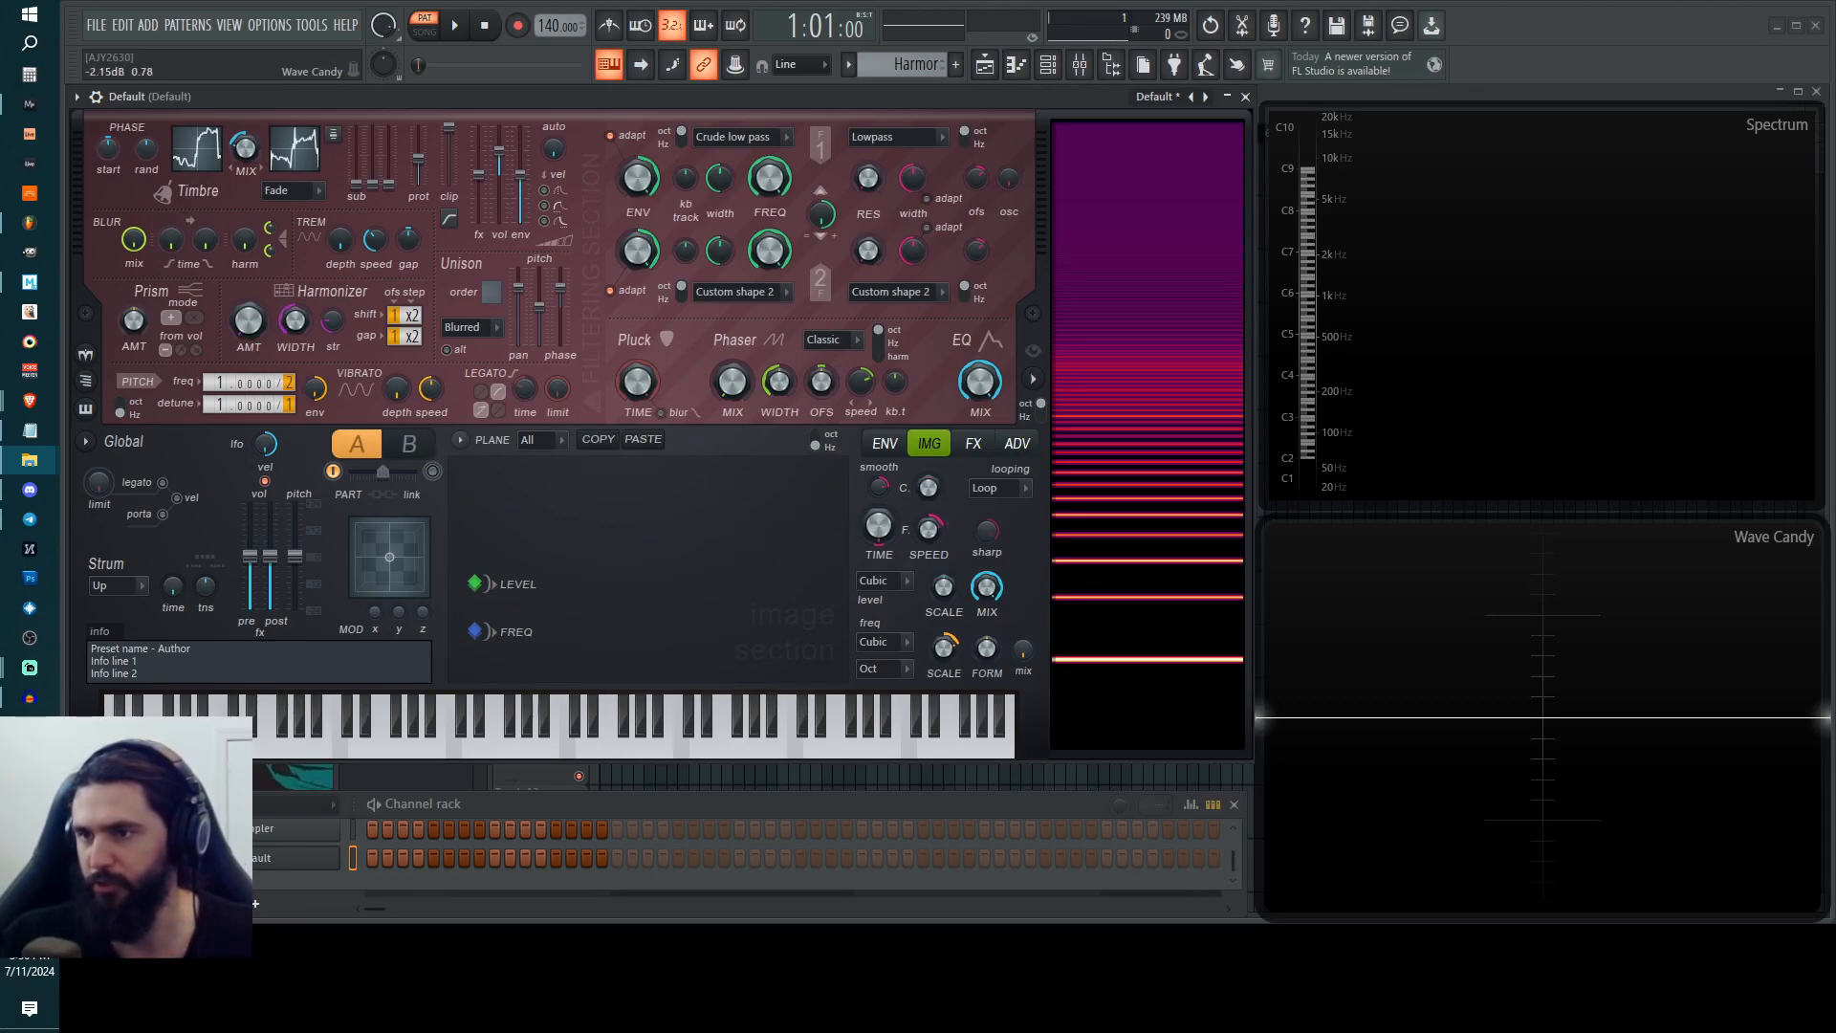
Load a wavy-line image from the Processed Images folder into Harmor's image section and adjust its coarse playback speed.
{"action": "left_click_drag", "start_coordinate": [1835, 143], "coordinate": [669, 107]}
{"action": "scroll", "coordinate": [1185, 421], "scroll_direction": "down", "scroll_amount": 5}
{"action": "scroll", "coordinate": [966, 564], "scroll_direction": "down", "scroll_amount": 10}
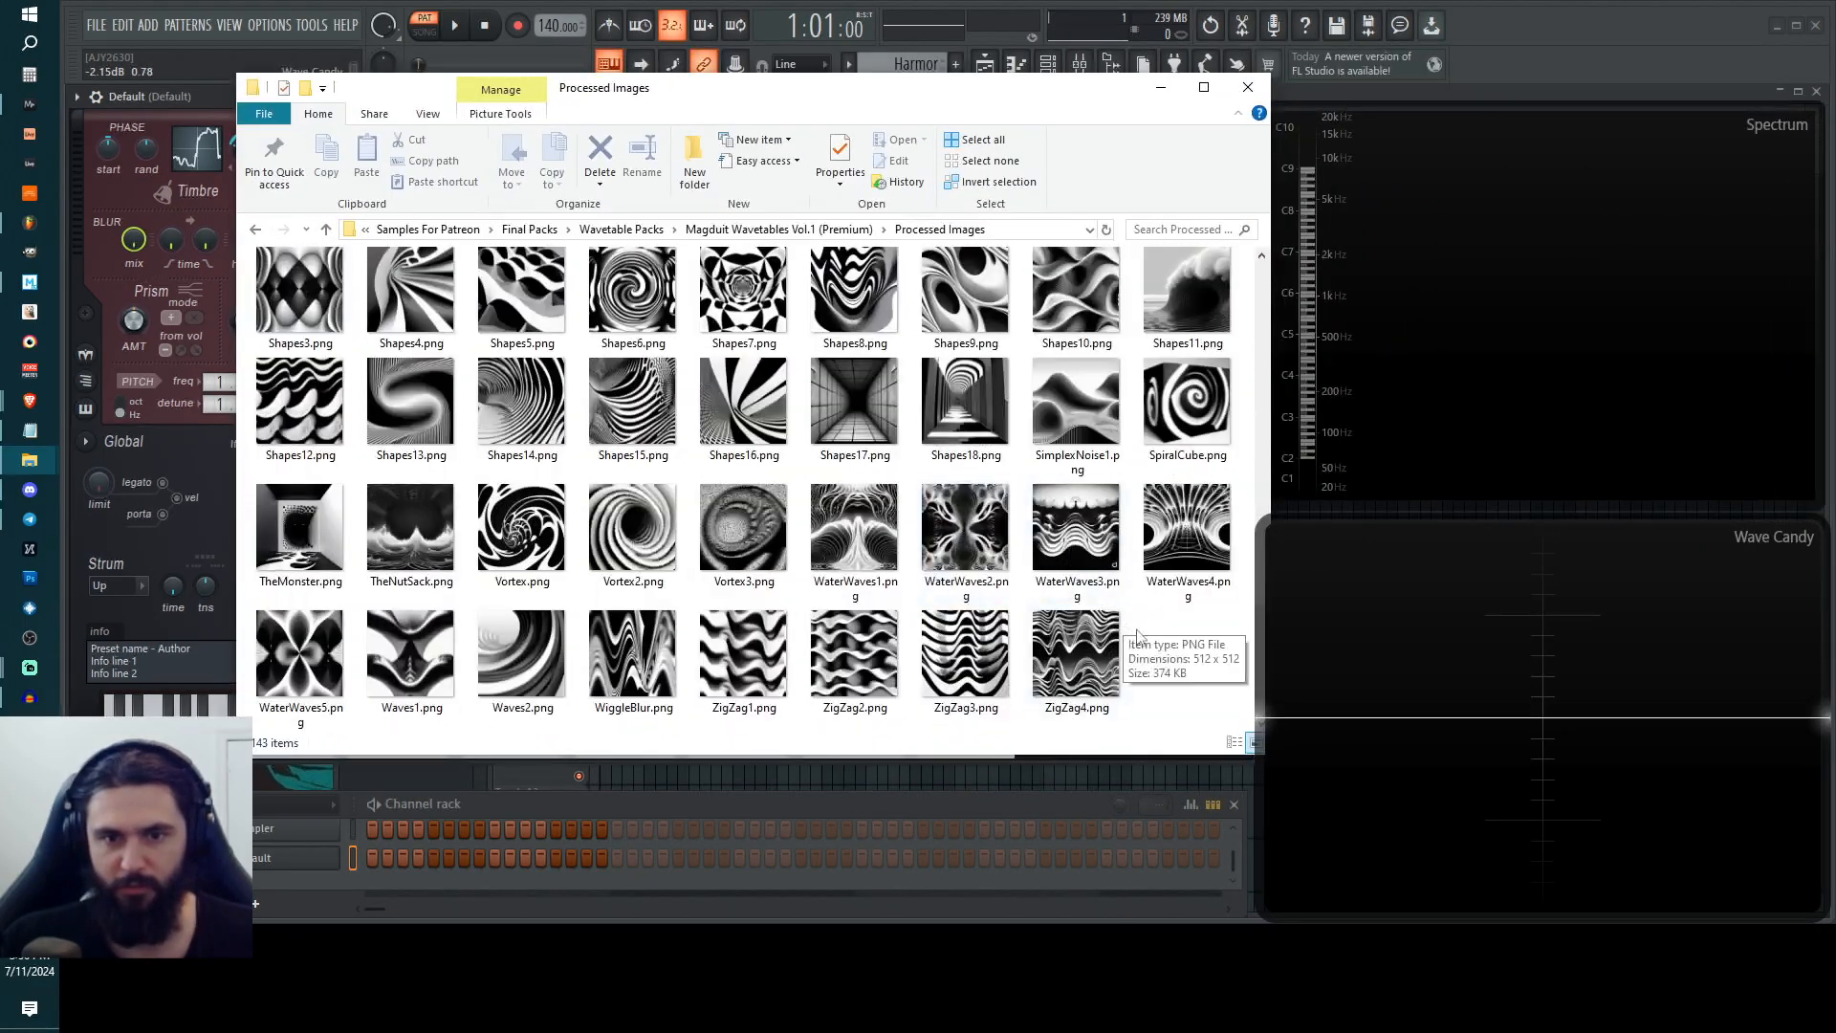
{"action": "left_click", "coordinate": [1080, 681]}
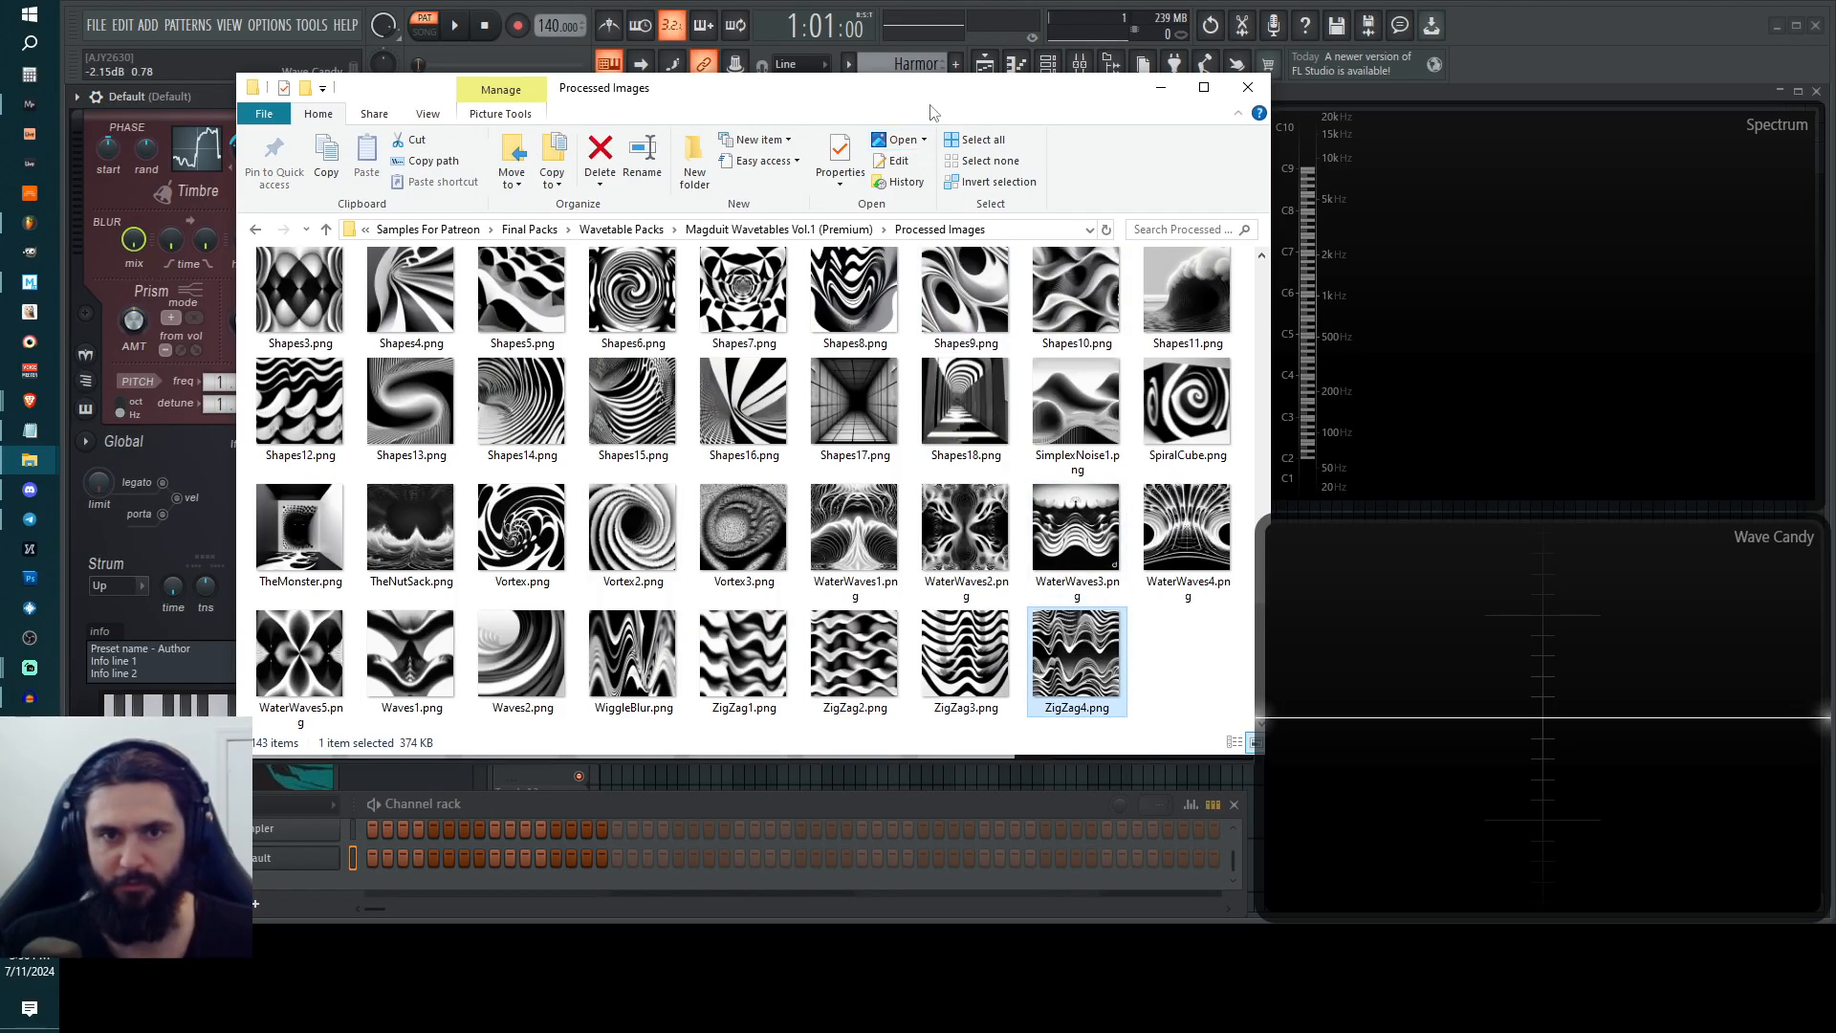
{"action": "left_click_drag", "start_coordinate": [1020, 92], "coordinate": [1593, 0]}
{"action": "left_click_drag", "start_coordinate": [1311, 8], "coordinate": [1313, 15]}
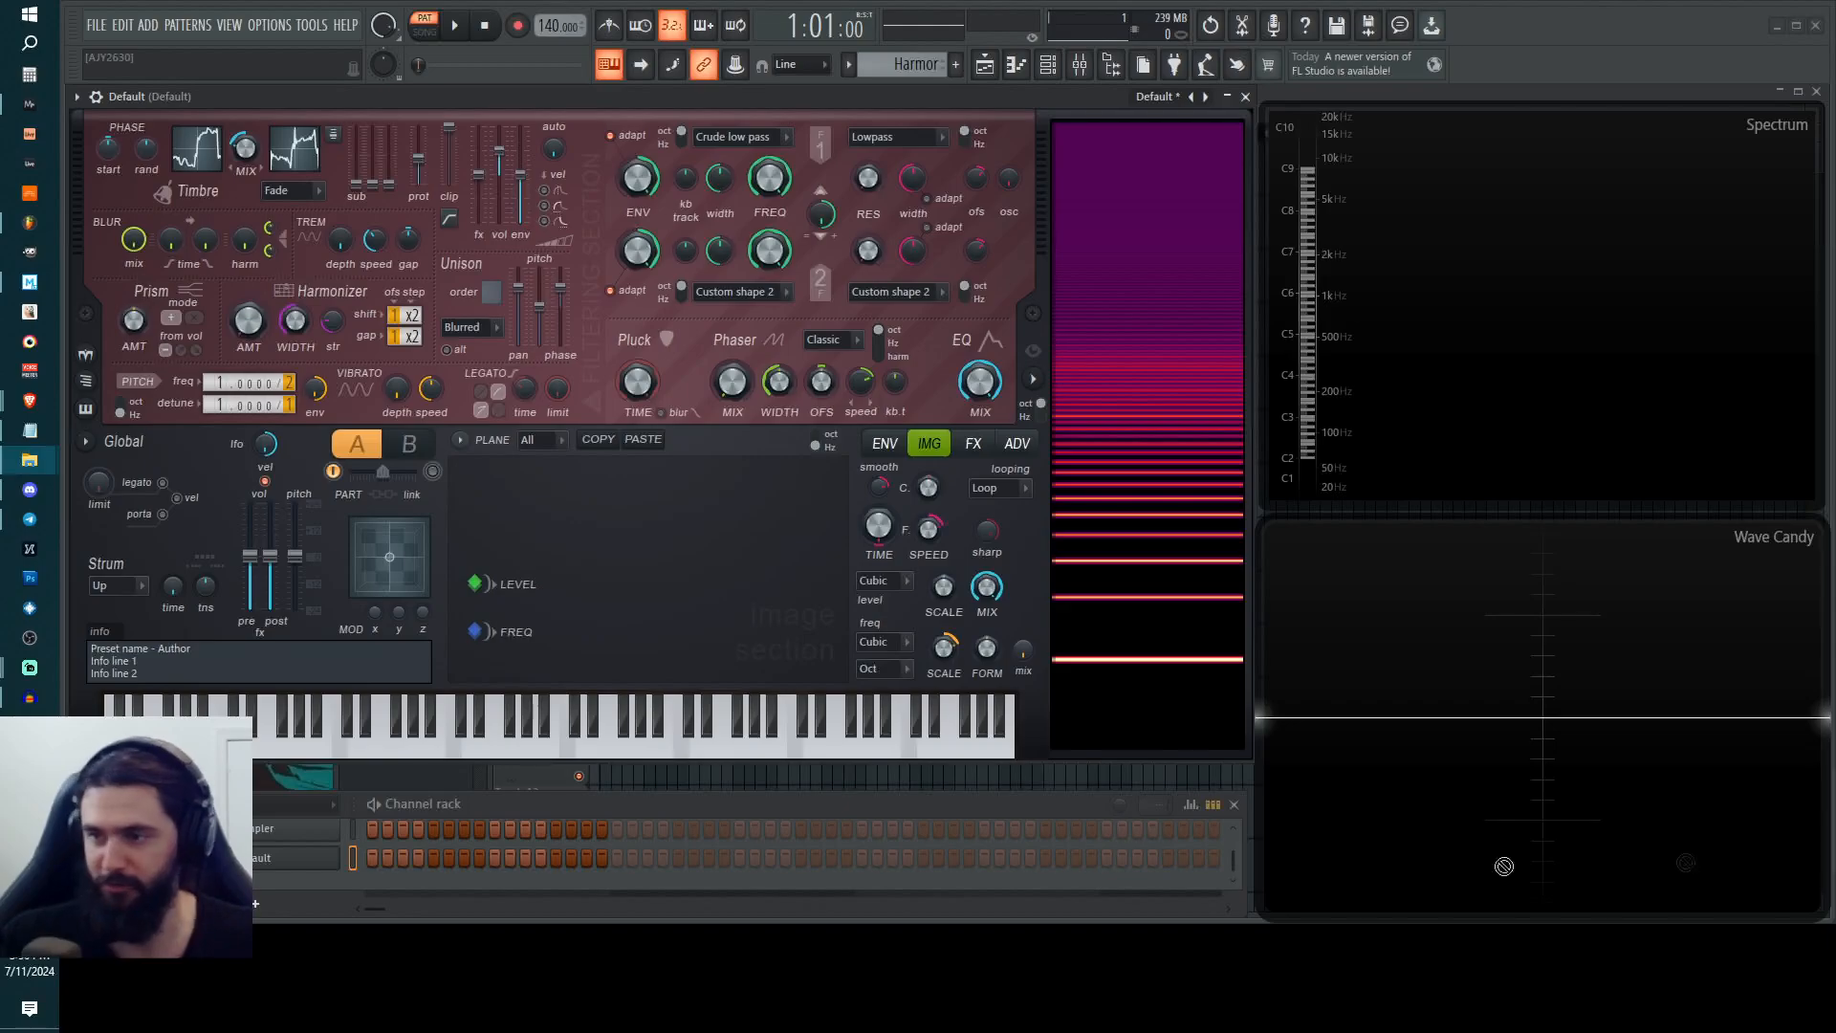
{"action": "left_click_drag", "start_coordinate": [603, 542], "coordinate": [618, 554]}
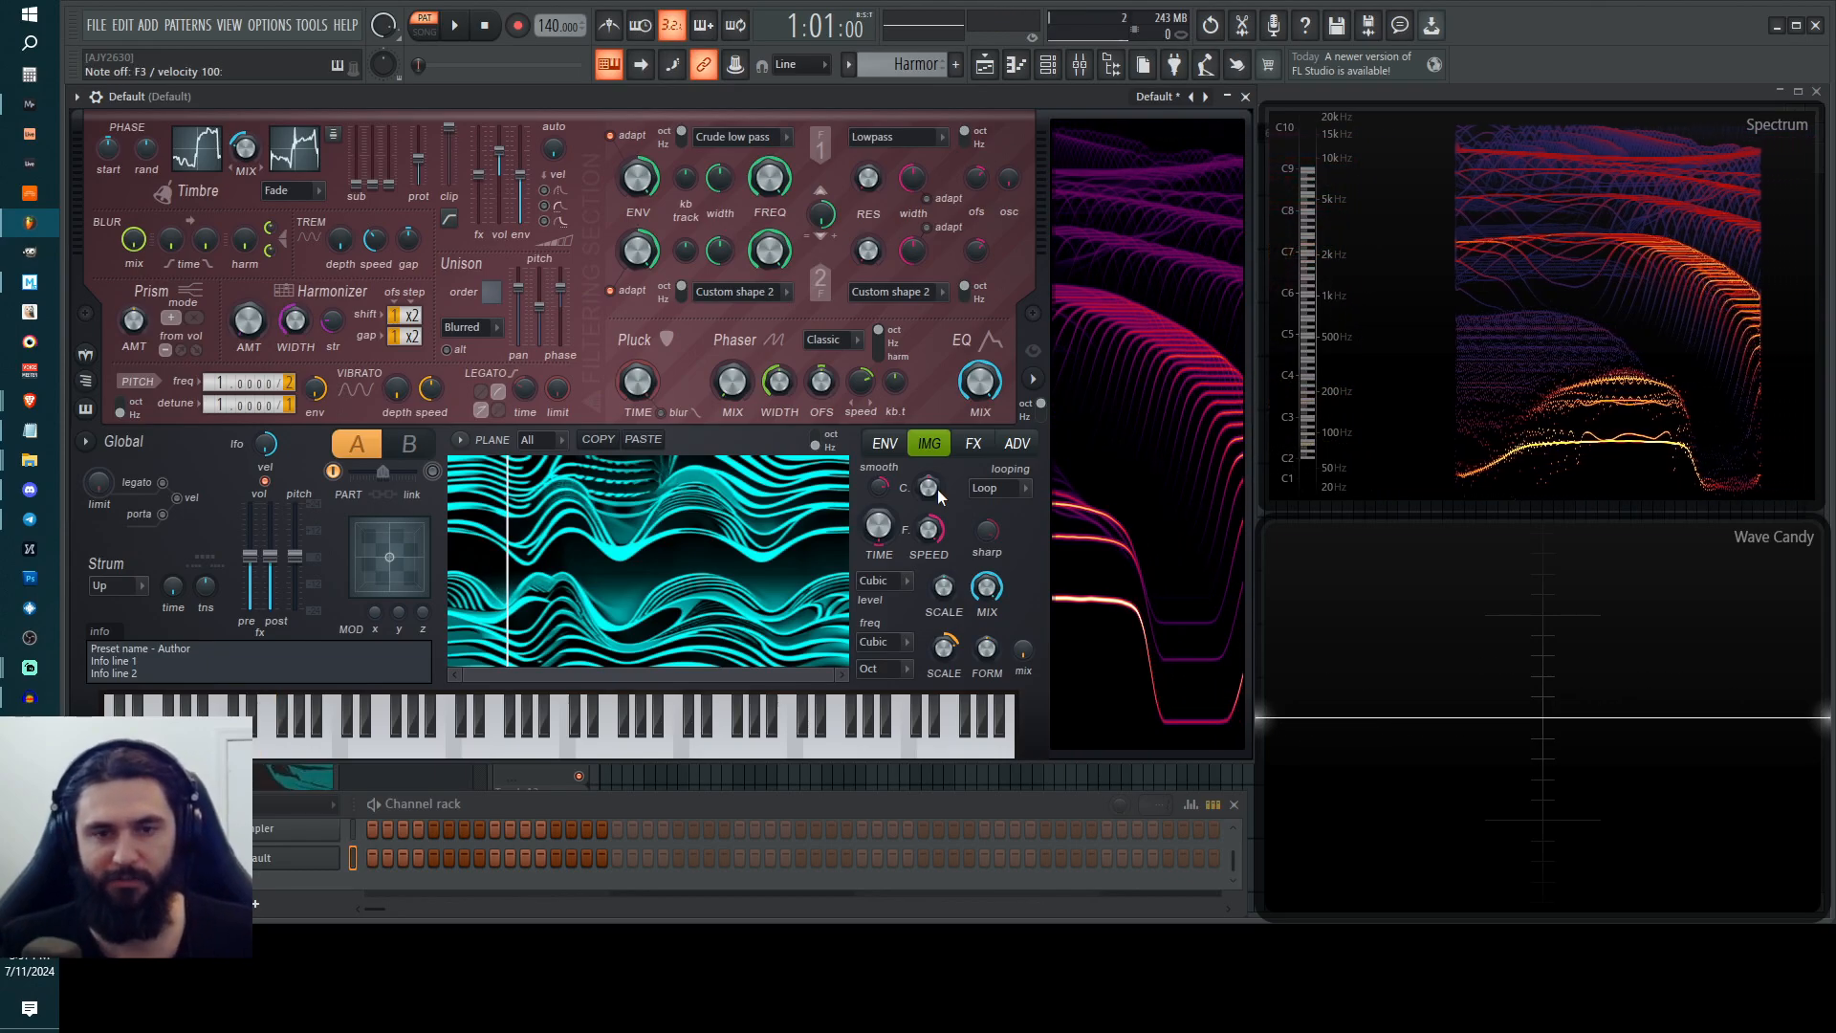
{"action": "left_click_drag", "start_coordinate": [928, 488], "coordinate": [927, 480]}
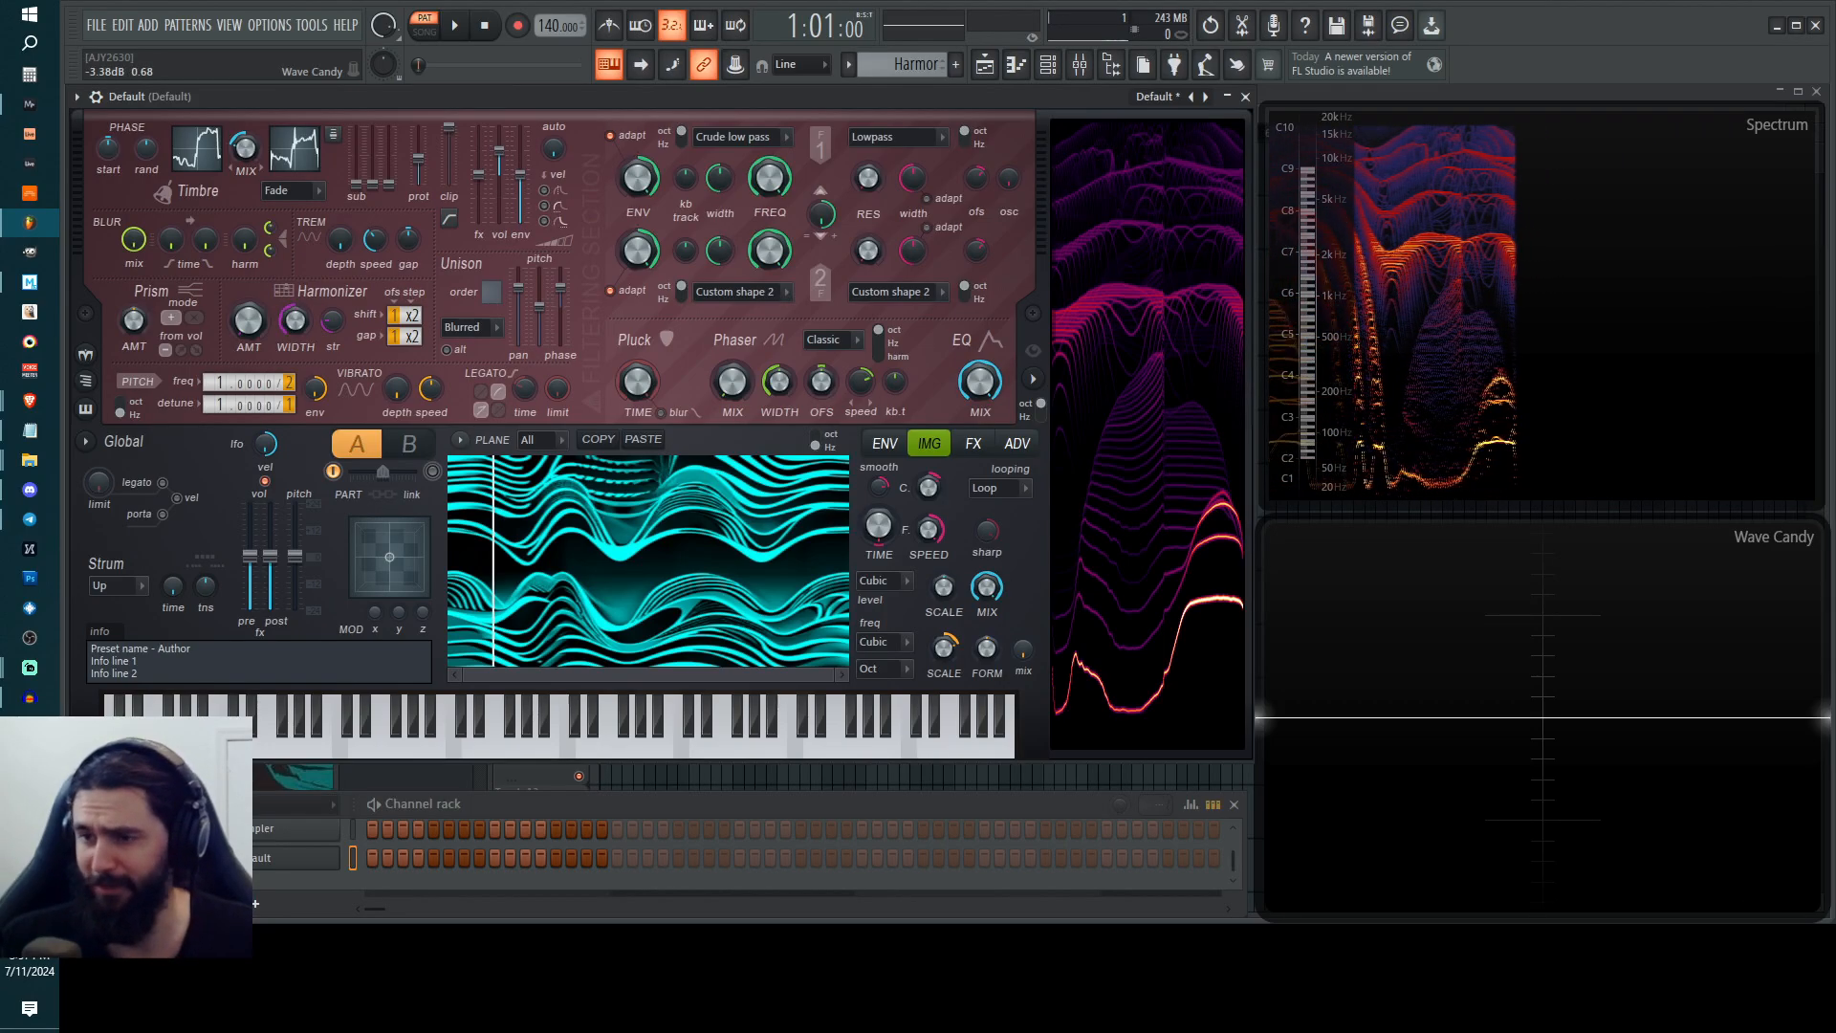
Replace the image in turn with a room scene, a symmetrical eye-like pattern and a blocky grid while auditioning the sound.
{"action": "left_click_drag", "start_coordinate": [601, 528], "coordinate": [621, 533]}
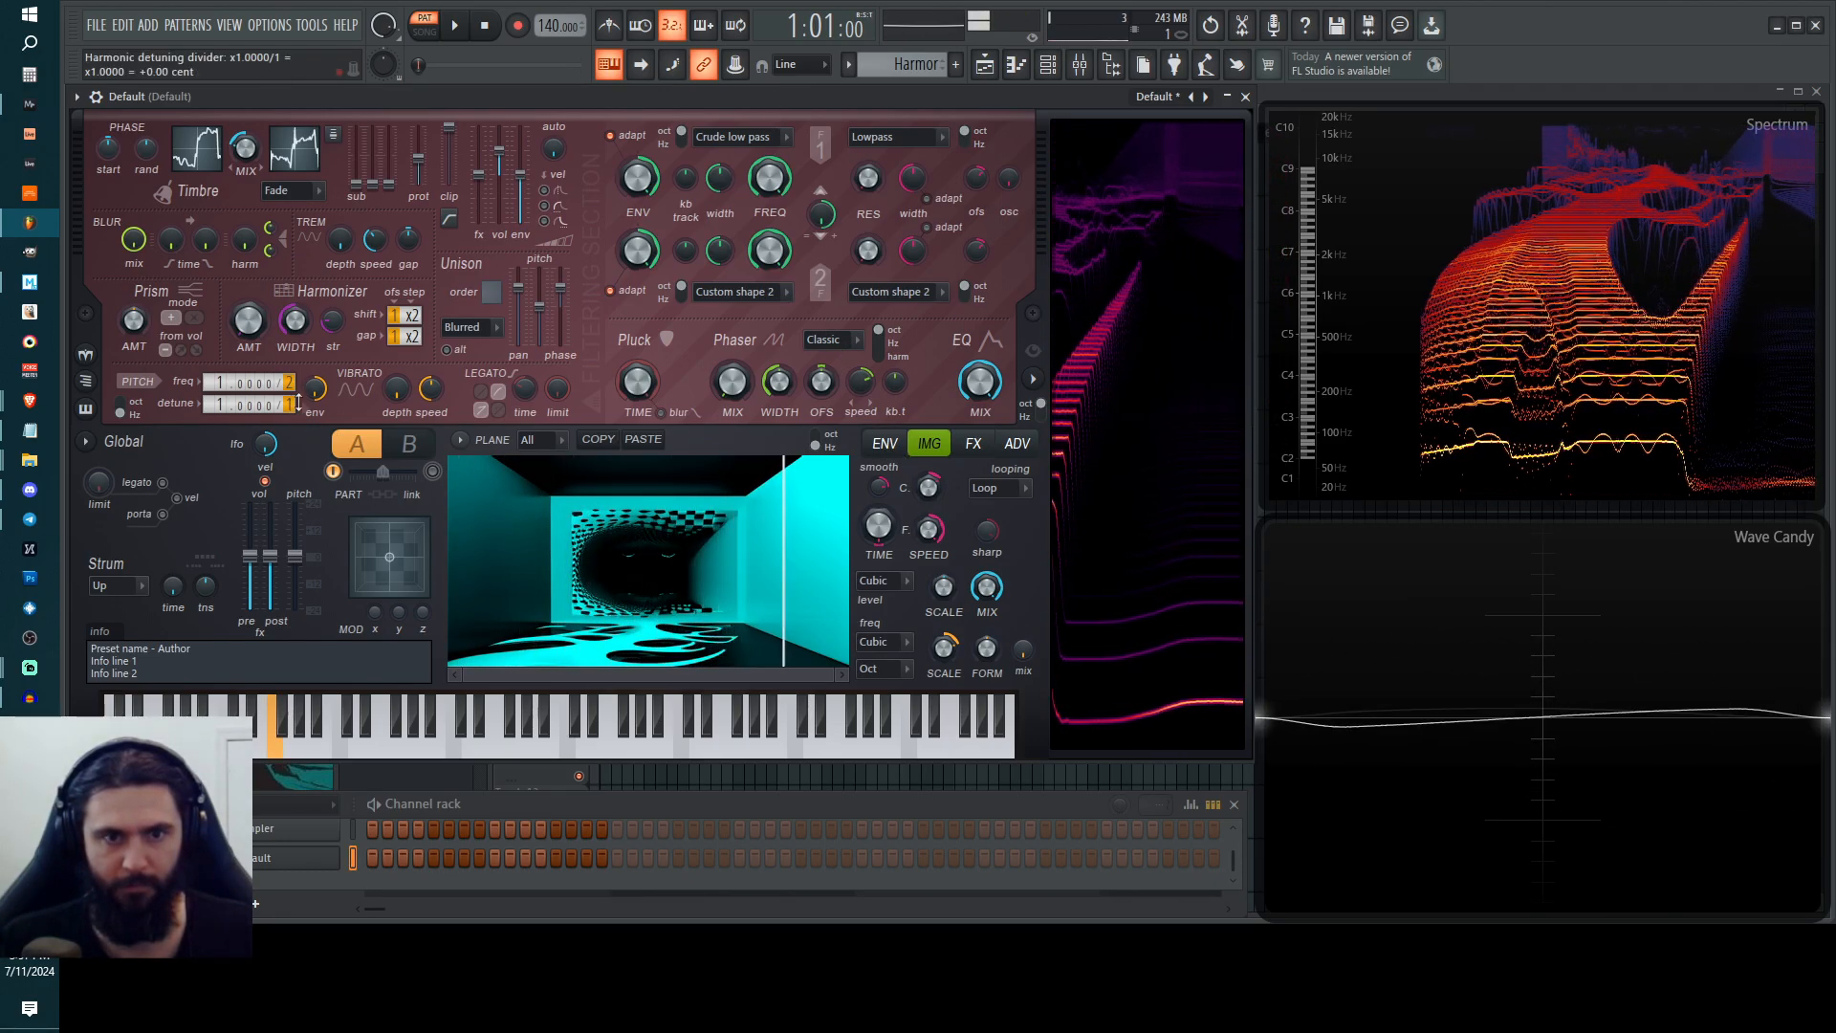
{"action": "left_click_drag", "start_coordinate": [790, 600], "coordinate": [545, 537]}
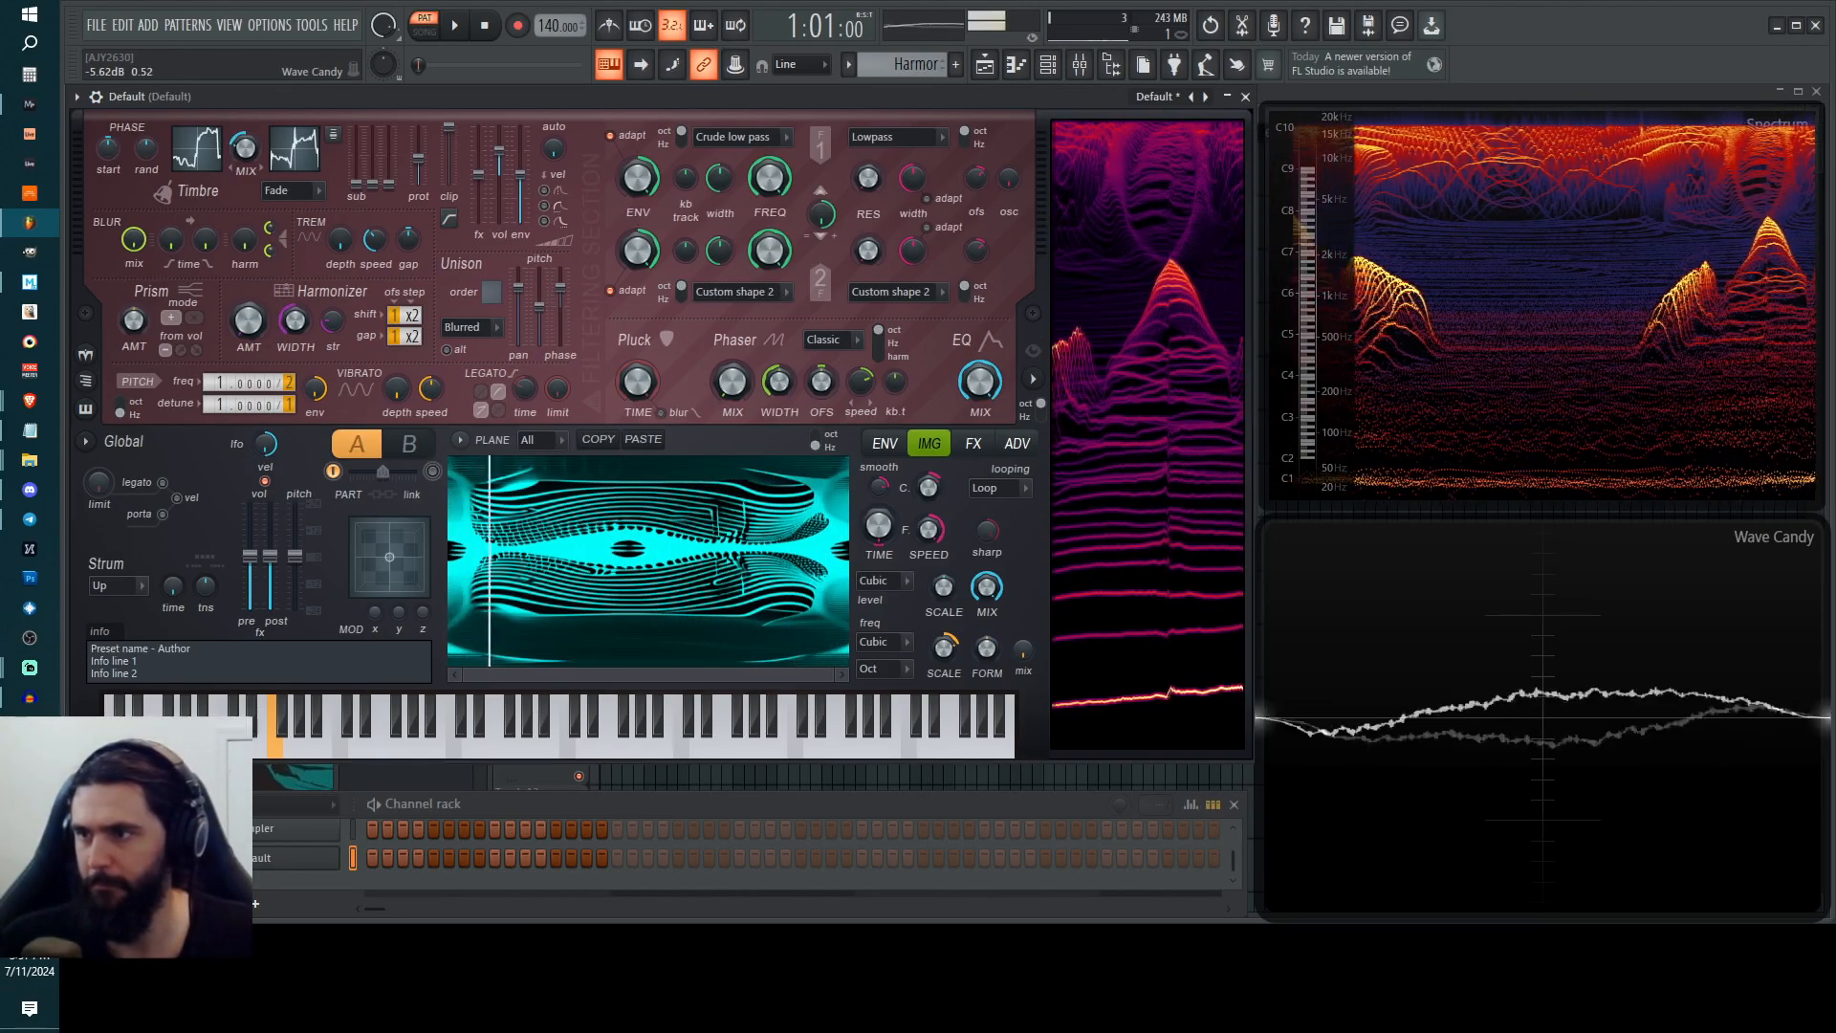
{"action": "left_click_drag", "start_coordinate": [1835, 536], "coordinate": [643, 534]}
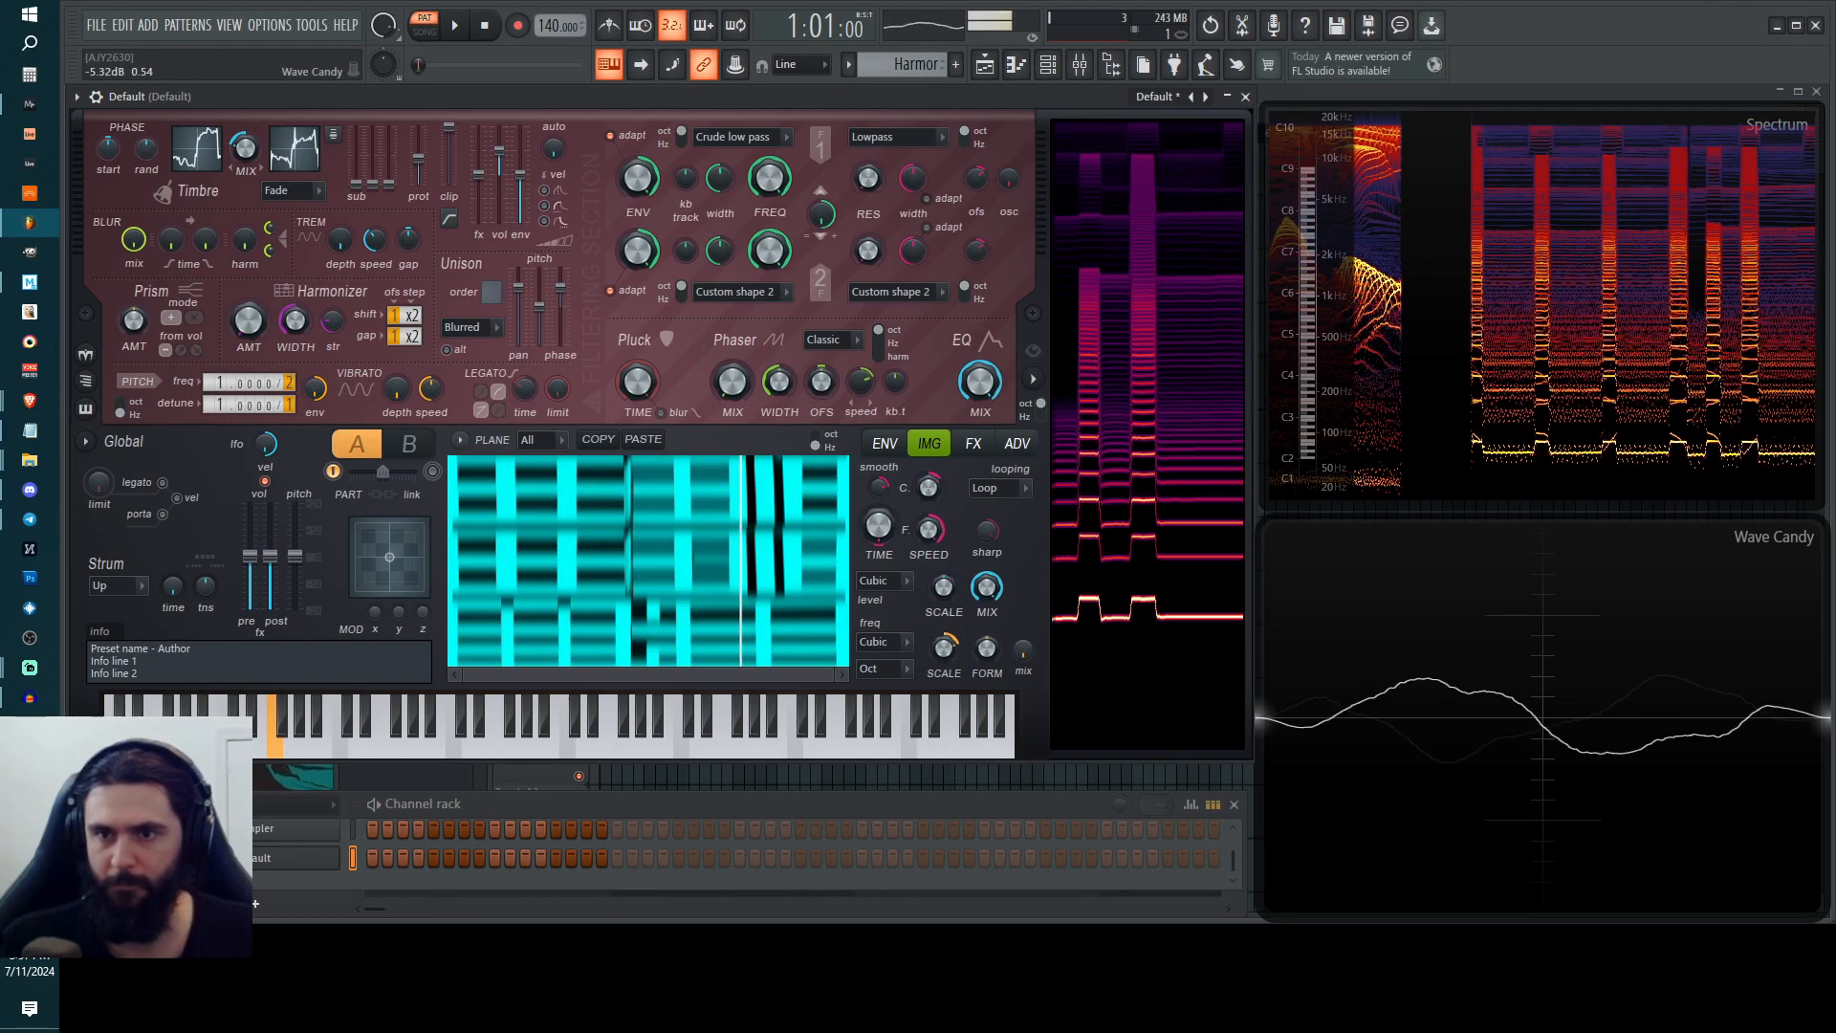
Replace the blocky grid with a striped perspective interior image and vary its frequency pixel scale.
{"action": "scroll", "coordinate": [688, 499], "scroll_direction": "down", "scroll_amount": 1}
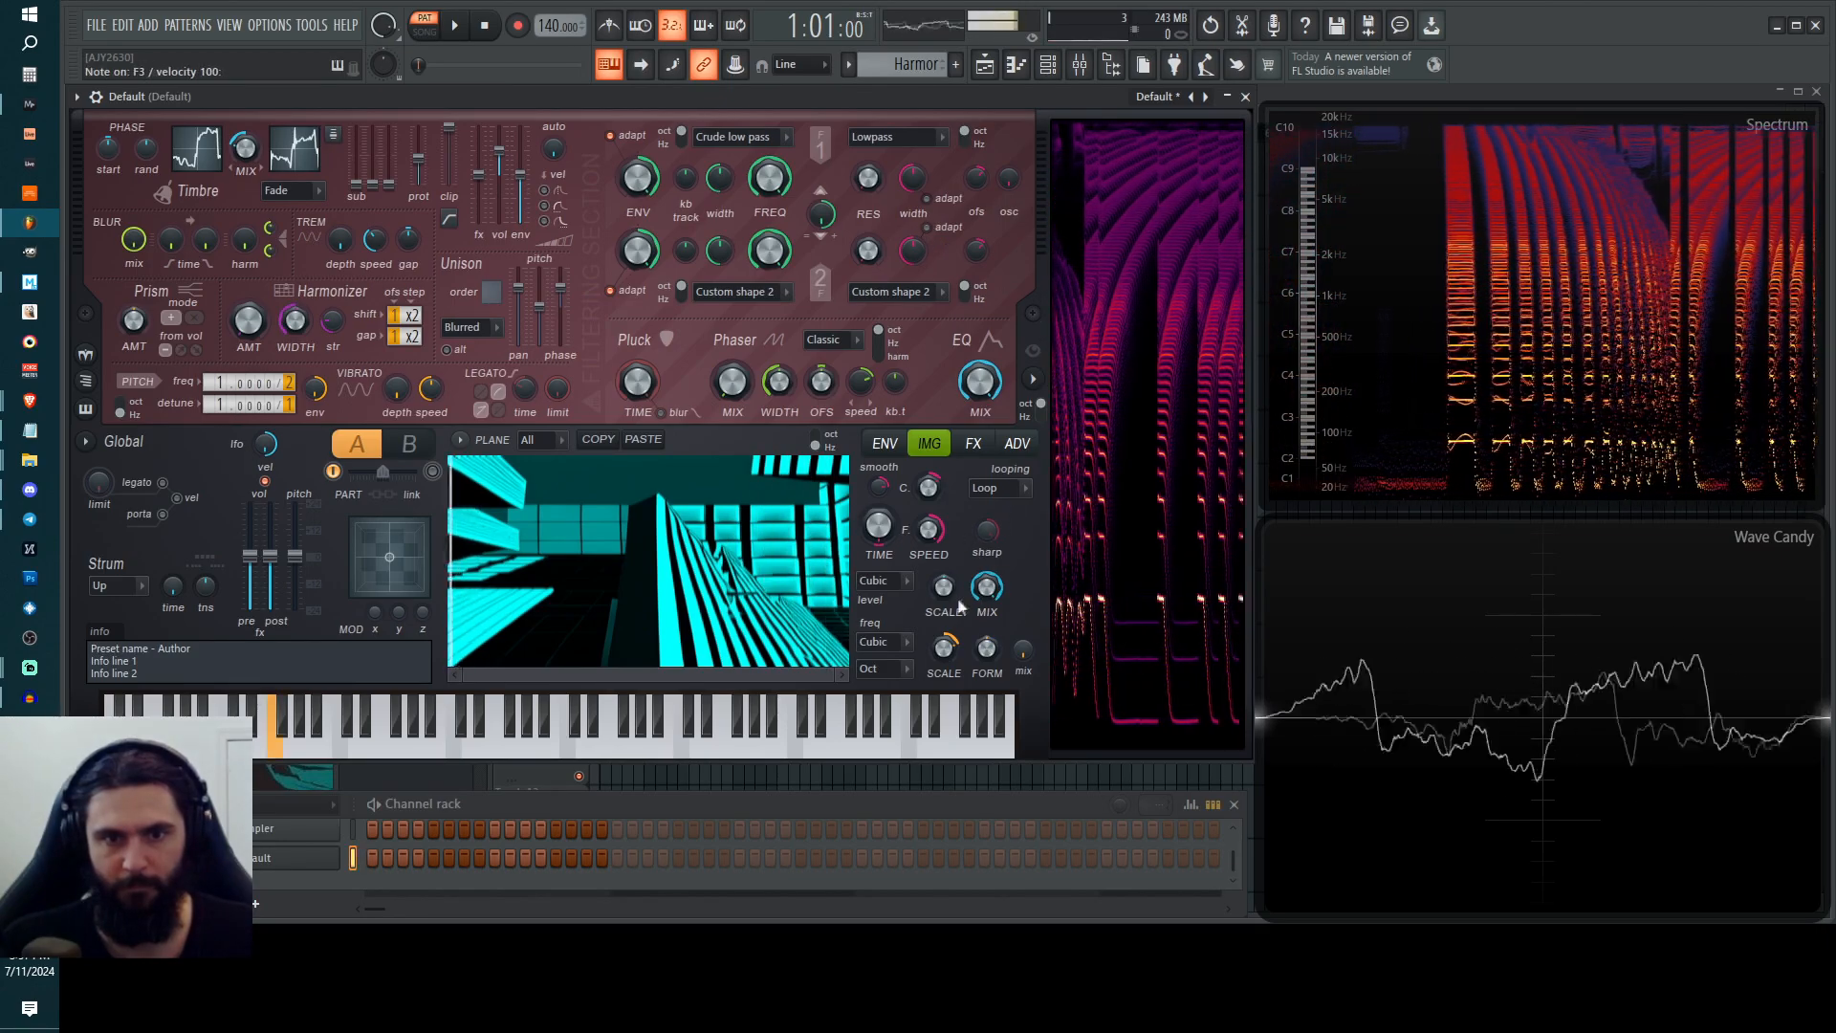
{"action": "mouse_move", "coordinate": [945, 648]}
{"action": "left_mouse_down"}
{"action": "mouse_move", "coordinate": [946, 608]}
{"action": "mouse_move", "coordinate": [946, 670]}
{"action": "left_mouse_up"}
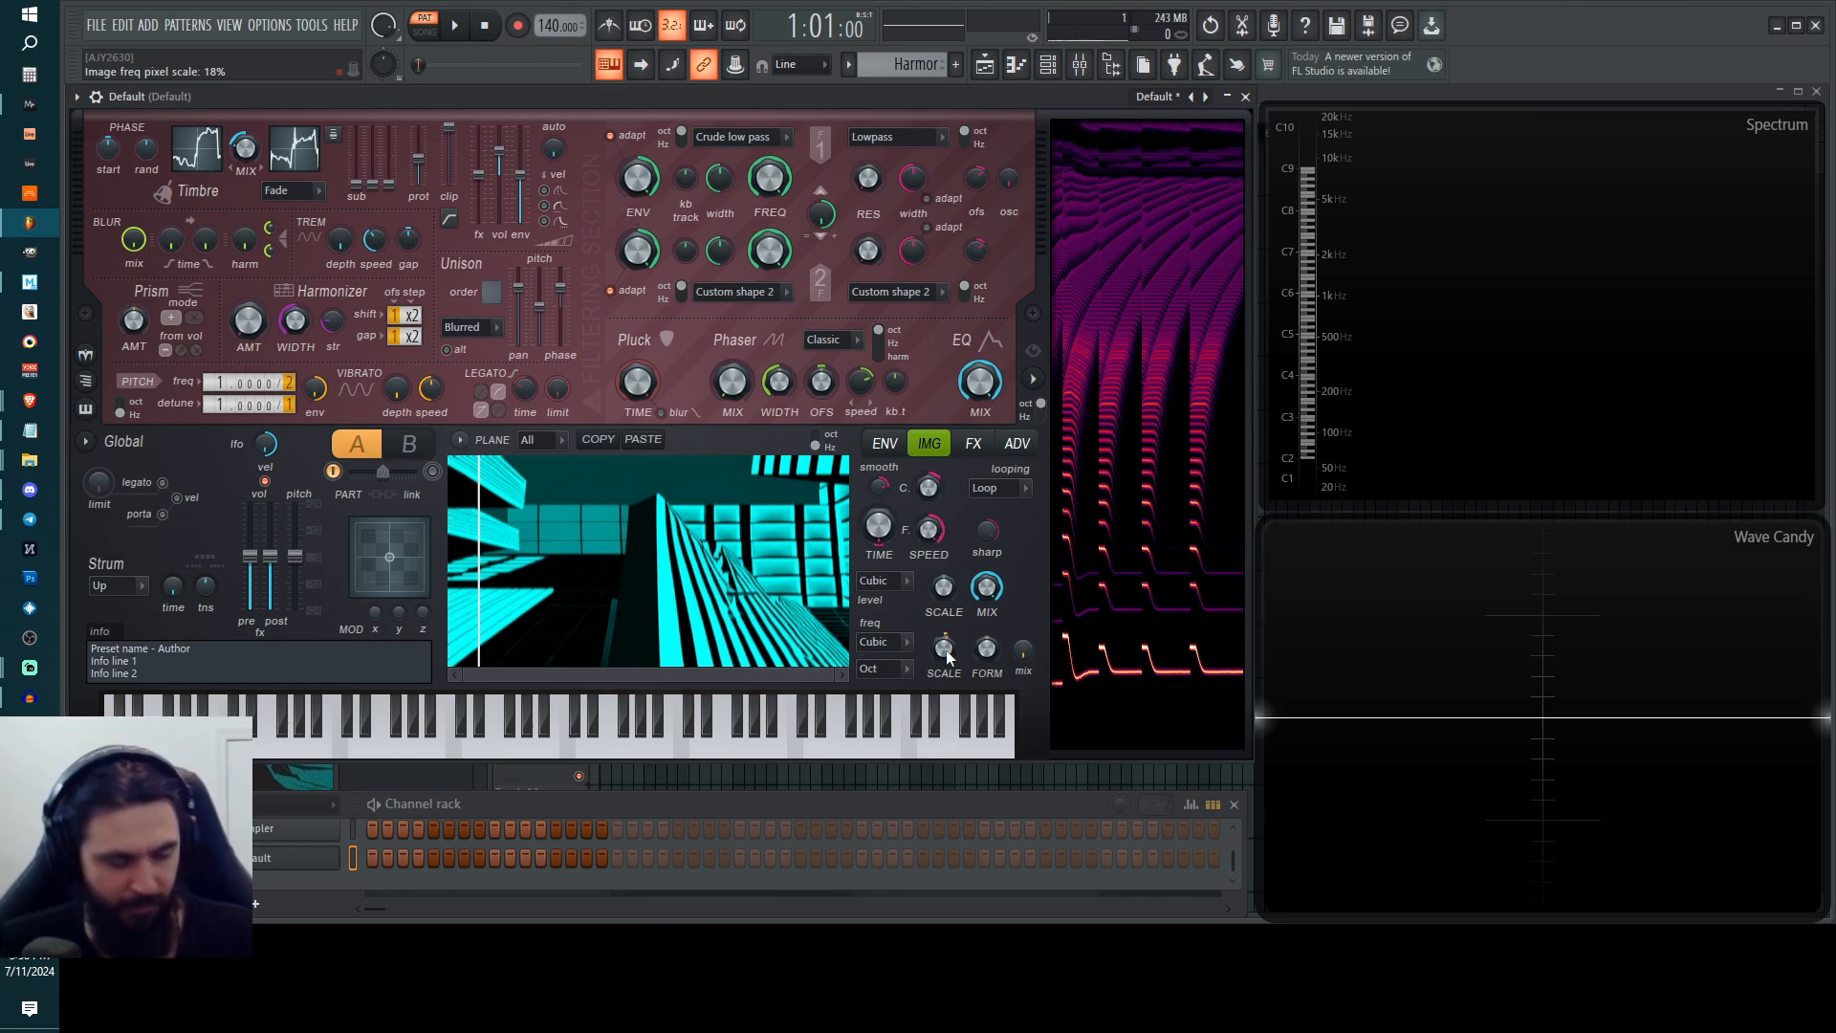
{"action": "left_click_drag", "start_coordinate": [946, 653], "coordinate": [946, 676]}
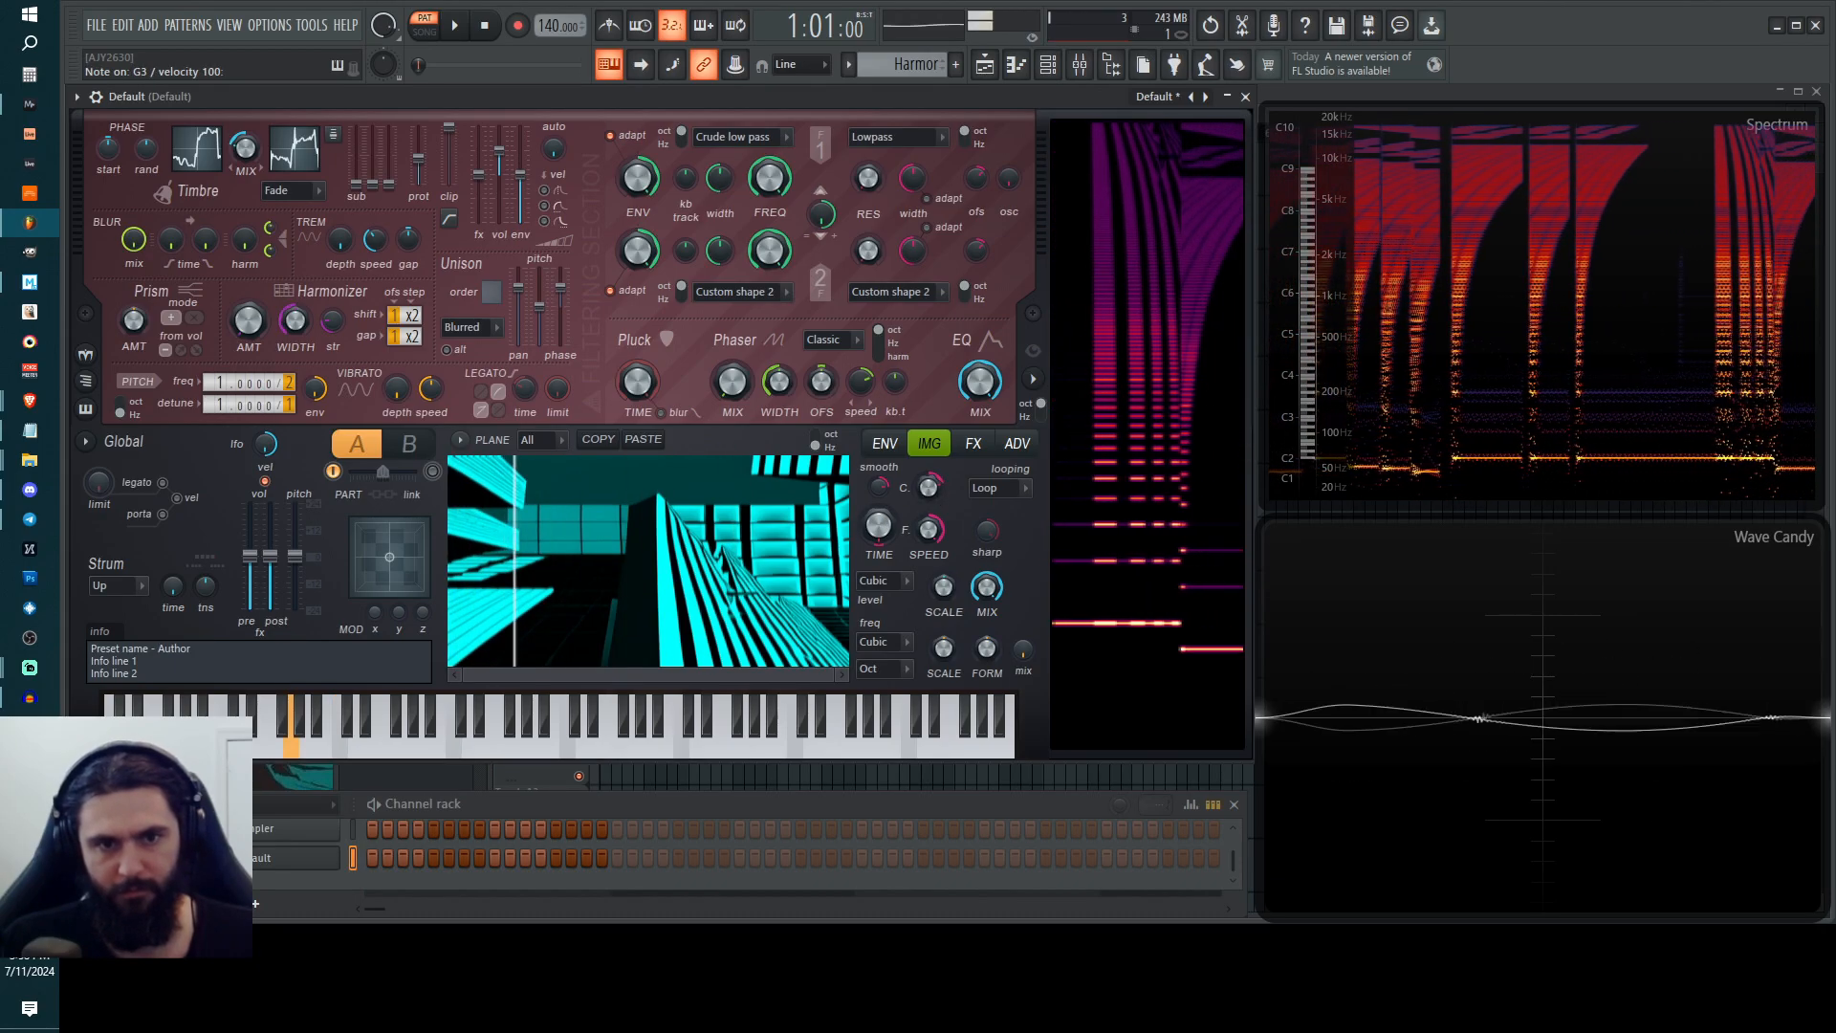
Vary the striped perspective image's time offset and fine playback speed, then audition a note.
{"action": "left_click_drag", "start_coordinate": [878, 538], "coordinate": [877, 446]}
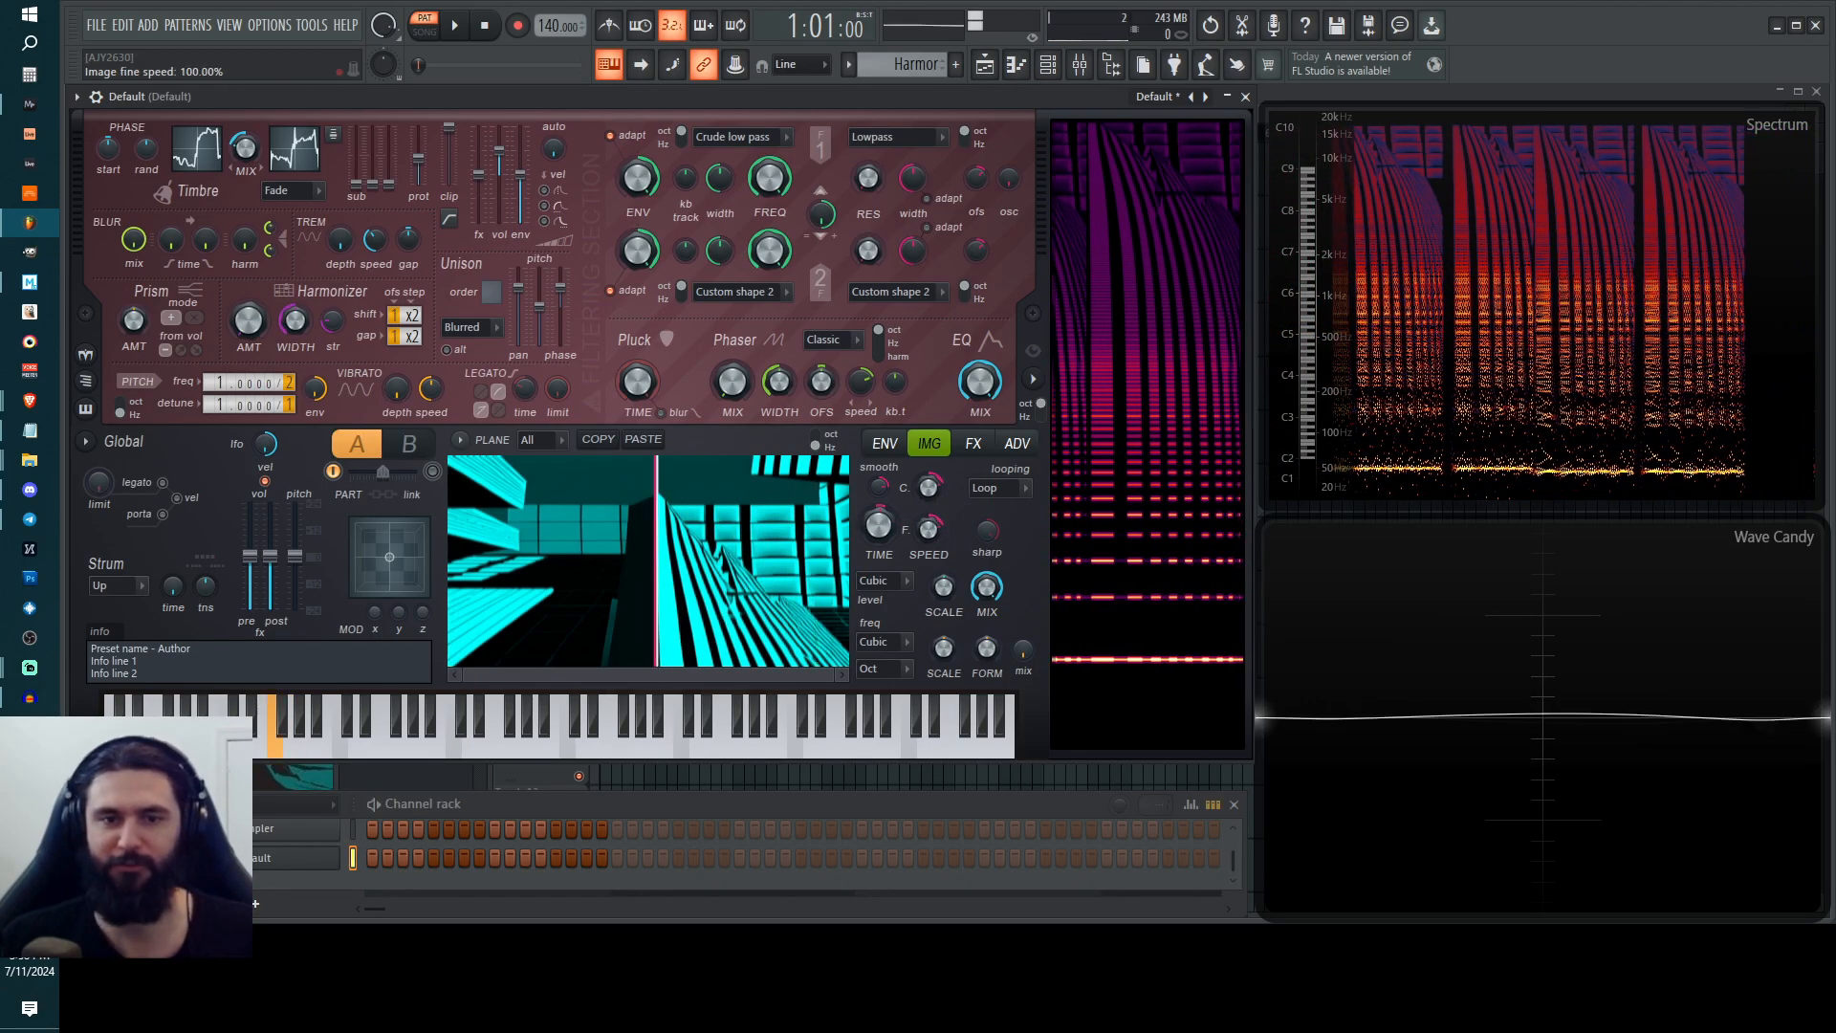
{"action": "left_click_drag", "start_coordinate": [929, 529], "coordinate": [929, 574]}
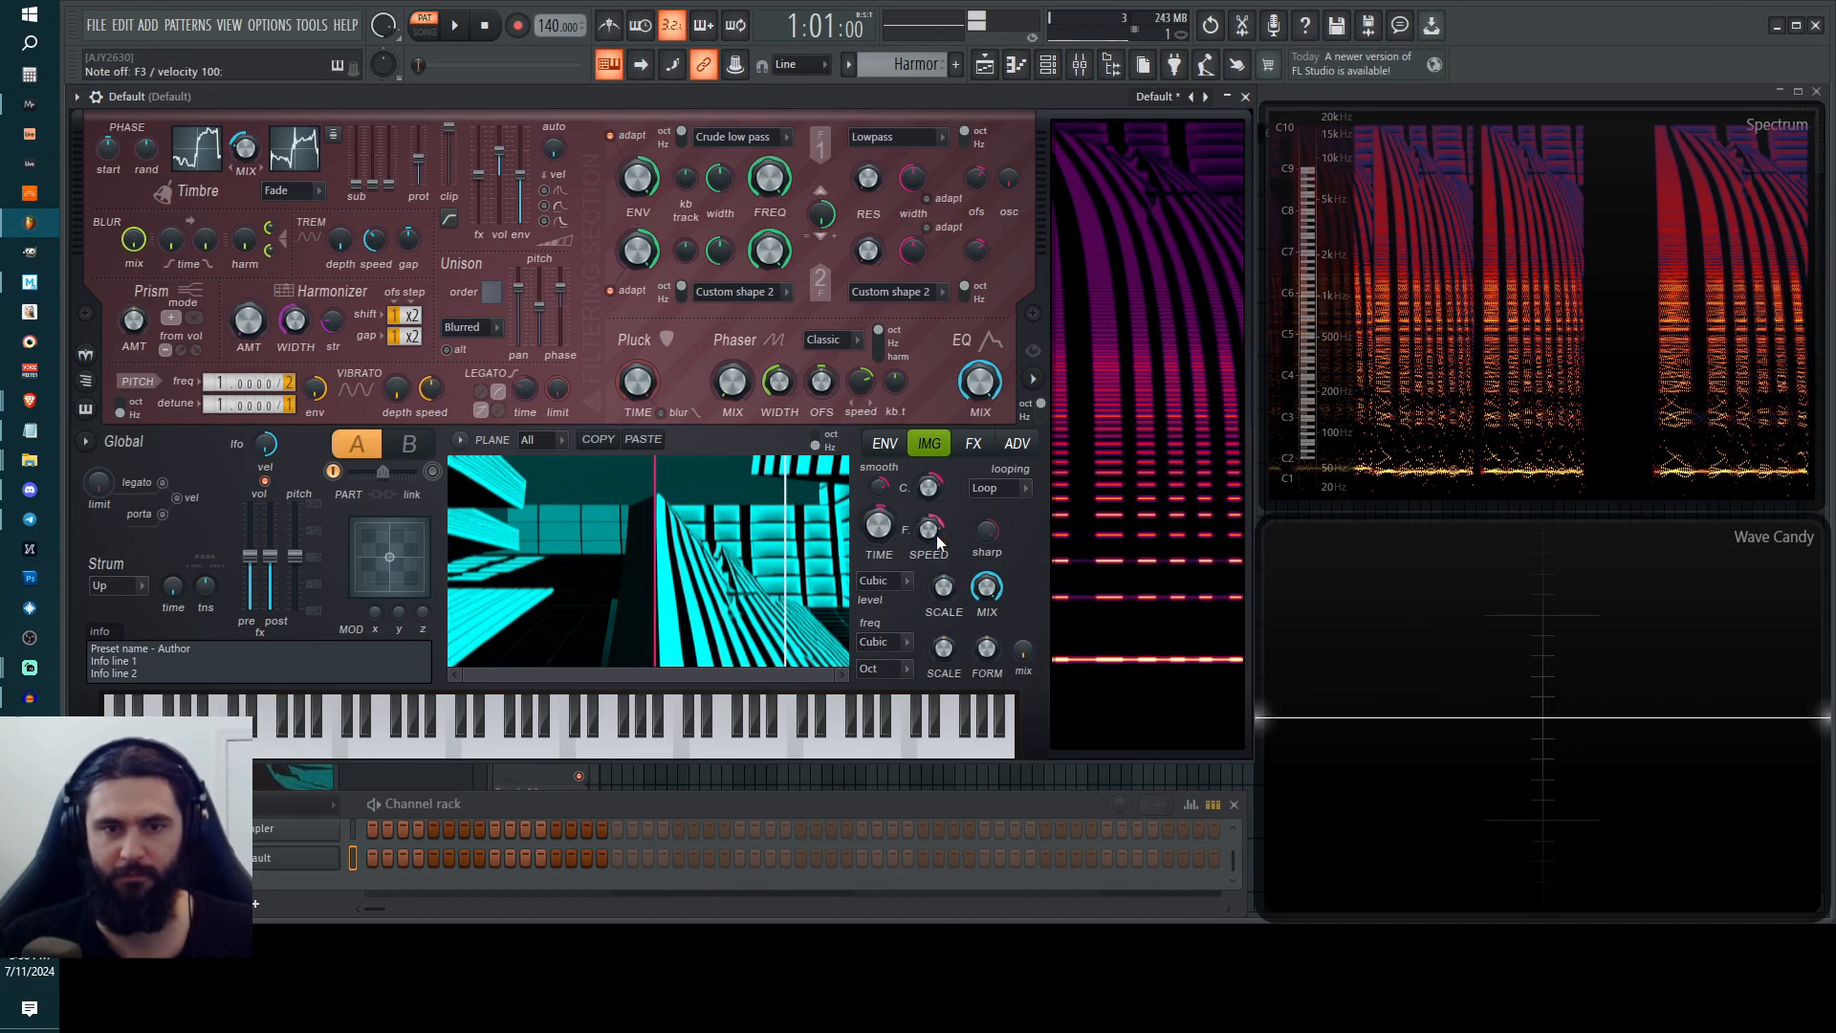
{"action": "key", "text": "v"}
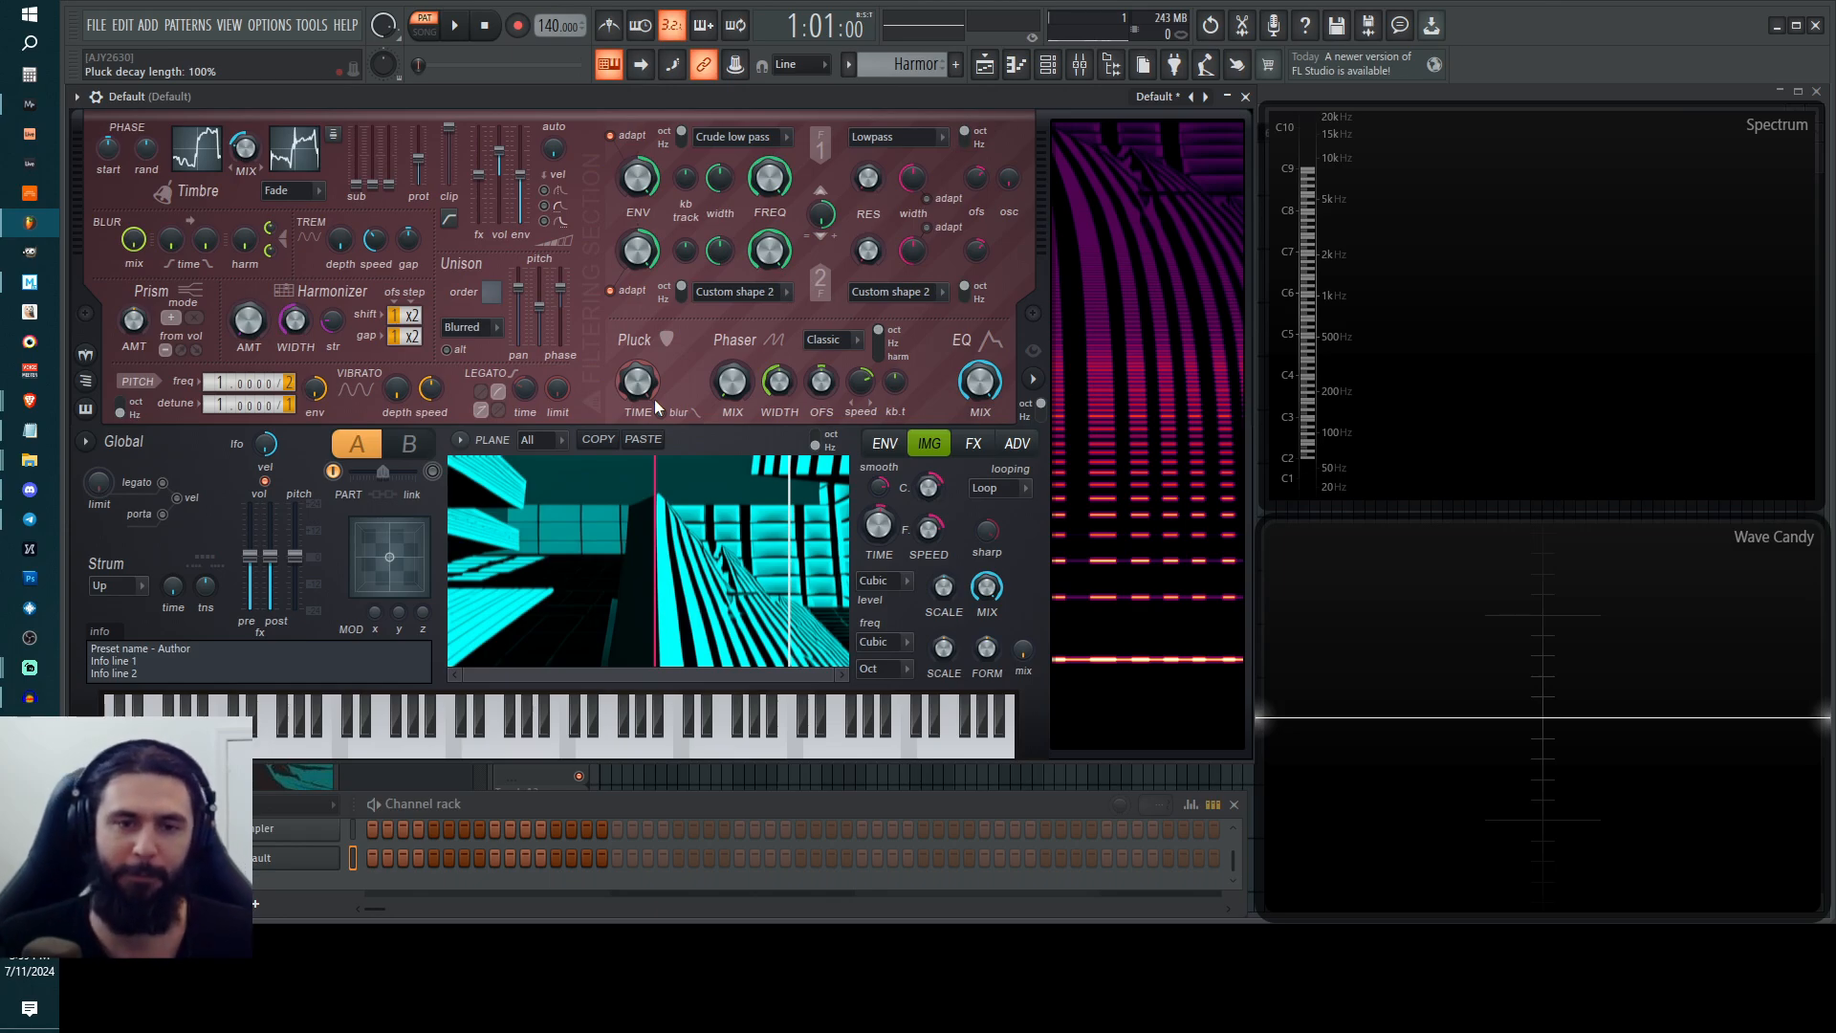
Load Edison into effect slot 3 of the Default mixer track.
{"action": "left_click", "coordinate": [1080, 67]}
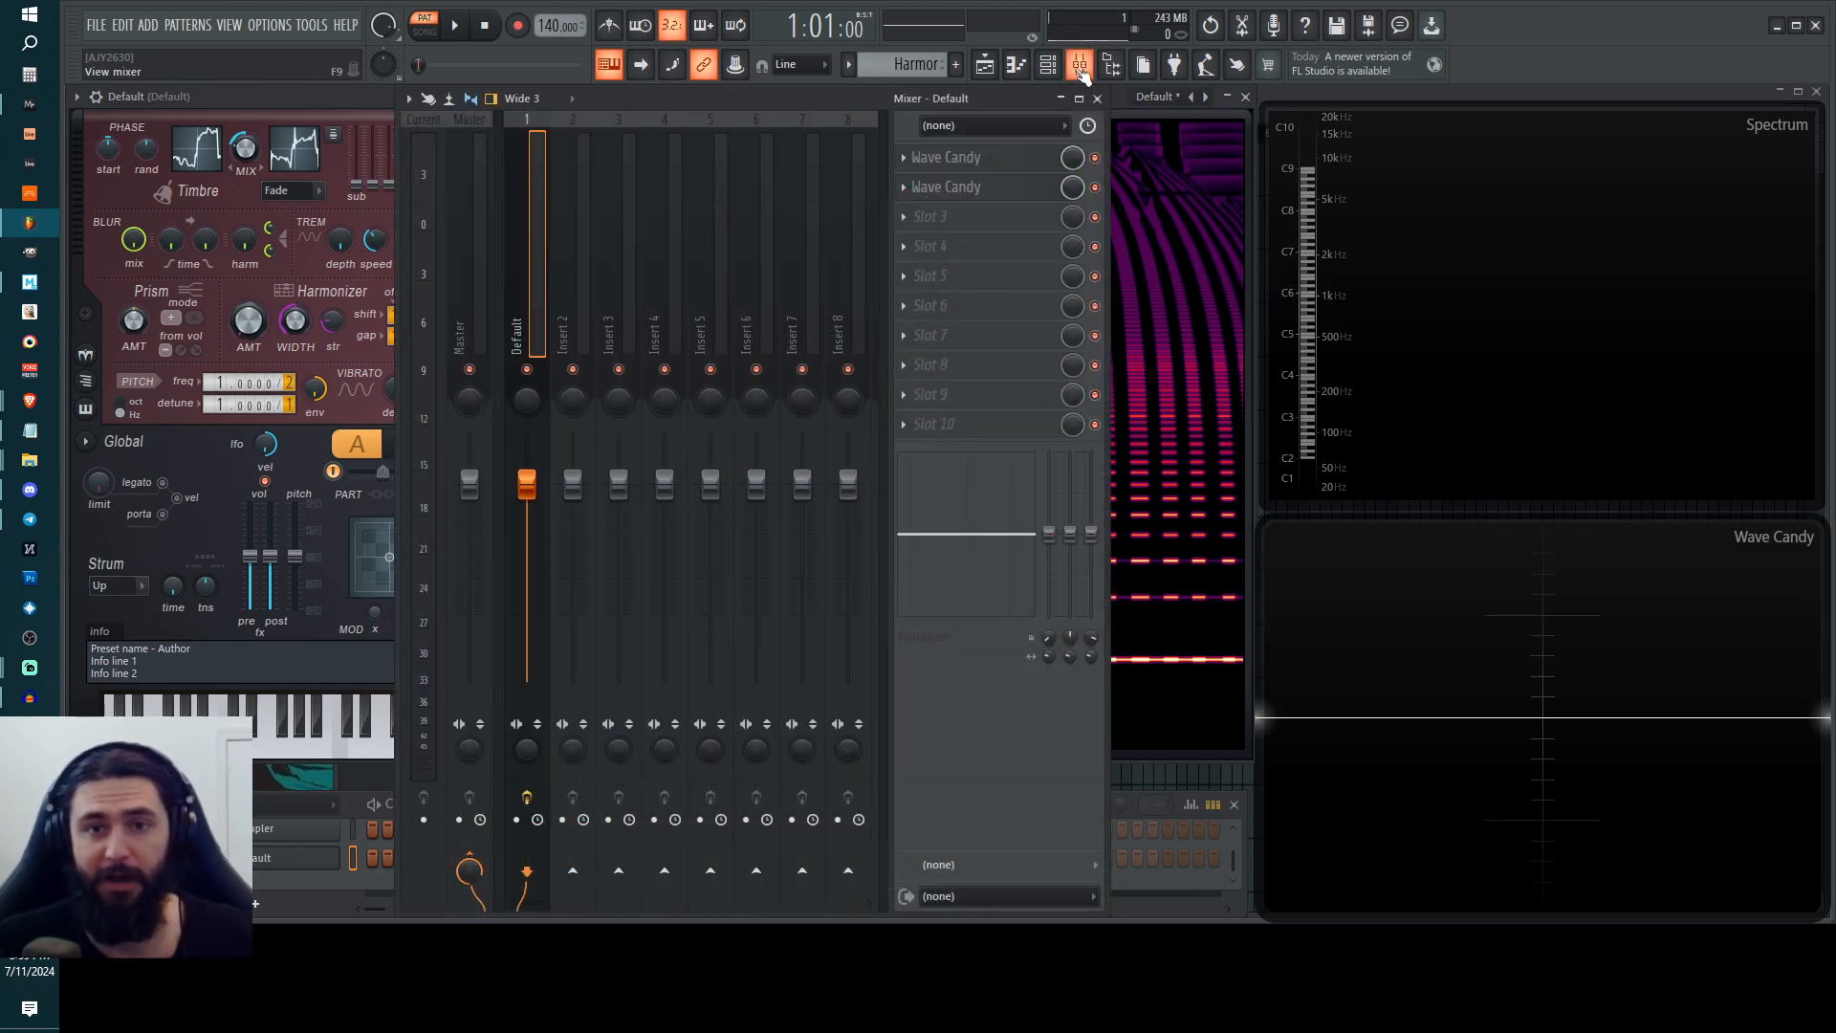
{"action": "left_click", "coordinate": [964, 220]}
{"action": "left_click", "coordinate": [1208, 246]}
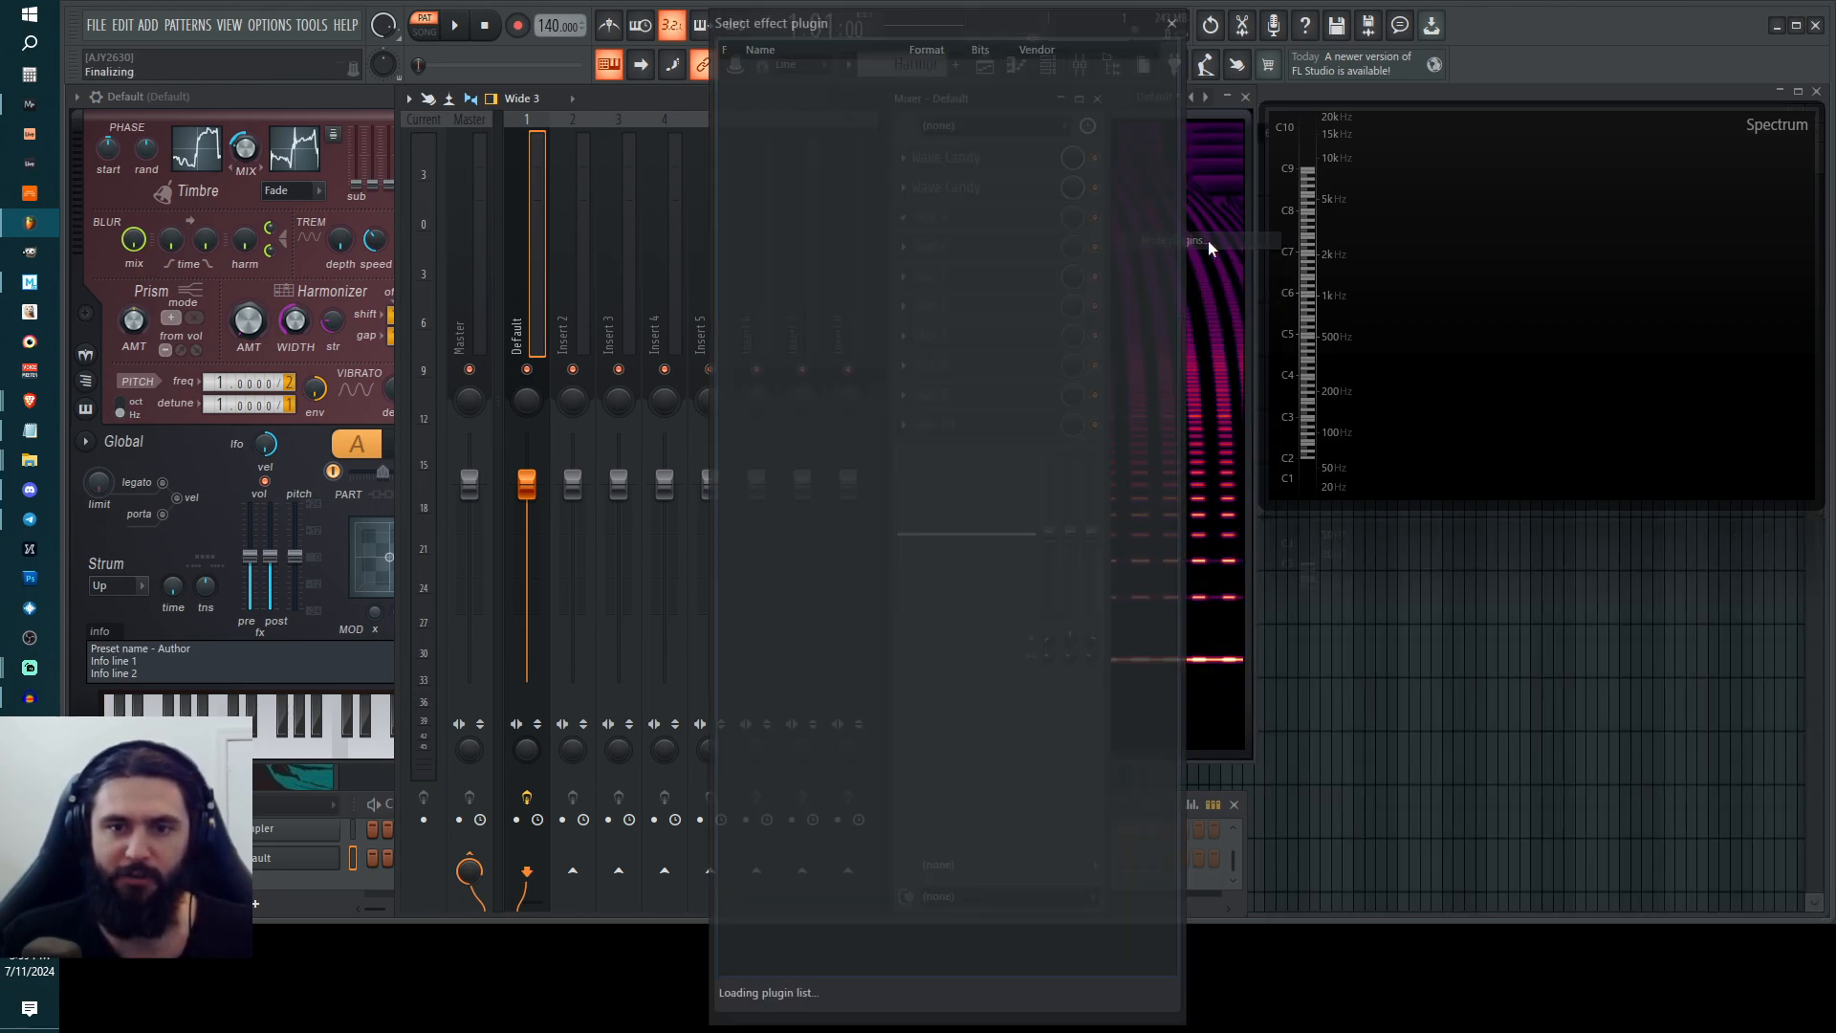
{"action": "type", "text": "edisi"}
{"action": "key", "text": "BackSpace"}
{"action": "double_click", "coordinate": [865, 142]}
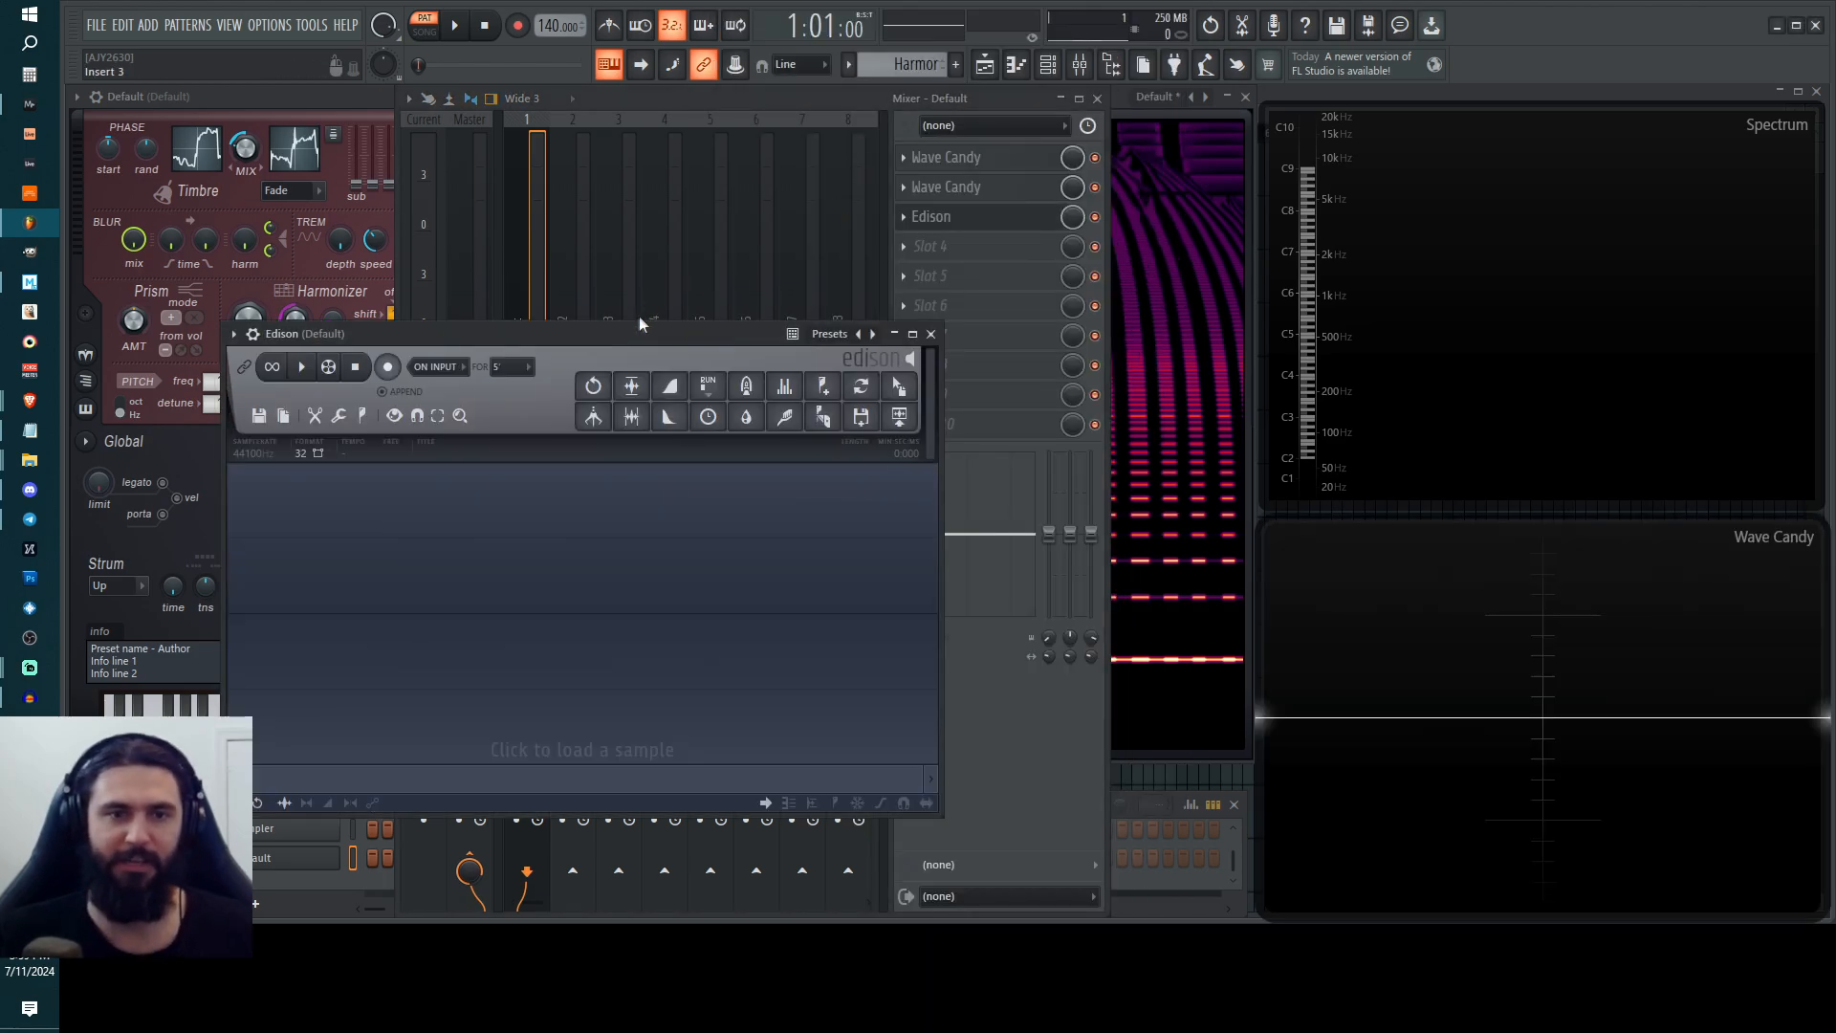
Set Edison to record on Input for ever, then close its window.
{"action": "left_click_drag", "start_coordinate": [640, 327], "coordinate": [765, 323]}
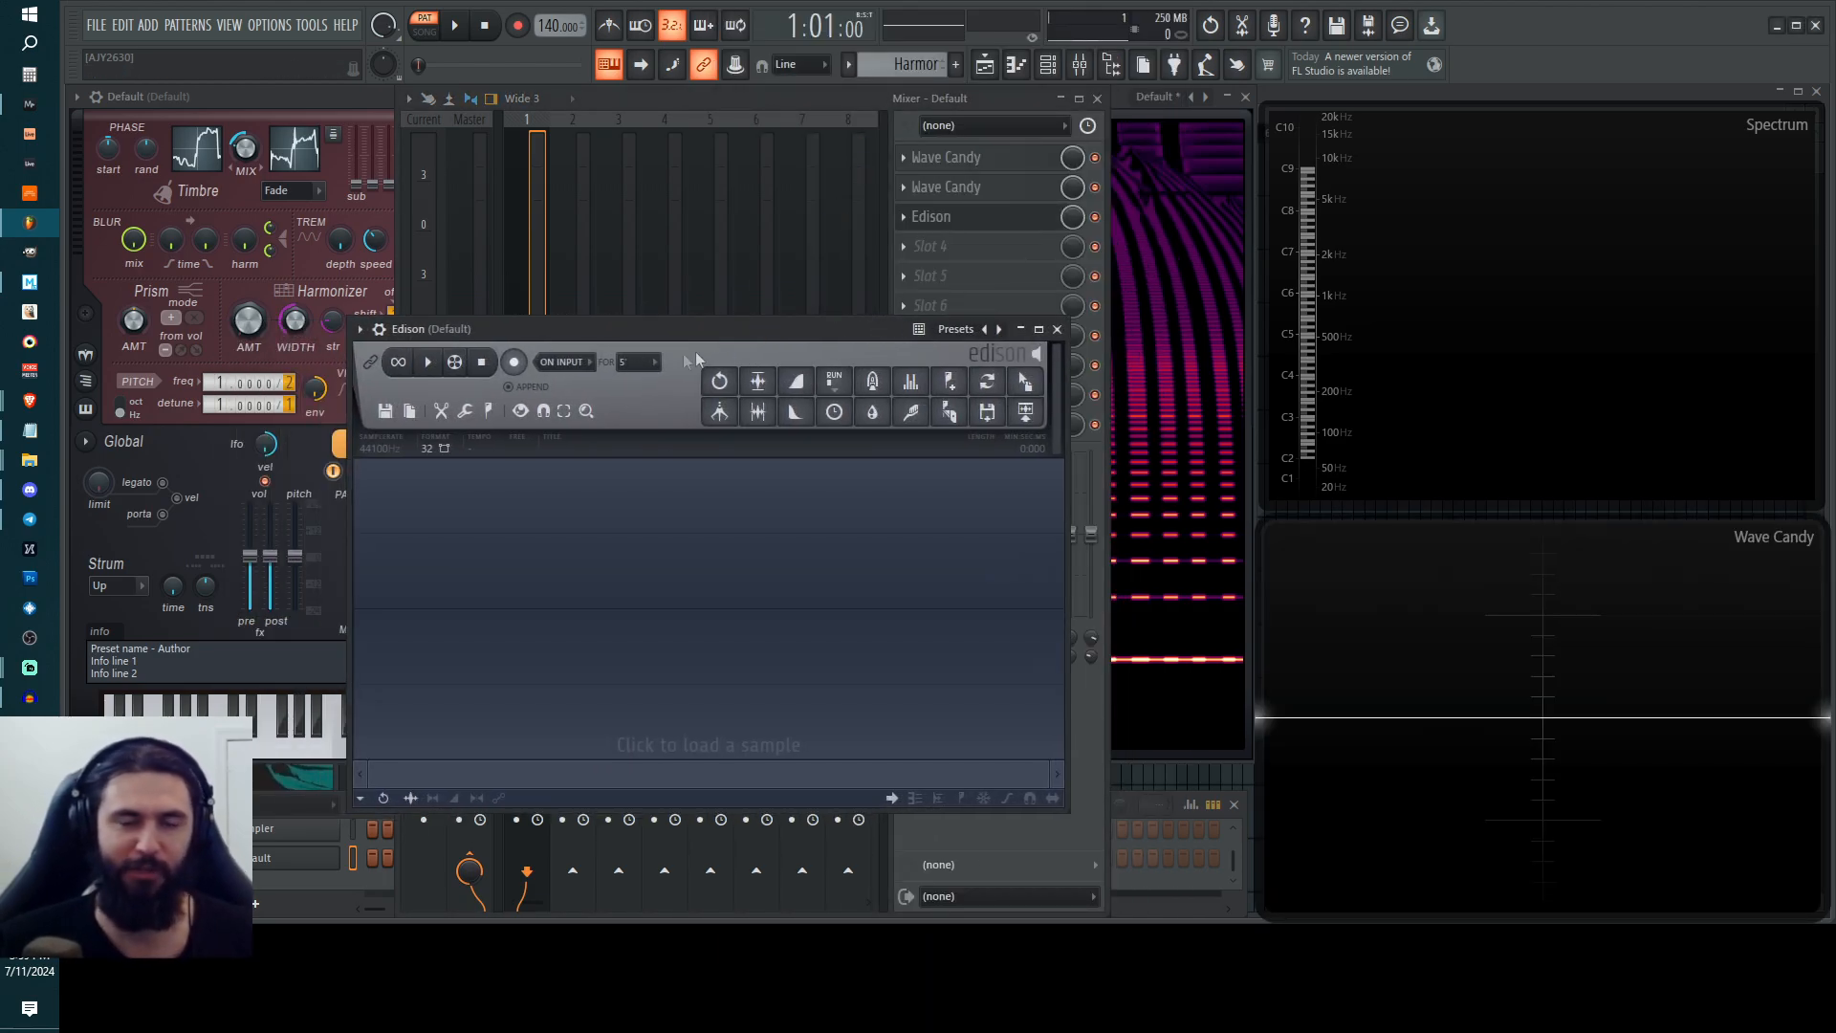
{"action": "left_click", "coordinate": [635, 362]}
{"action": "left_click", "coordinate": [658, 383]}
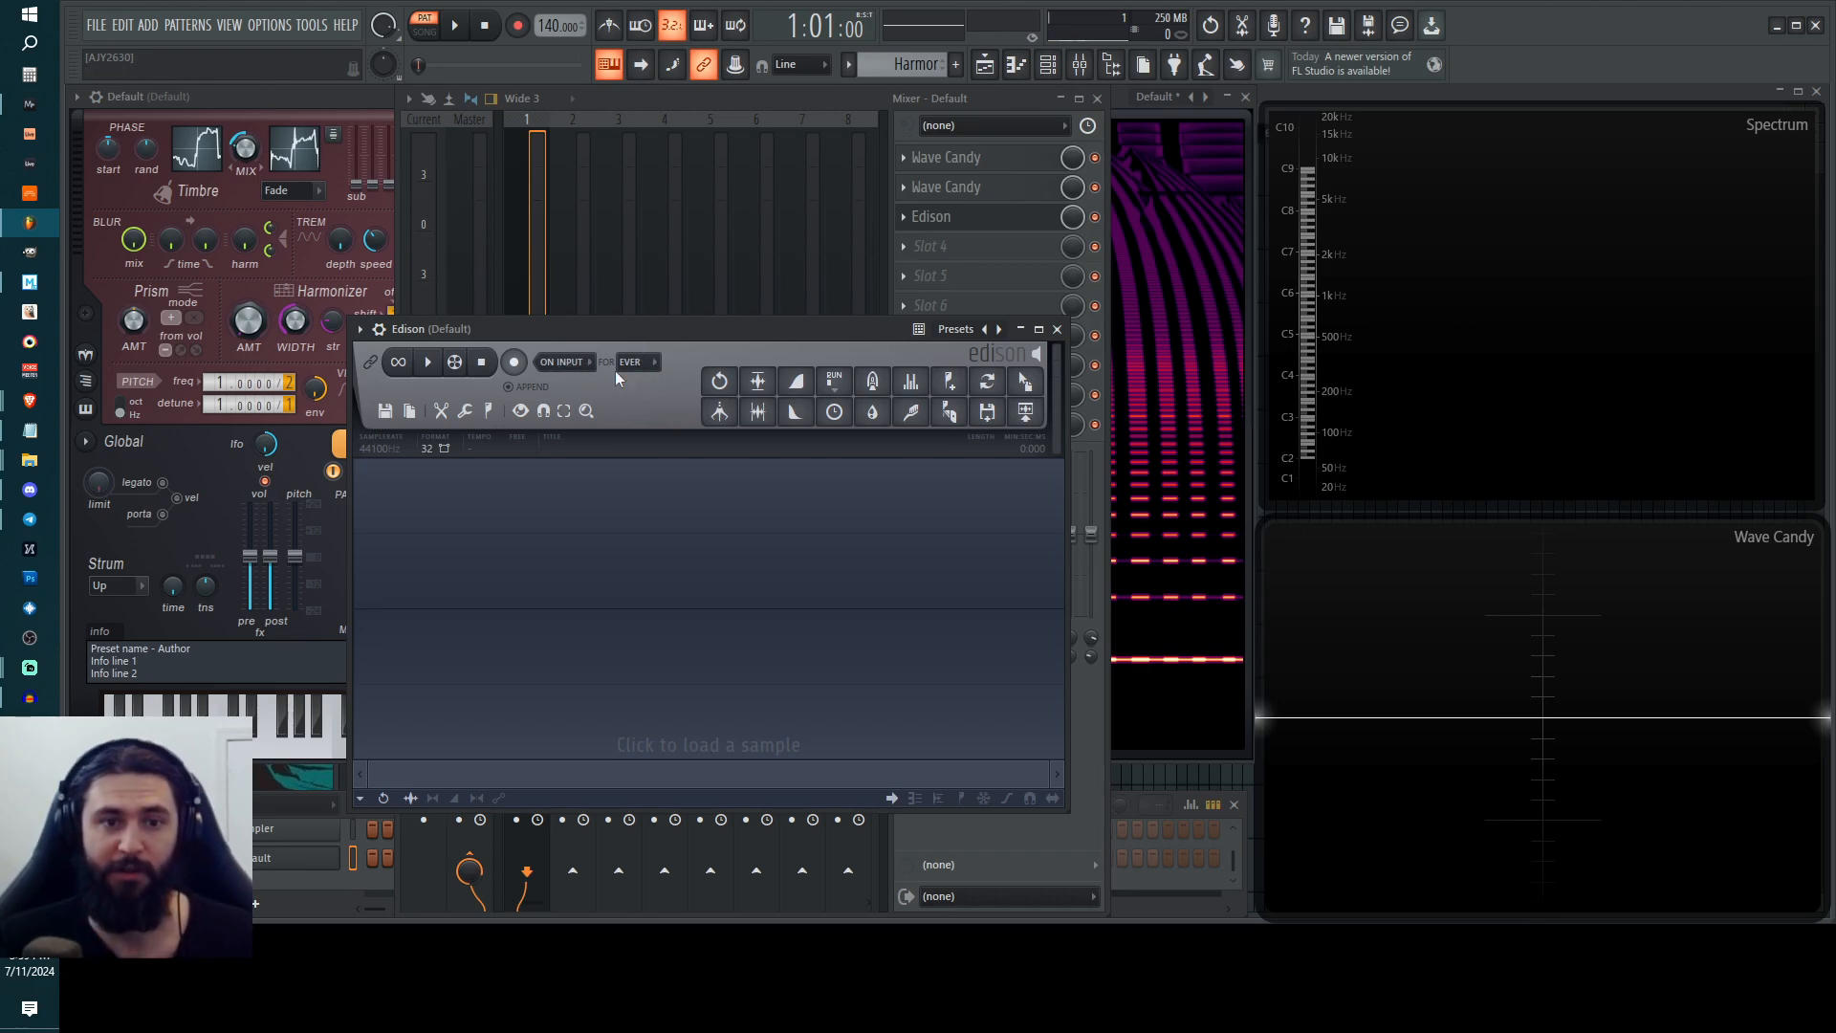
{"action": "left_click", "coordinate": [574, 362]}
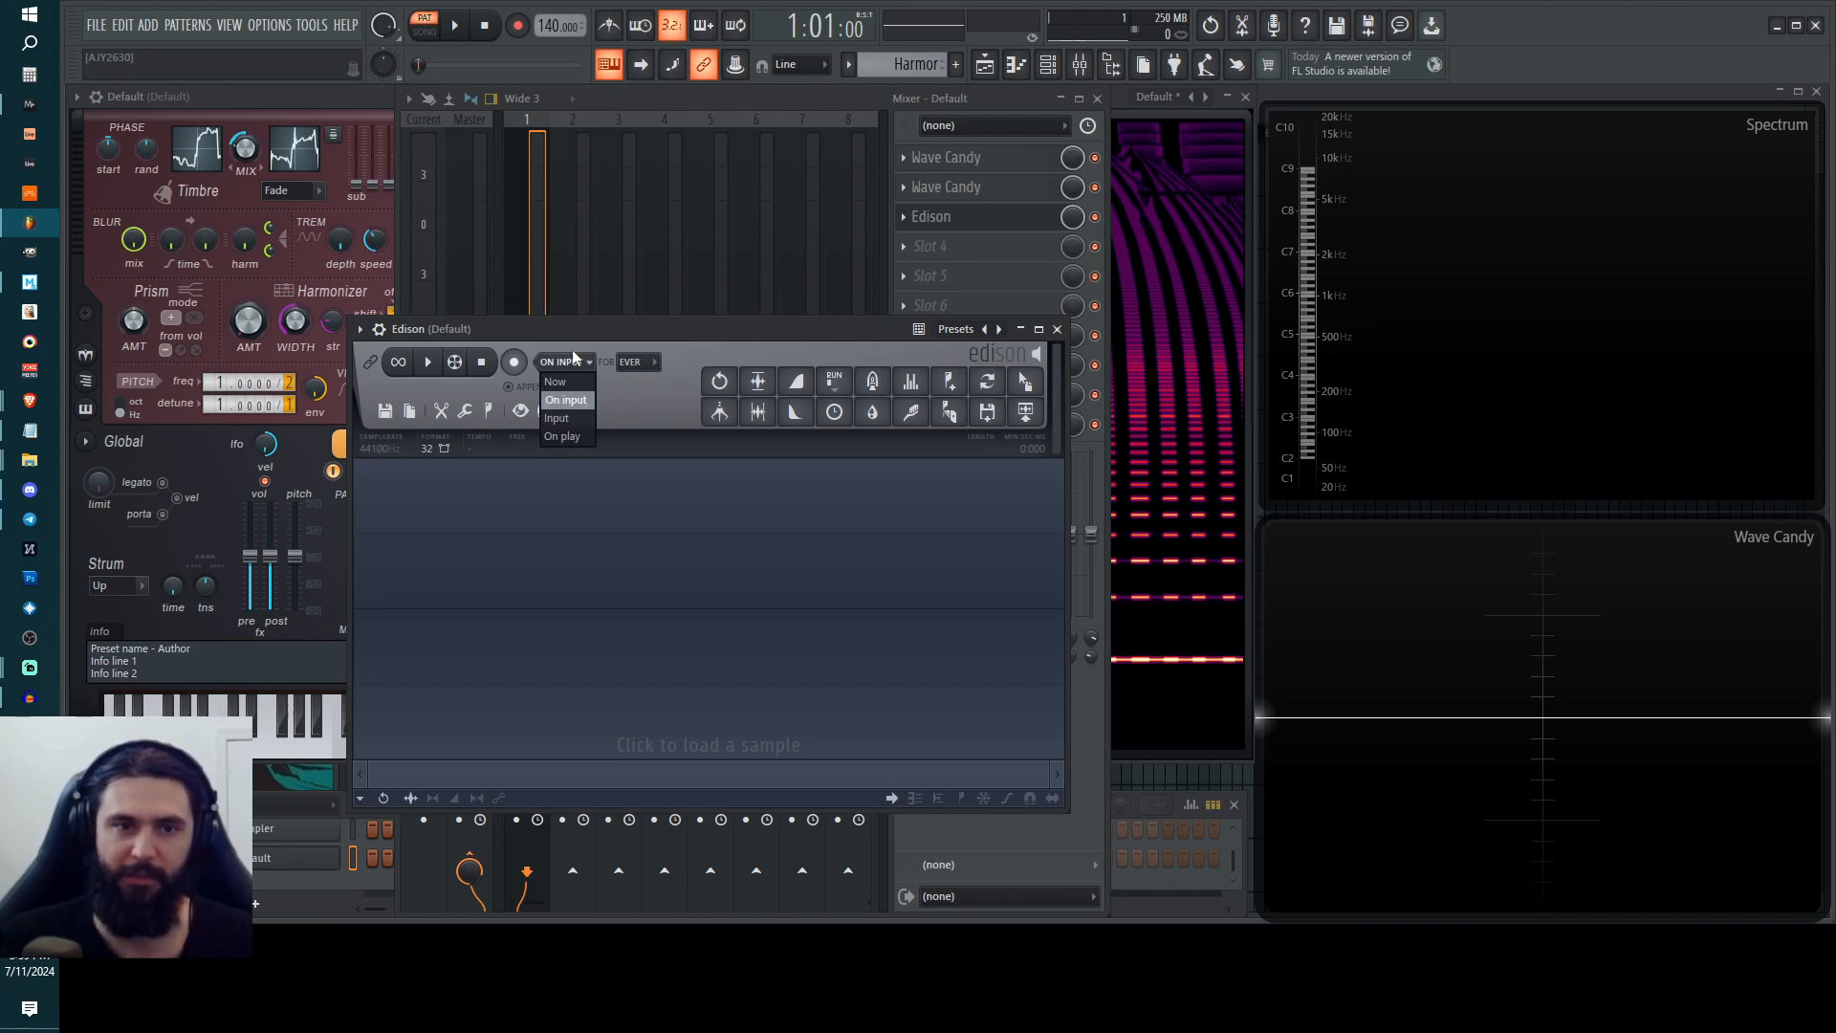
{"action": "left_click", "coordinate": [564, 419]}
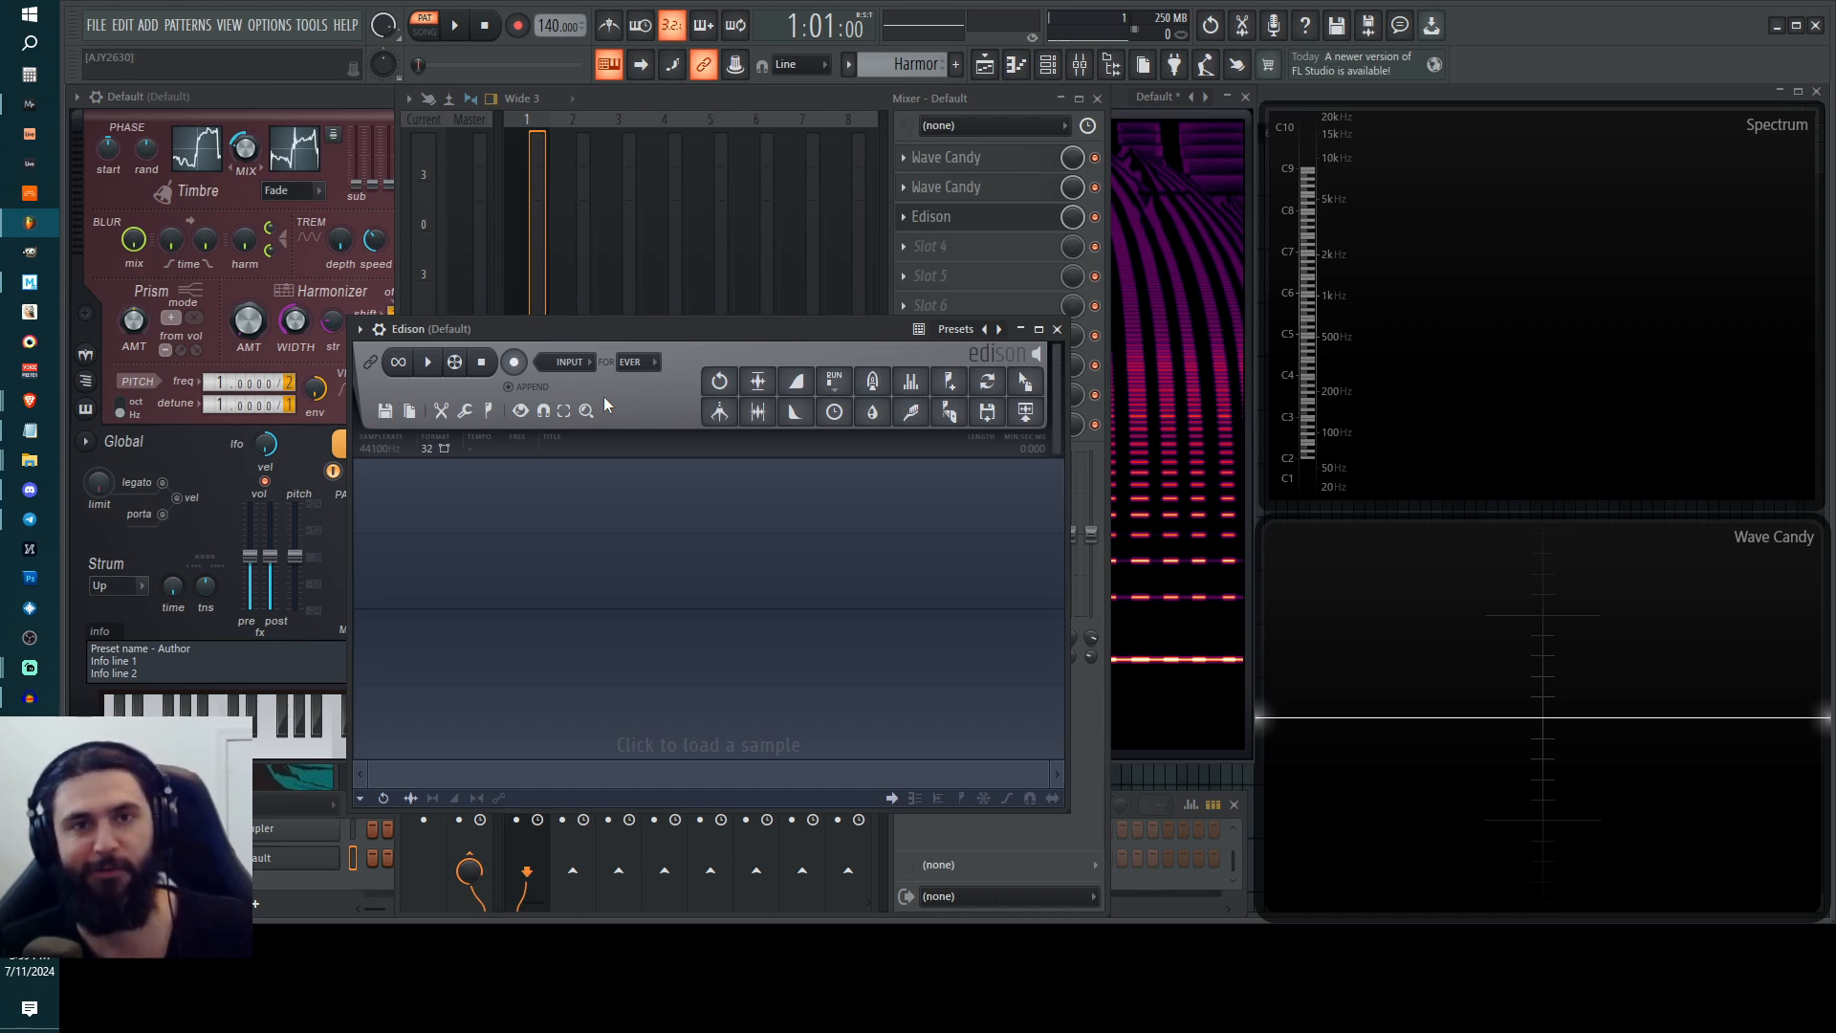
{"action": "left_click", "coordinate": [1058, 330]}
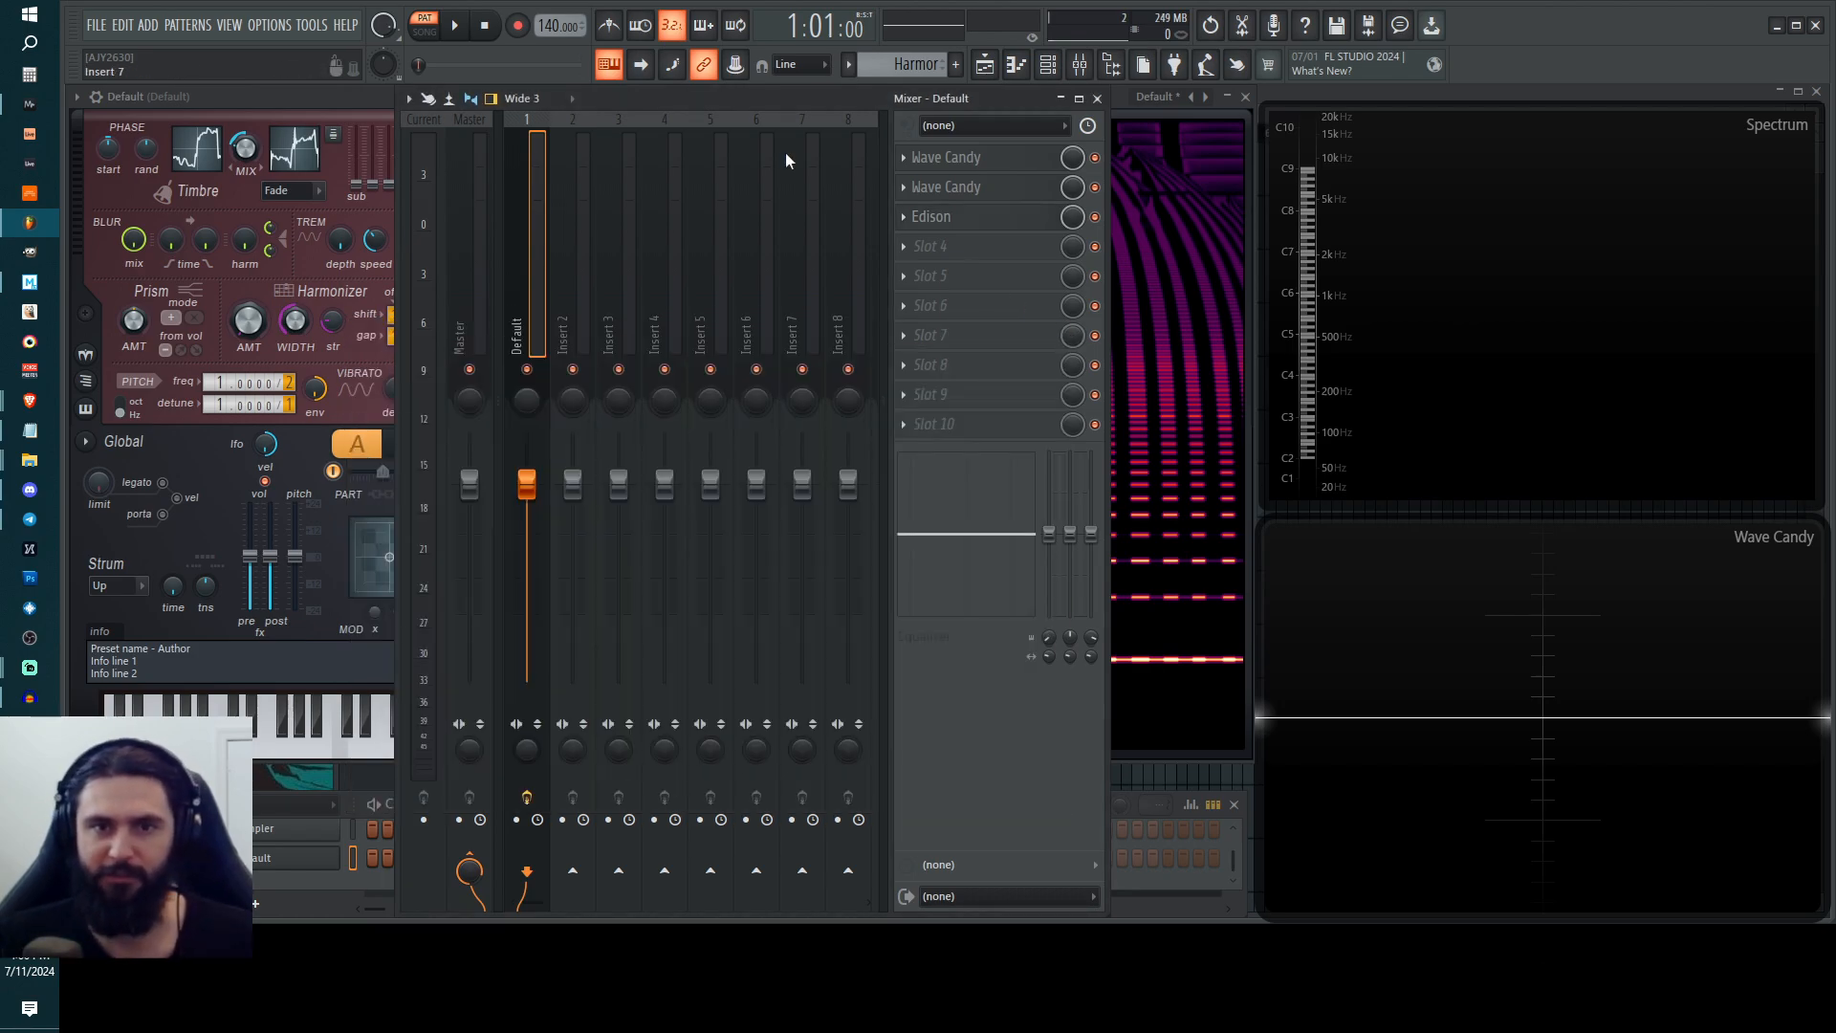
Audition a note in Harmor, then reopen Edison from the mixer track and arm it for recording.
{"action": "left_click", "coordinate": [334, 95]}
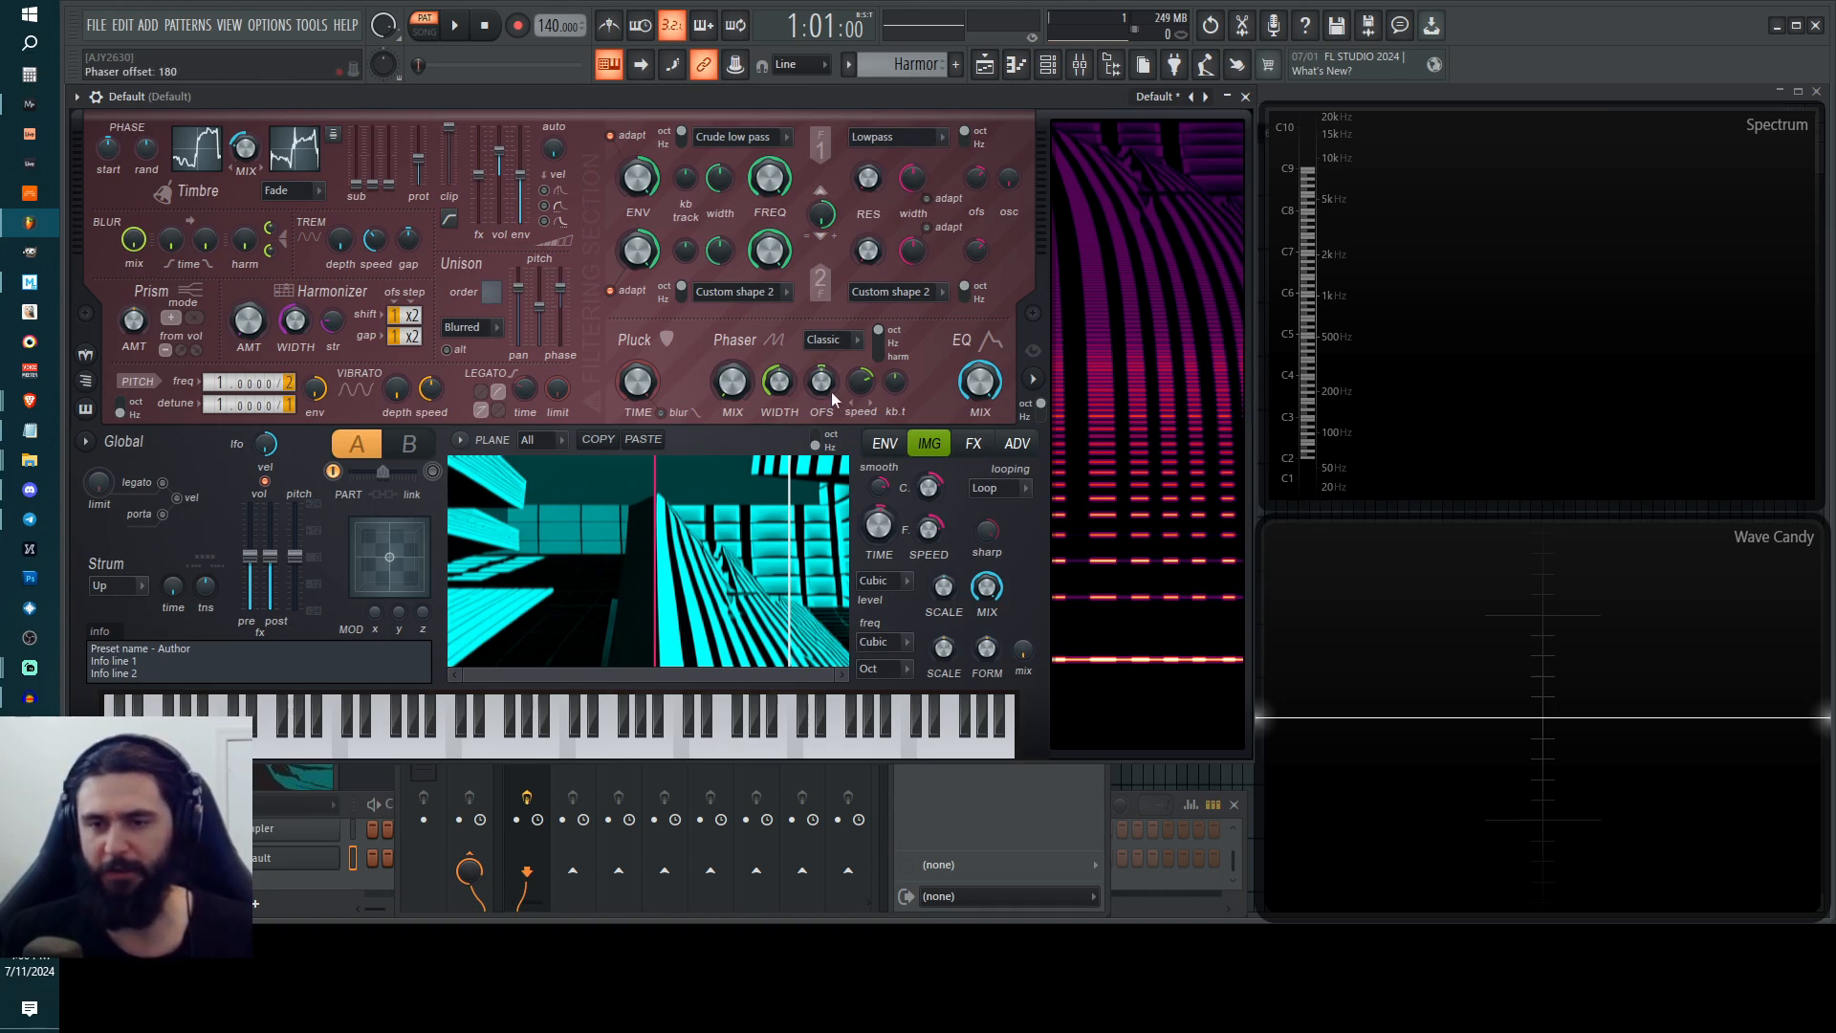
{"action": "key", "text": "v"}
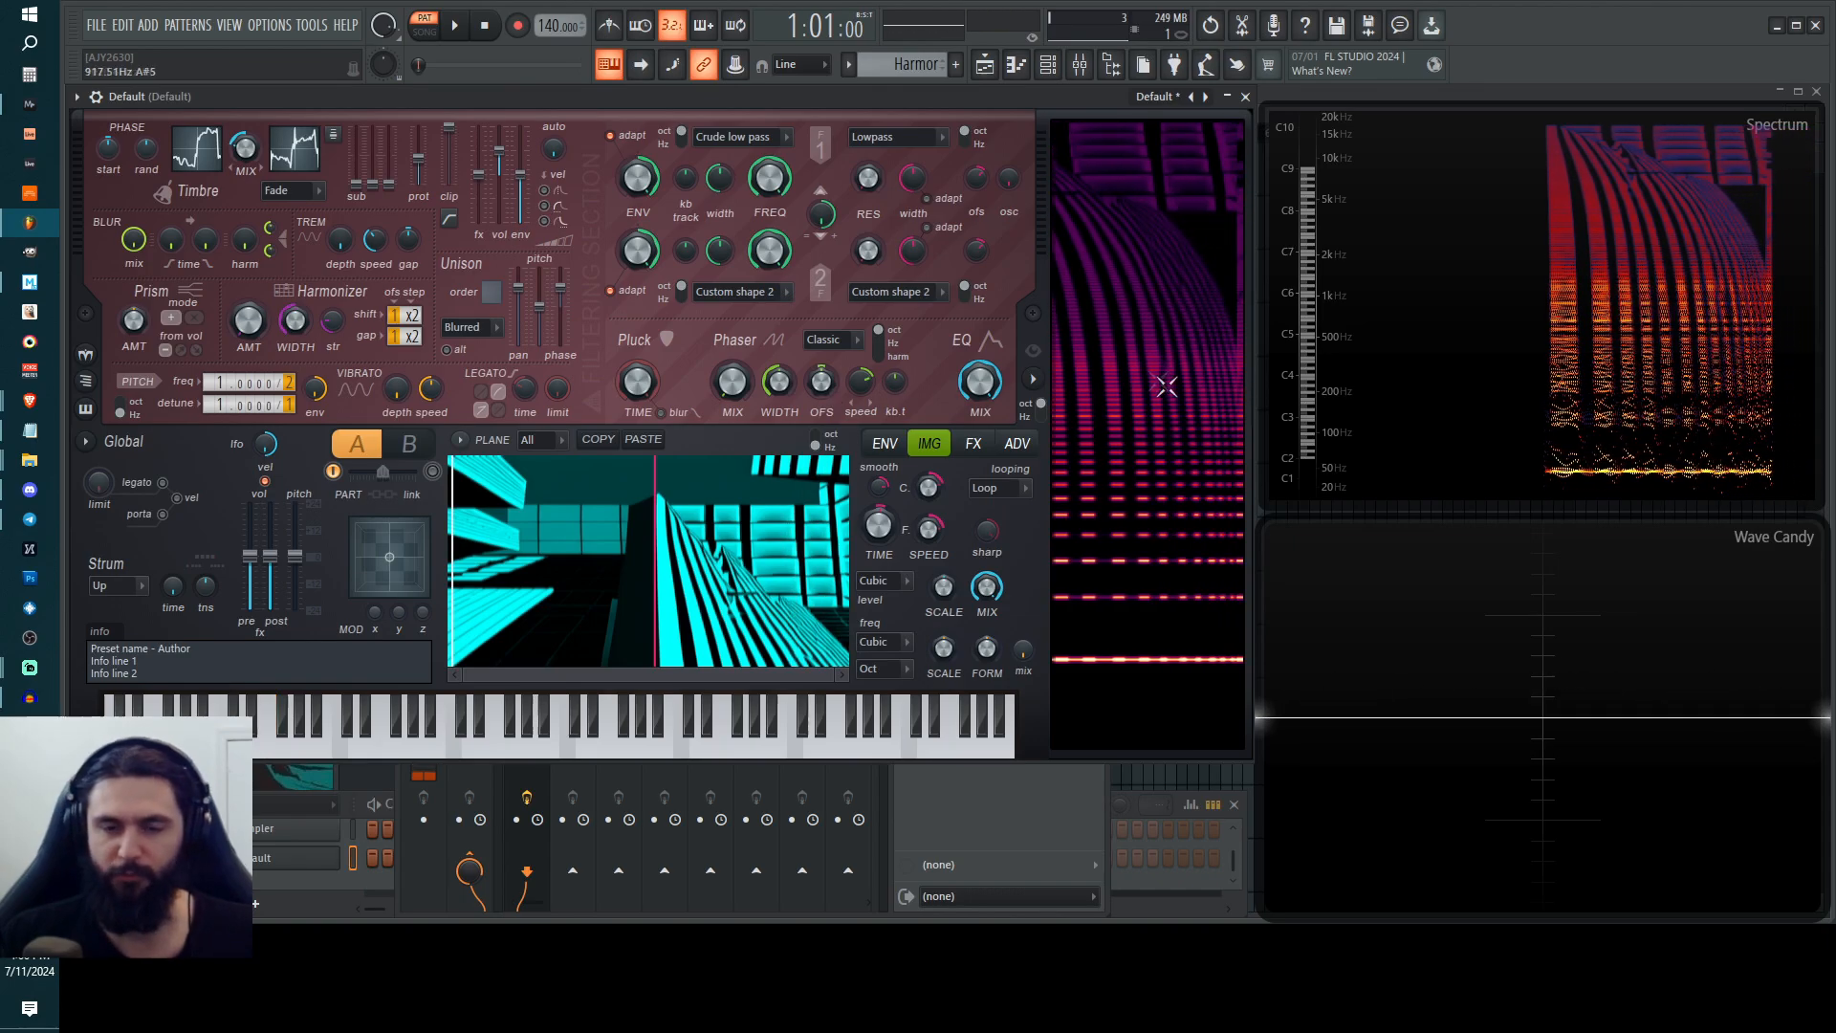
{"action": "left_click", "coordinate": [1015, 826]}
{"action": "left_click", "coordinate": [960, 220]}
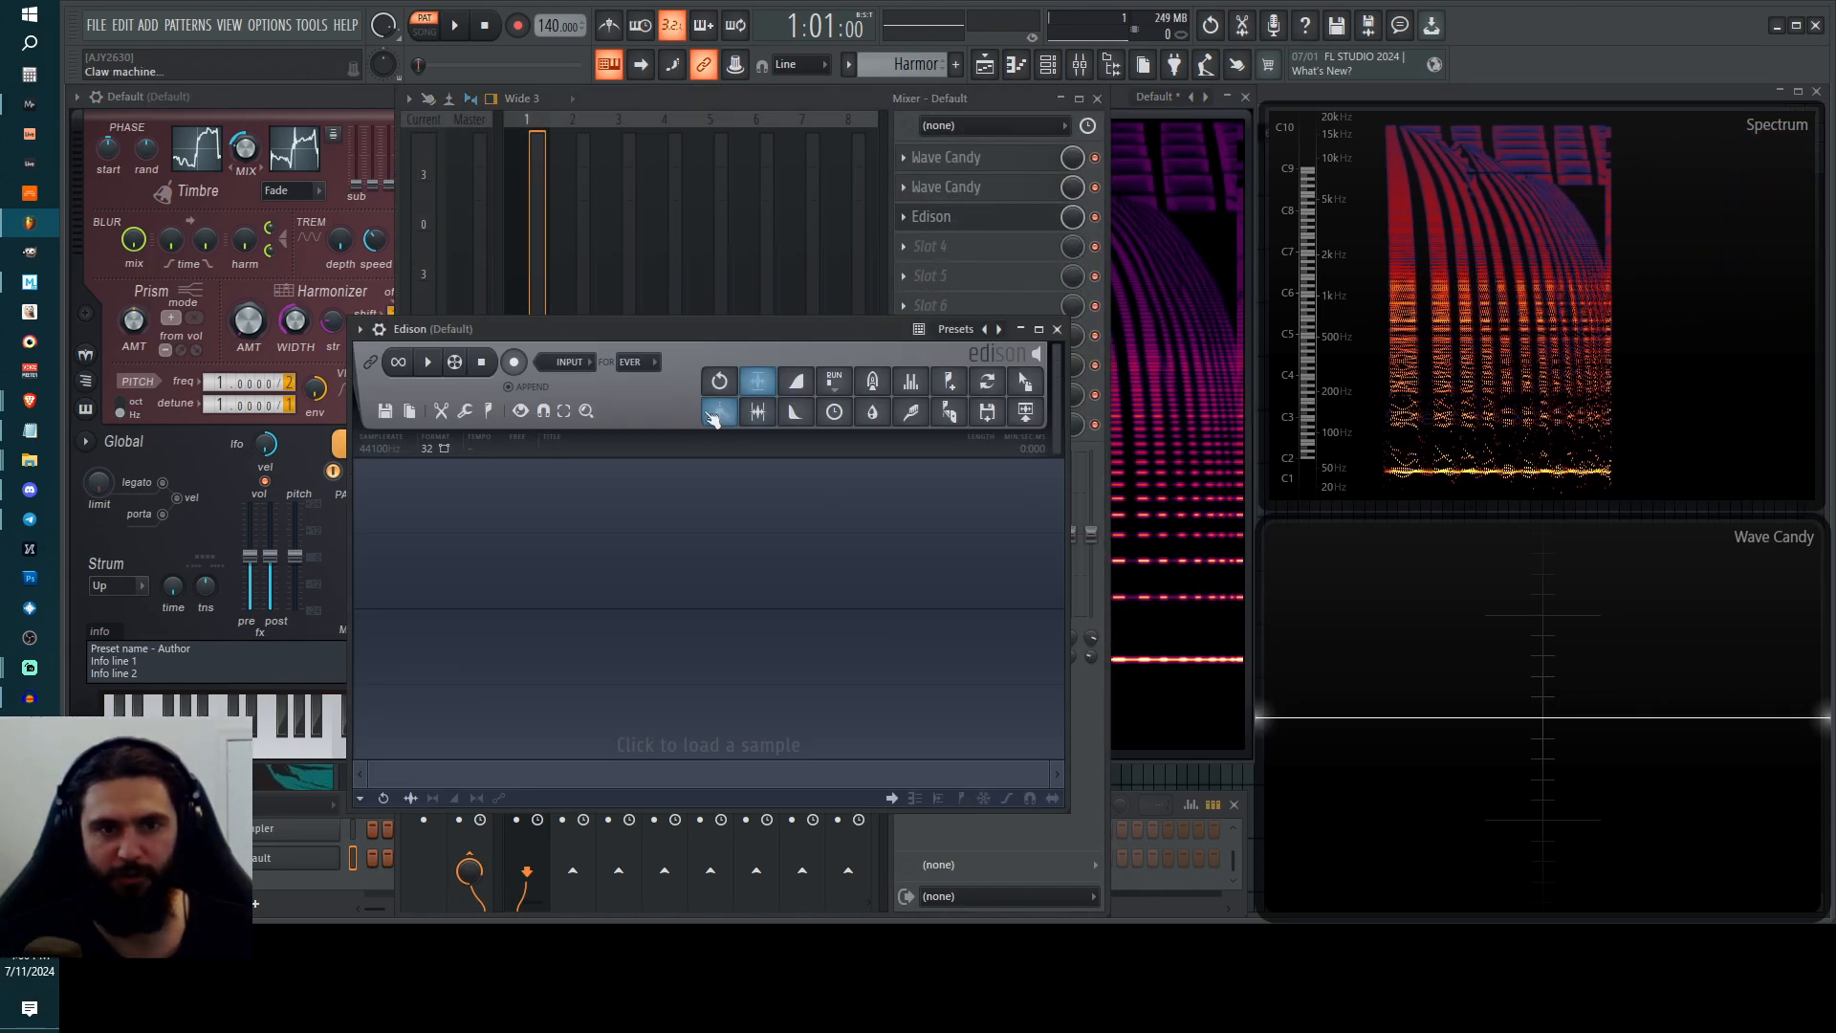
{"action": "left_click", "coordinate": [516, 362]}
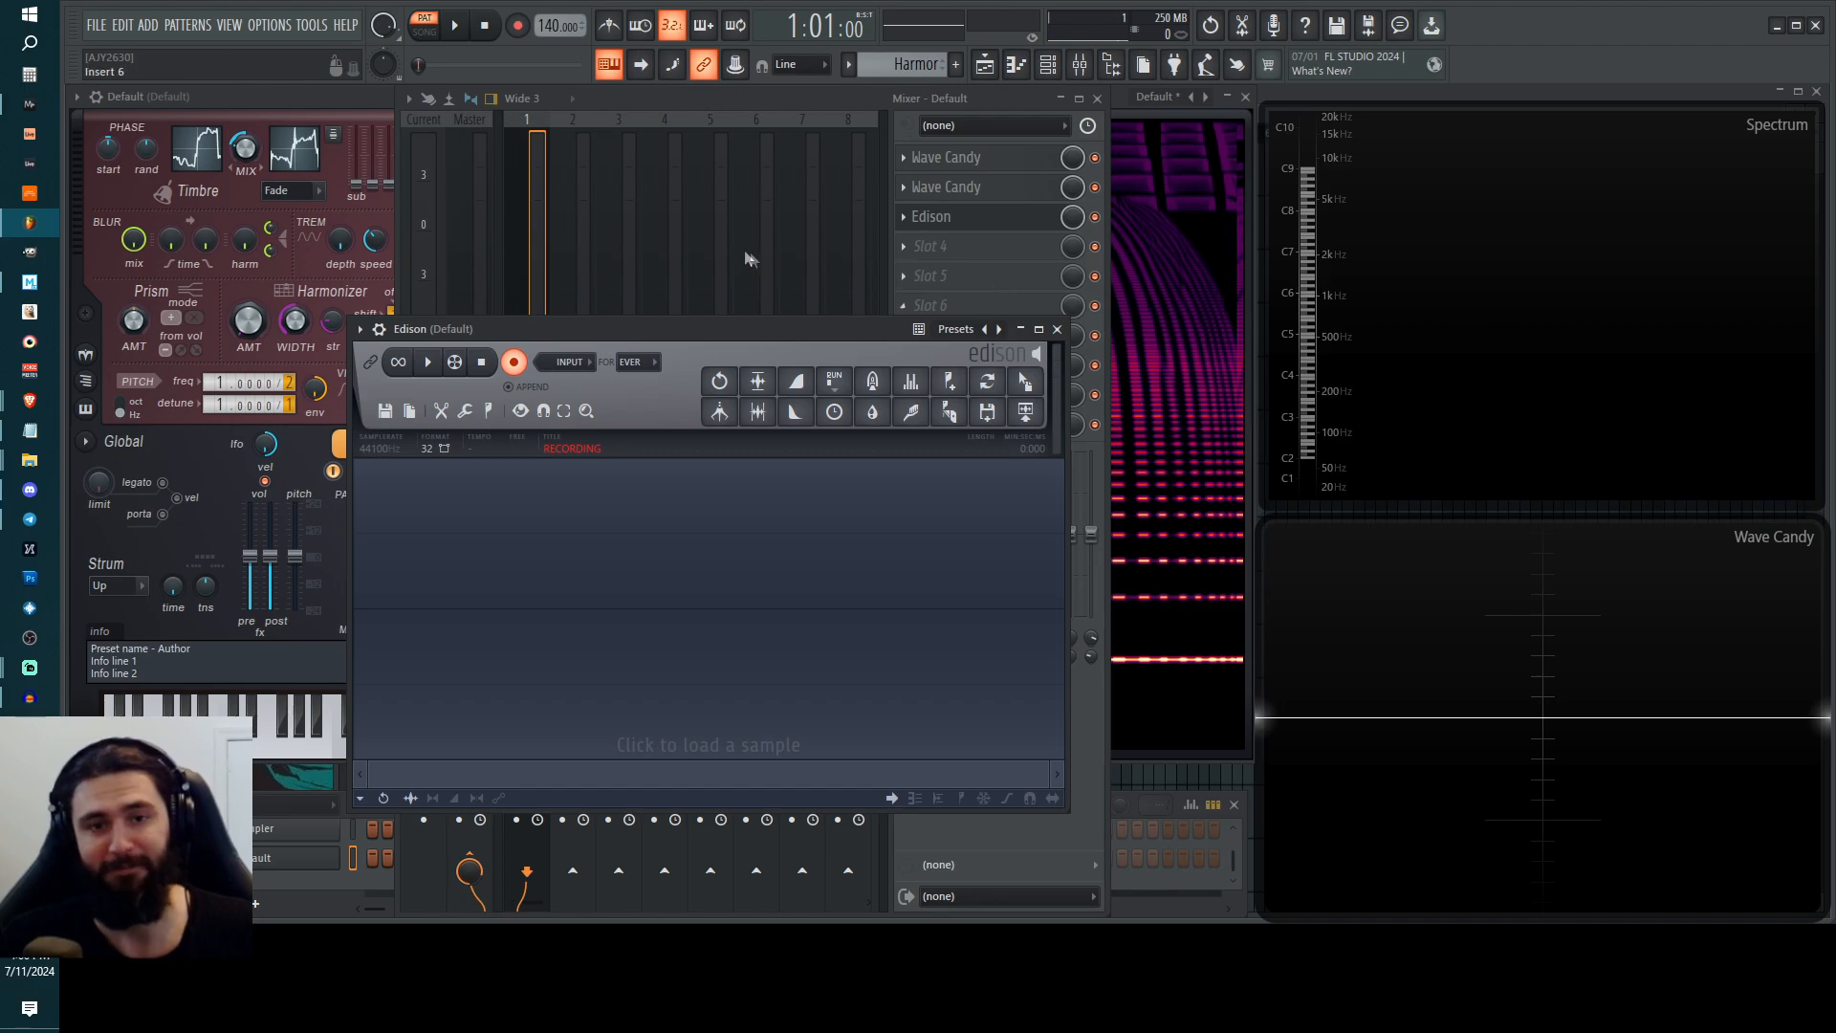
Play notes in Harmor while Edison records, check the captured waveform and return to Harmor.
{"action": "left_click", "coordinate": [341, 107]}
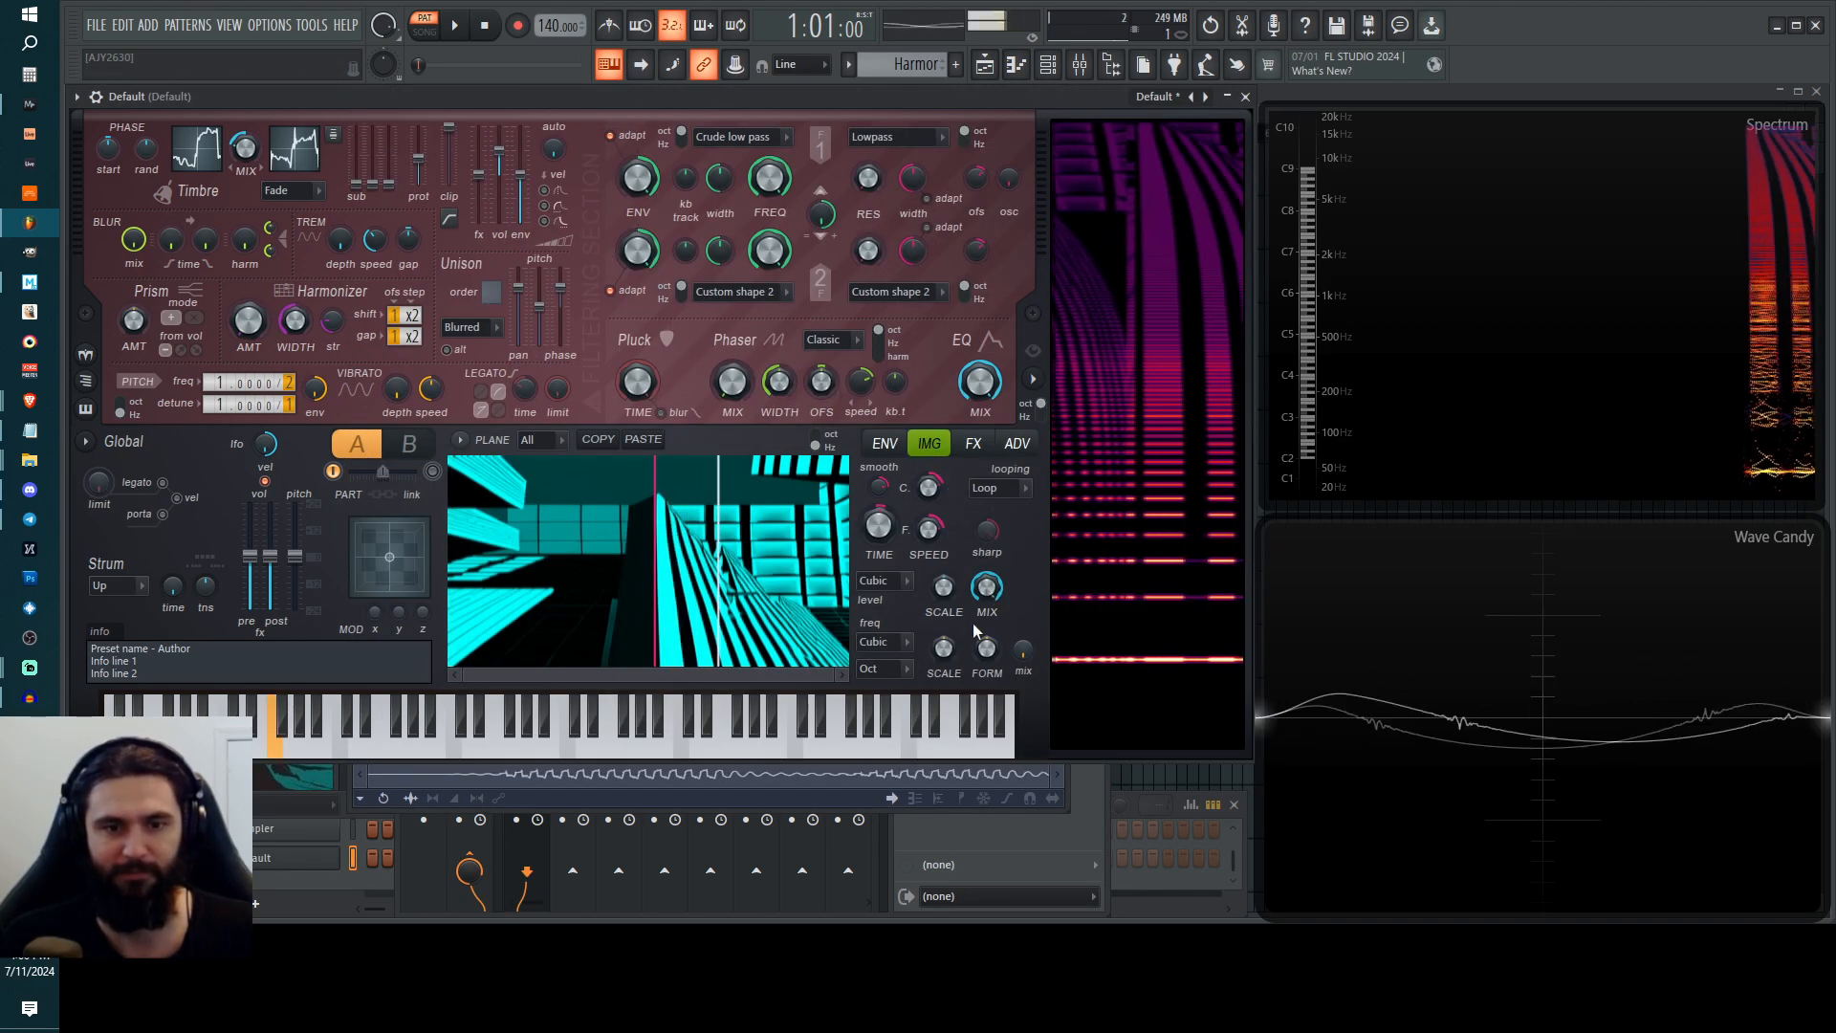
{"action": "left_click", "coordinate": [737, 802]}
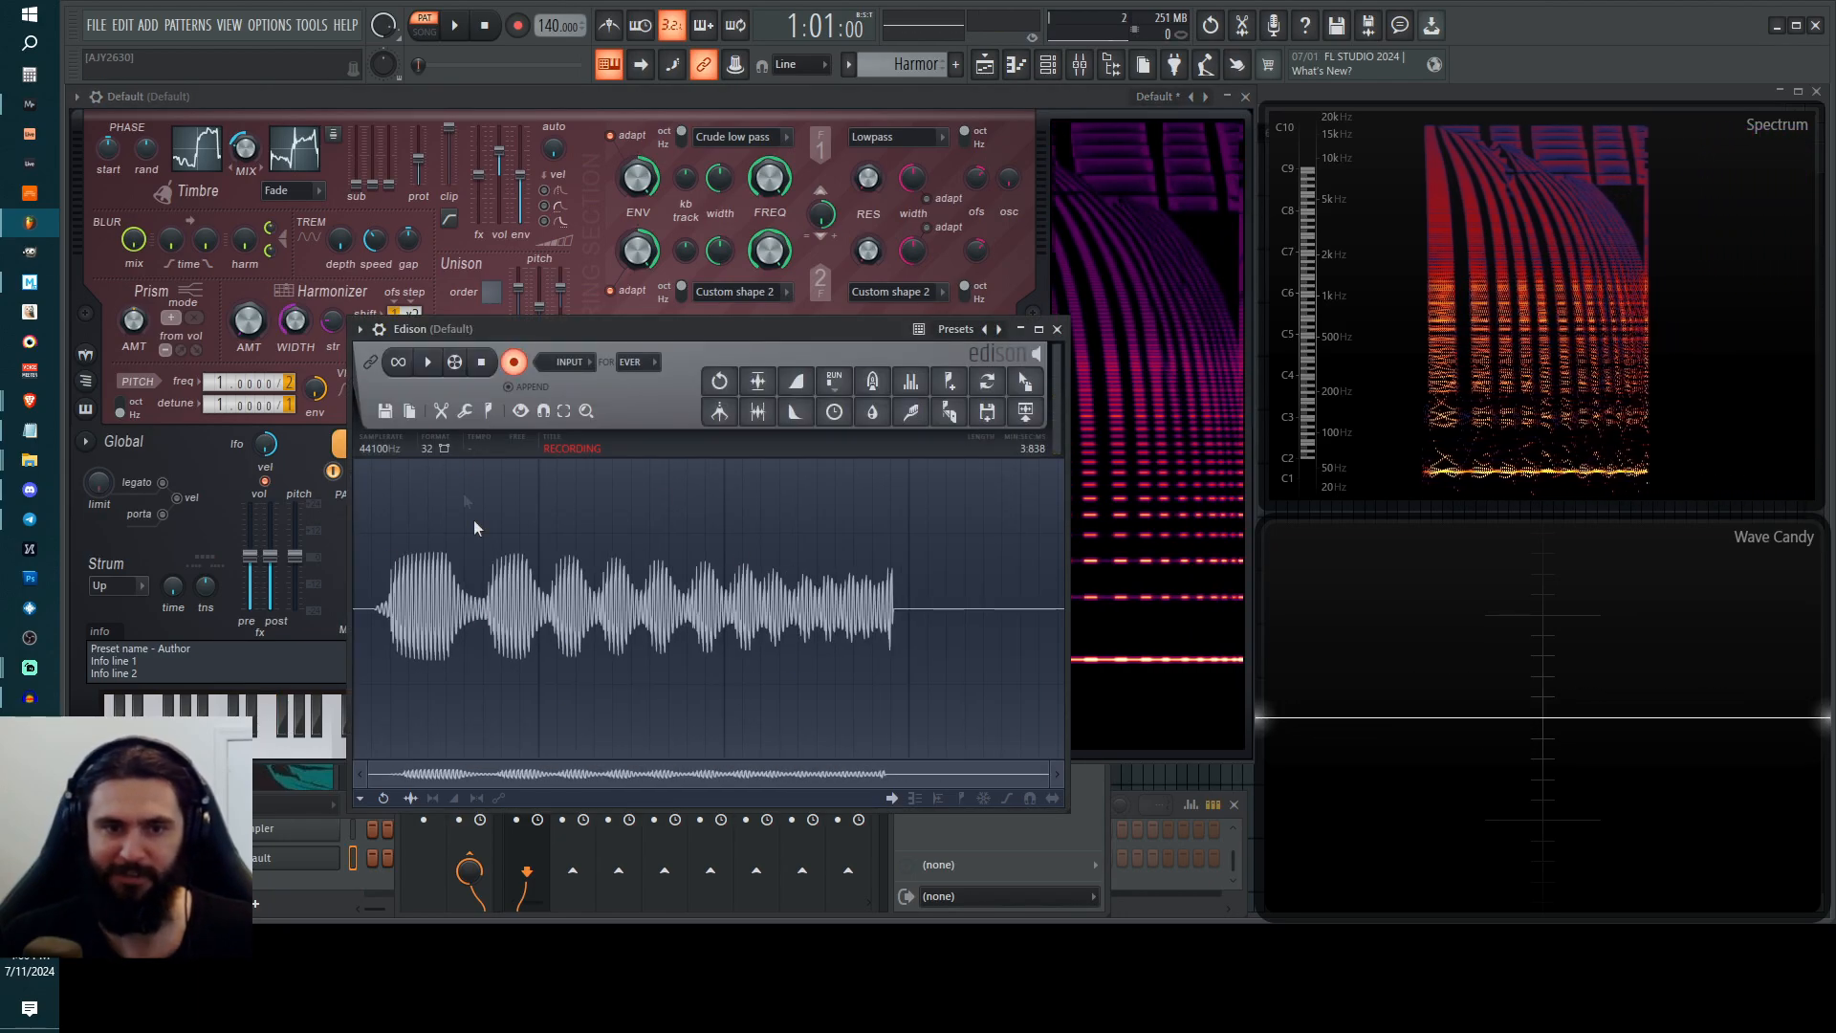
{"action": "left_click", "coordinate": [600, 105]}
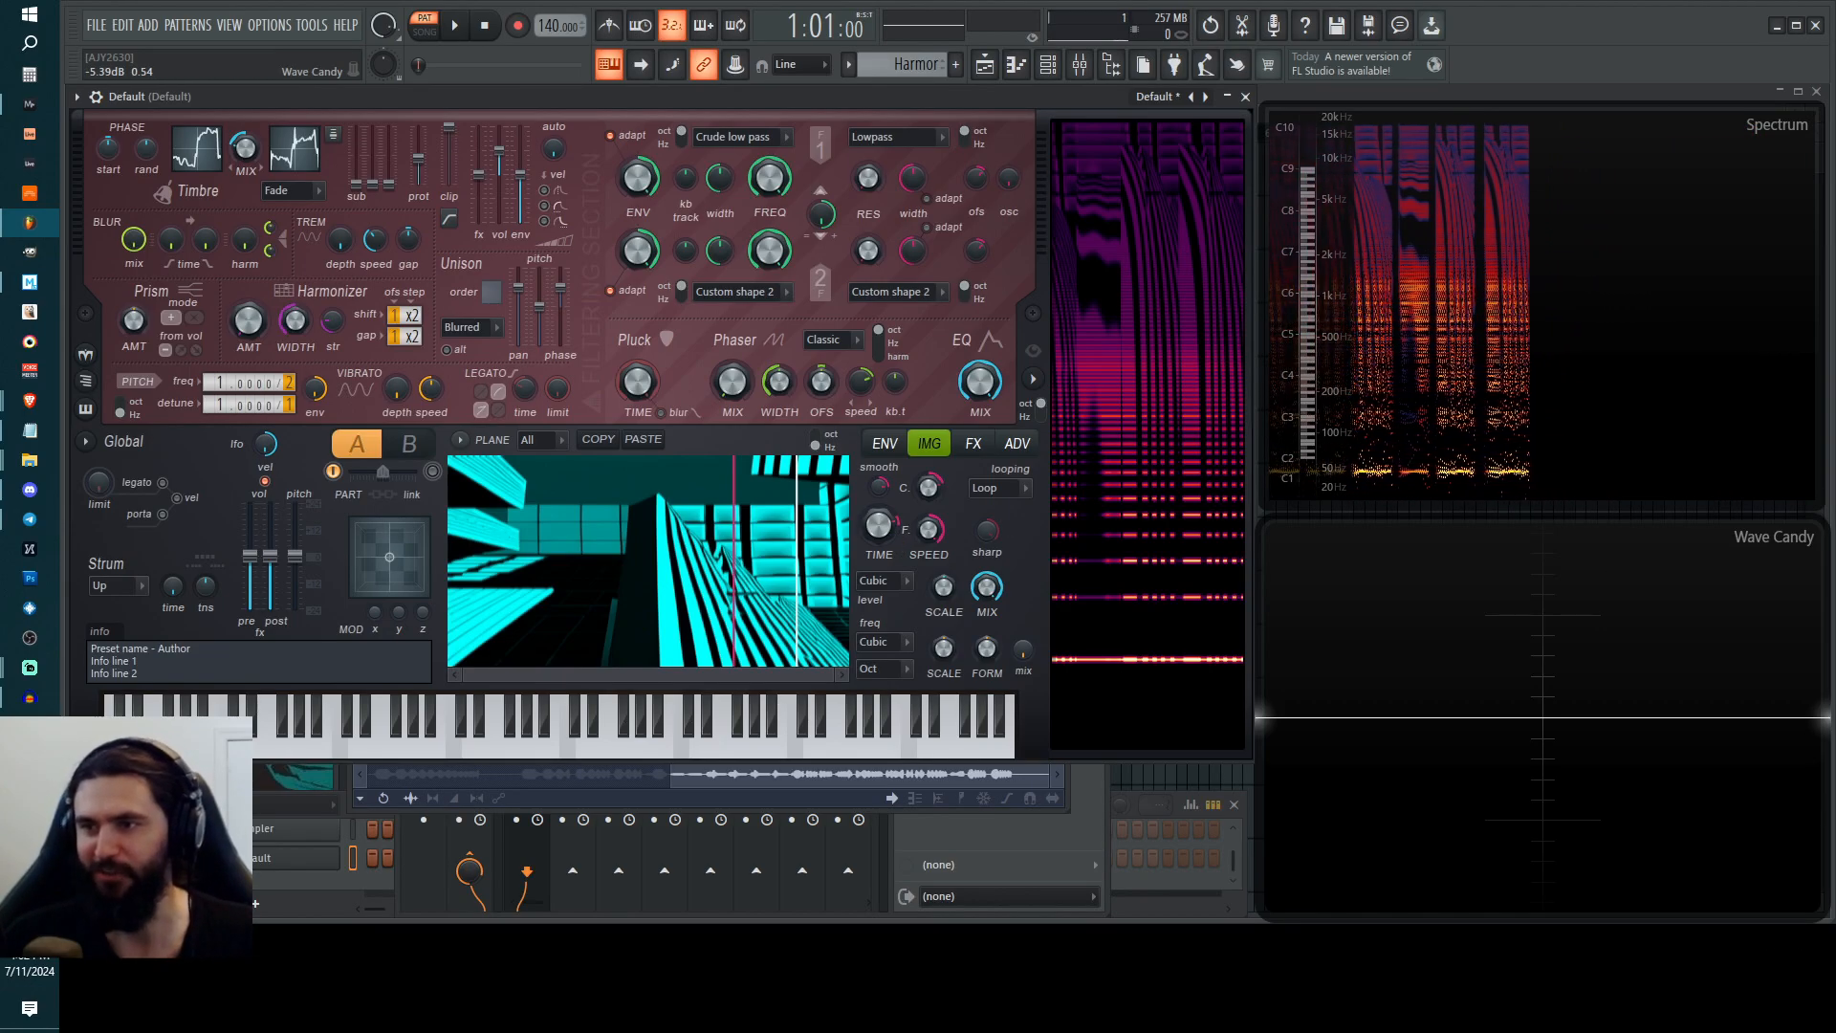
Load an eye-shaped image and a blocky rectangle pattern in turn, varying each one's time offset while playing notes.
{"action": "left_click_drag", "start_coordinate": [609, 547], "coordinate": [814, 560]}
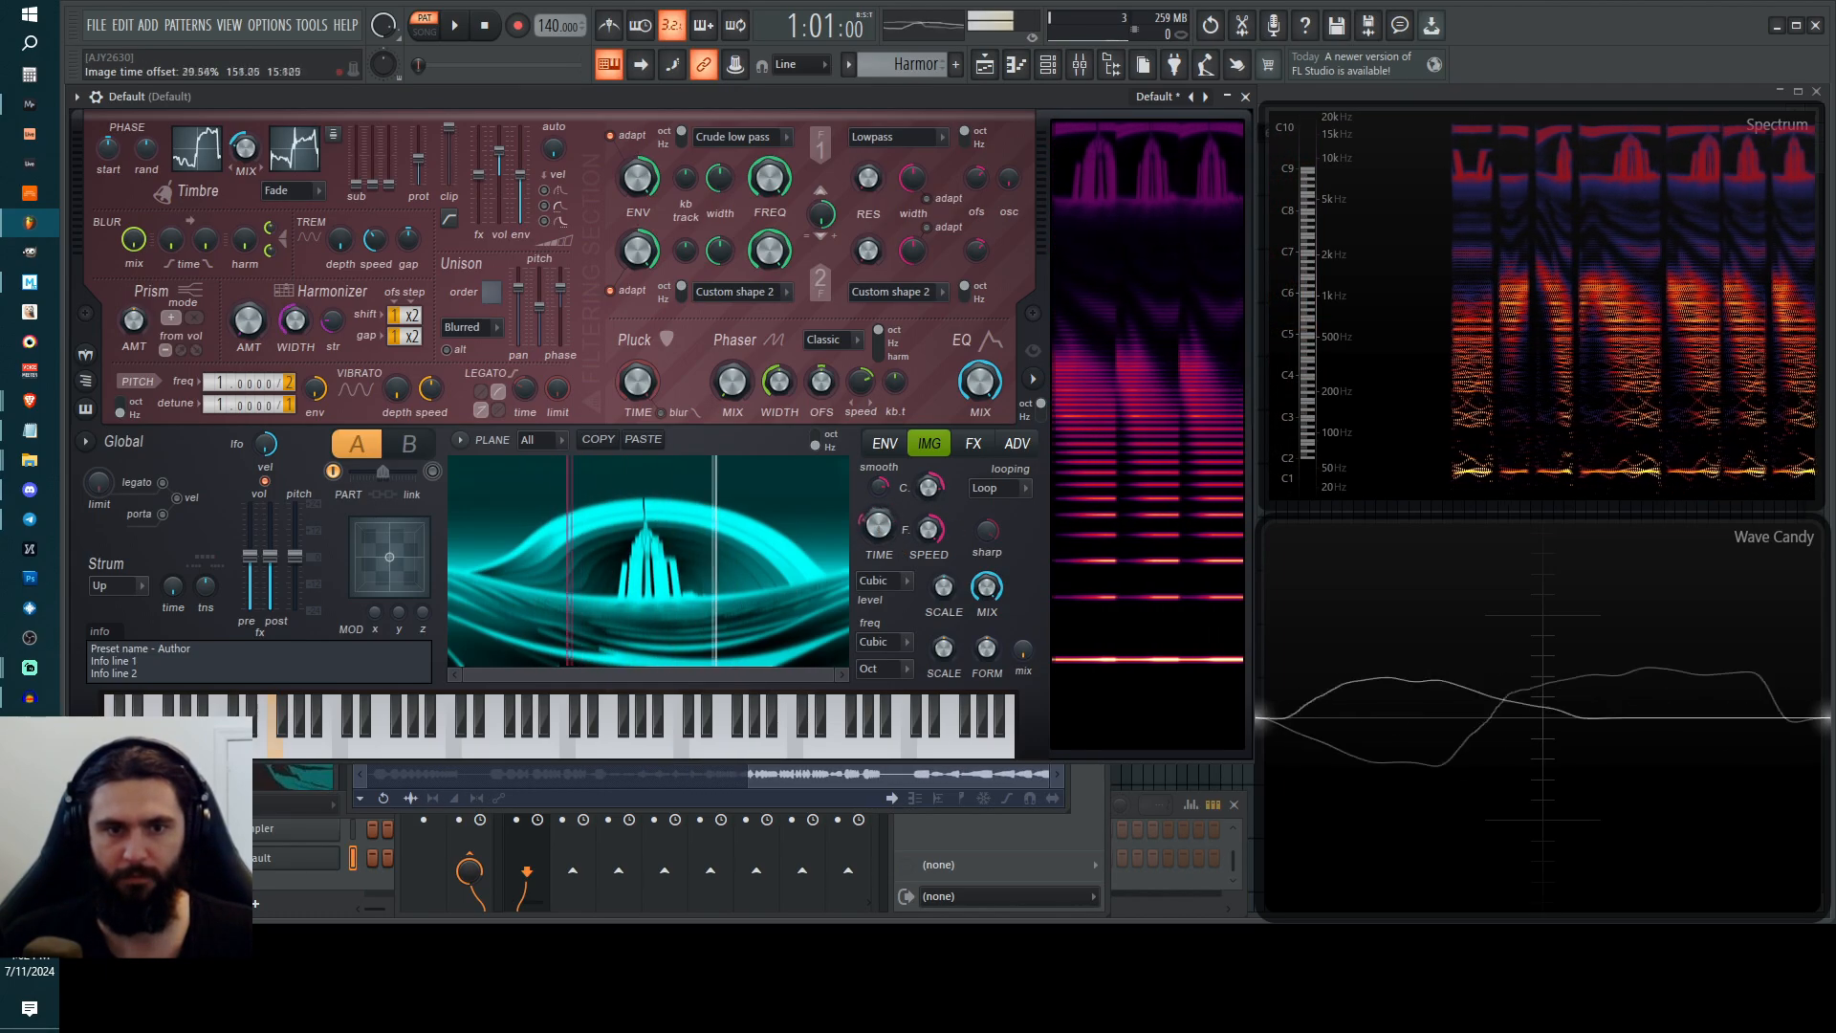
{"action": "left_click_drag", "start_coordinate": [878, 525], "coordinate": [877, 507]}
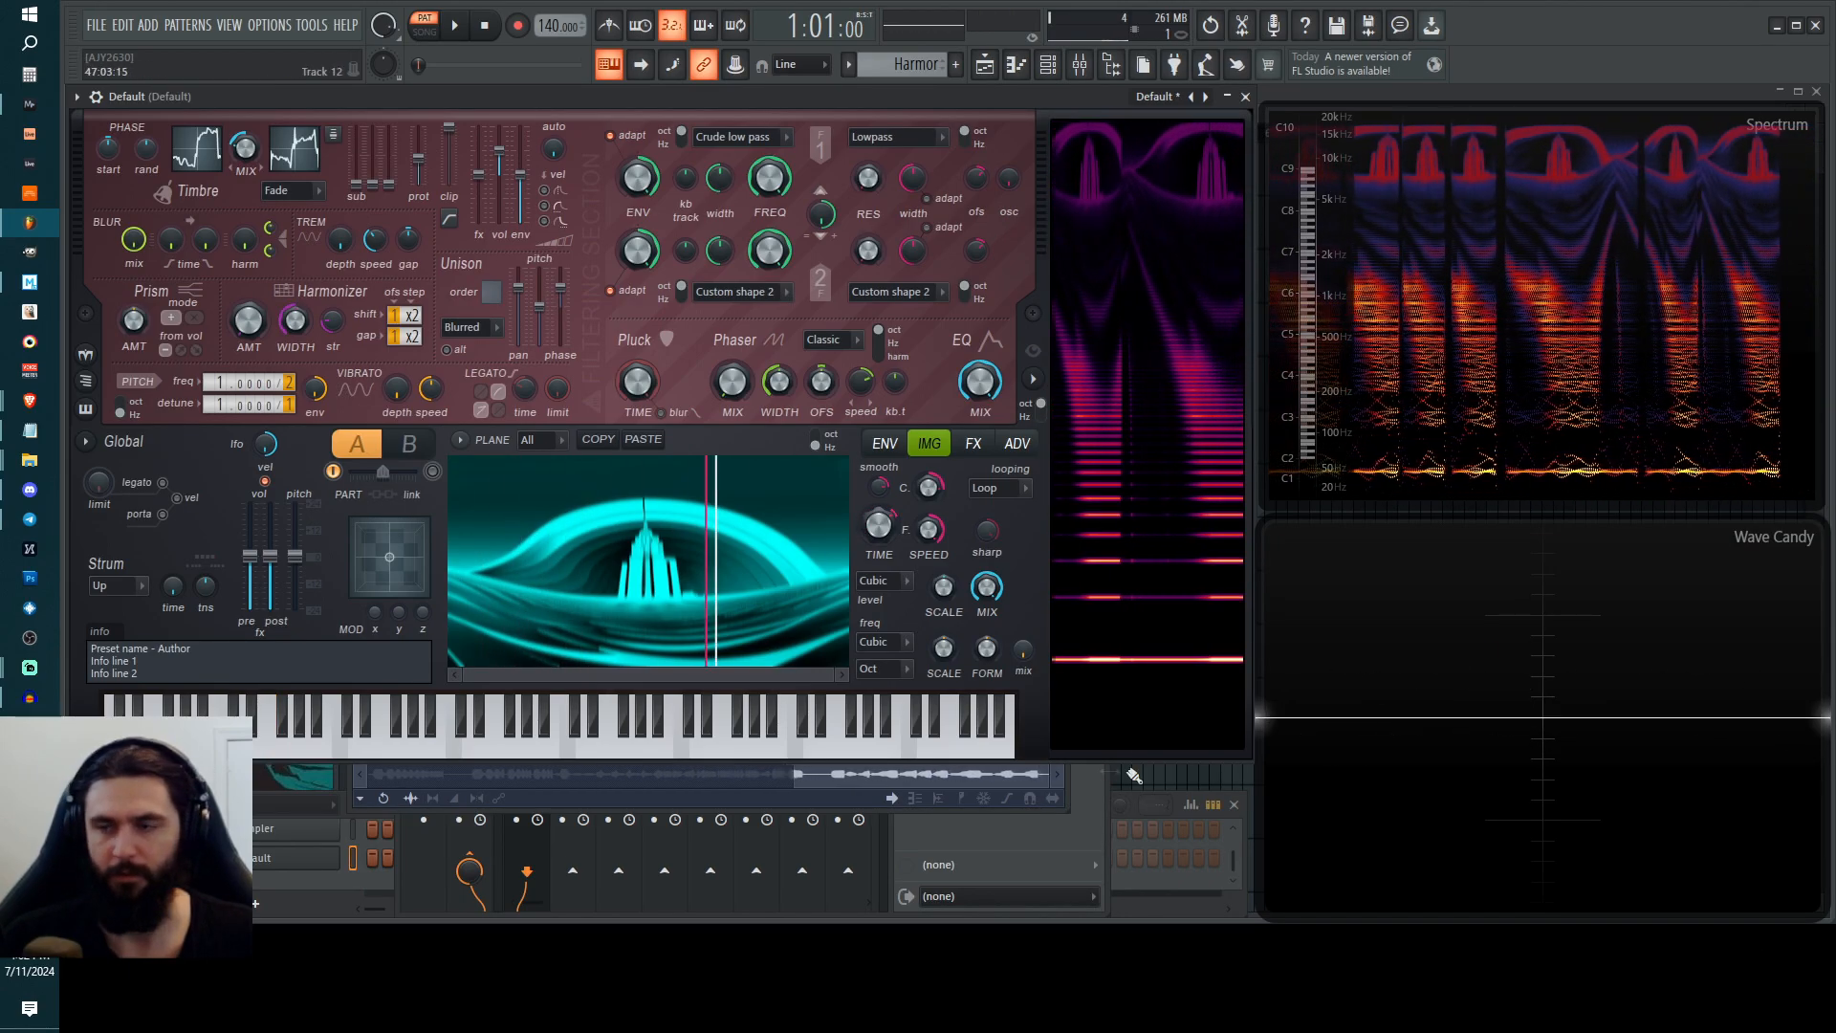
{"action": "left_click_drag", "start_coordinate": [1133, 774], "coordinate": [746, 564]}
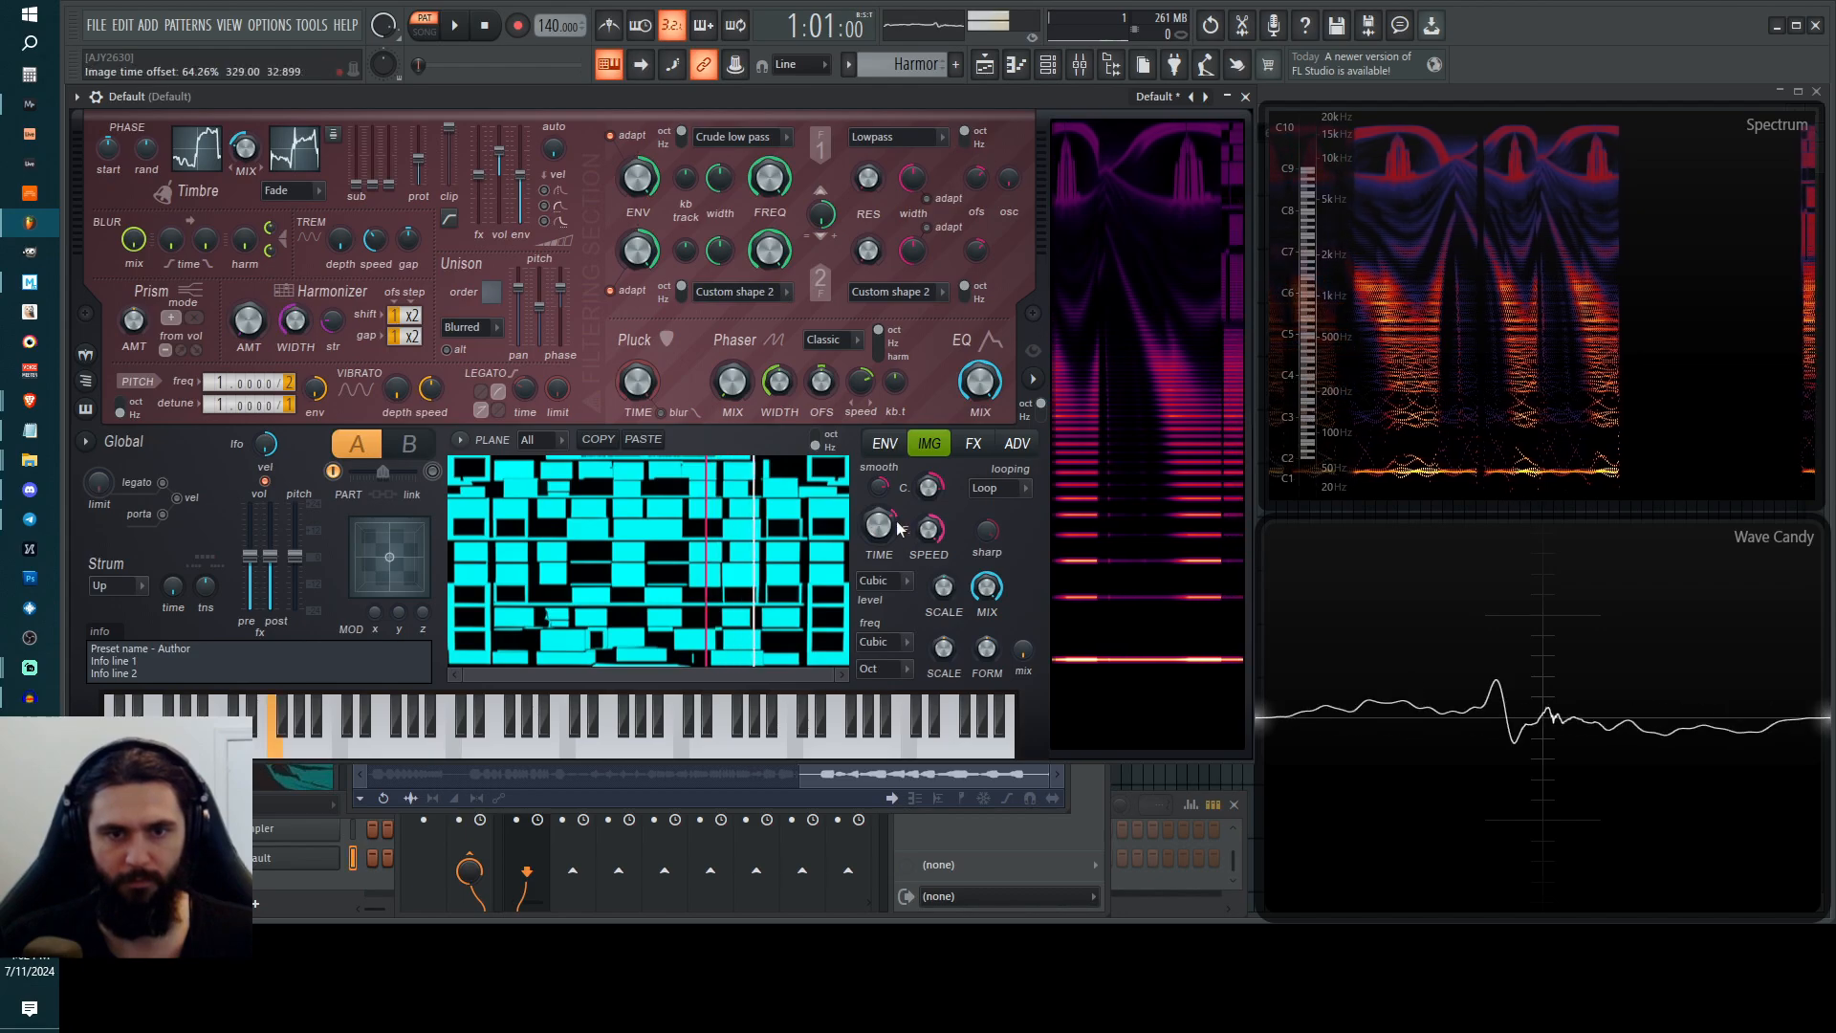
{"action": "left_click_drag", "start_coordinate": [878, 525], "coordinate": [877, 572]}
Adjust the blocky pattern's frequency pixel scale, formant shift, formant shift mix and coarse playback speed.
{"action": "mouse_move", "coordinate": [943, 648]}
{"action": "left_mouse_down"}
{"action": "mouse_move", "coordinate": [942, 669]}
{"action": "mouse_move", "coordinate": [943, 631]}
{"action": "left_mouse_up"}
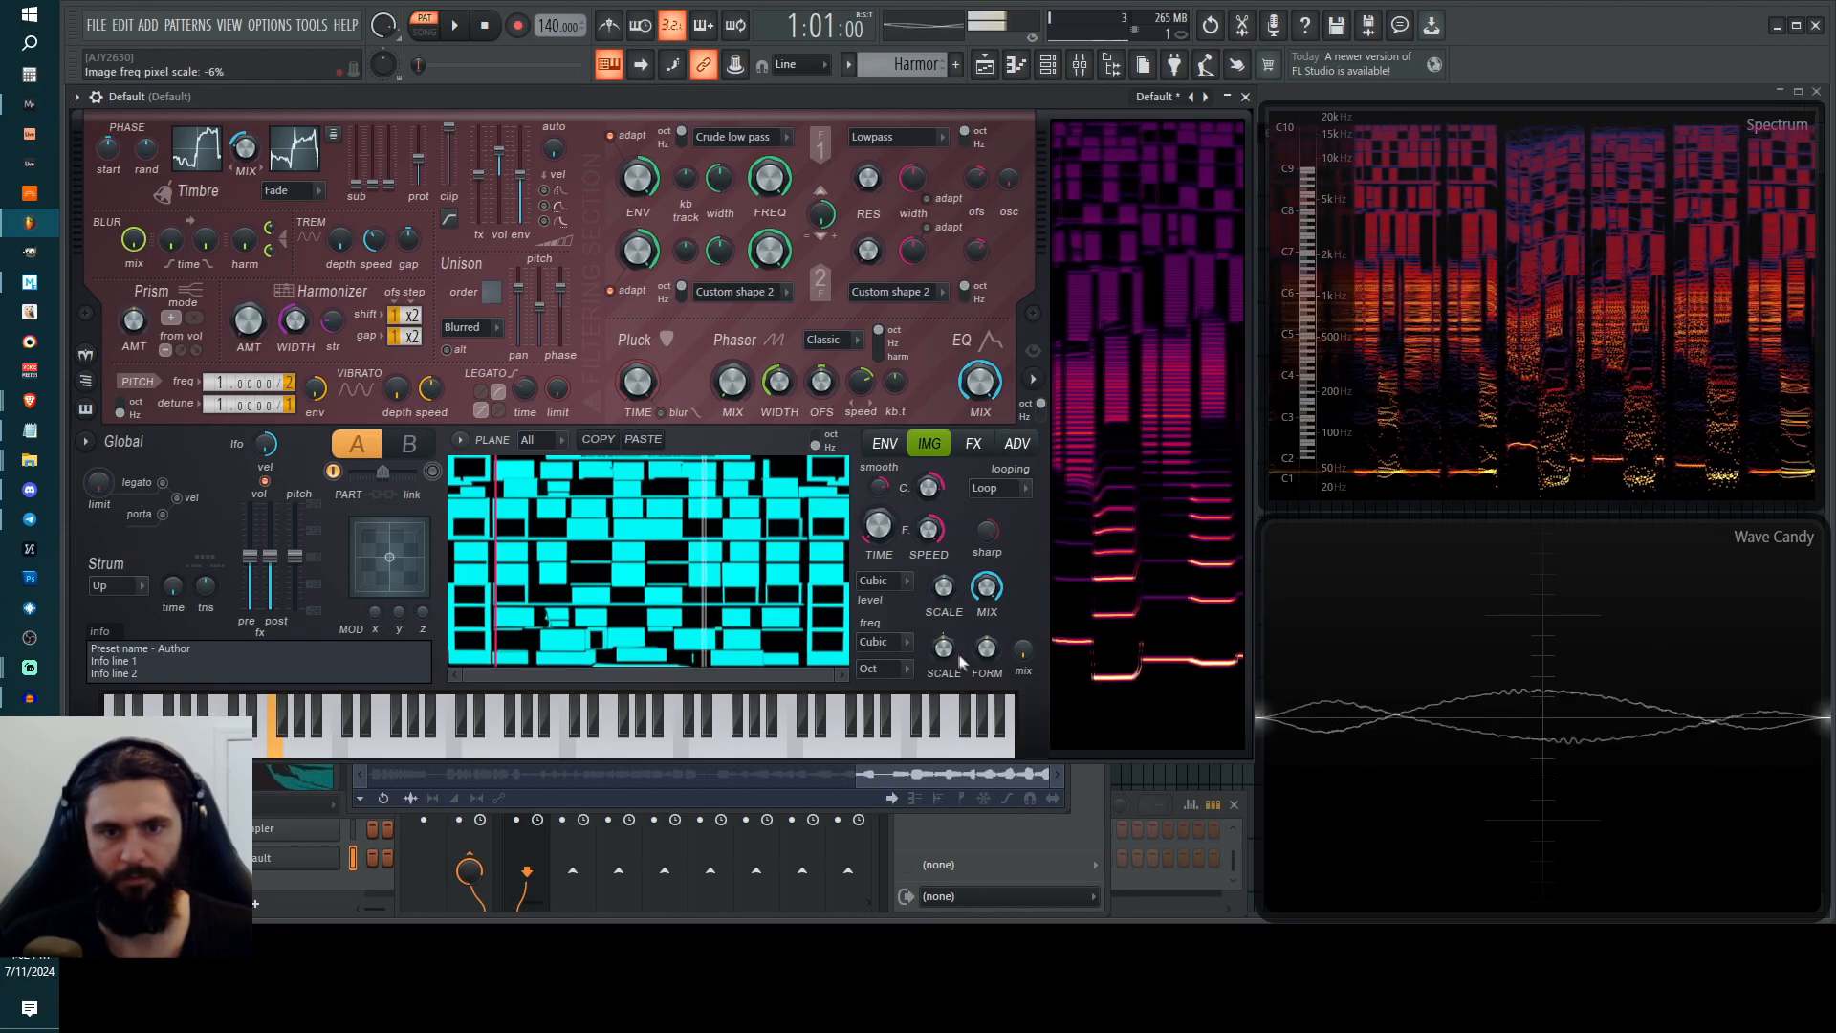
{"action": "left_click_drag", "start_coordinate": [986, 648], "coordinate": [986, 669]}
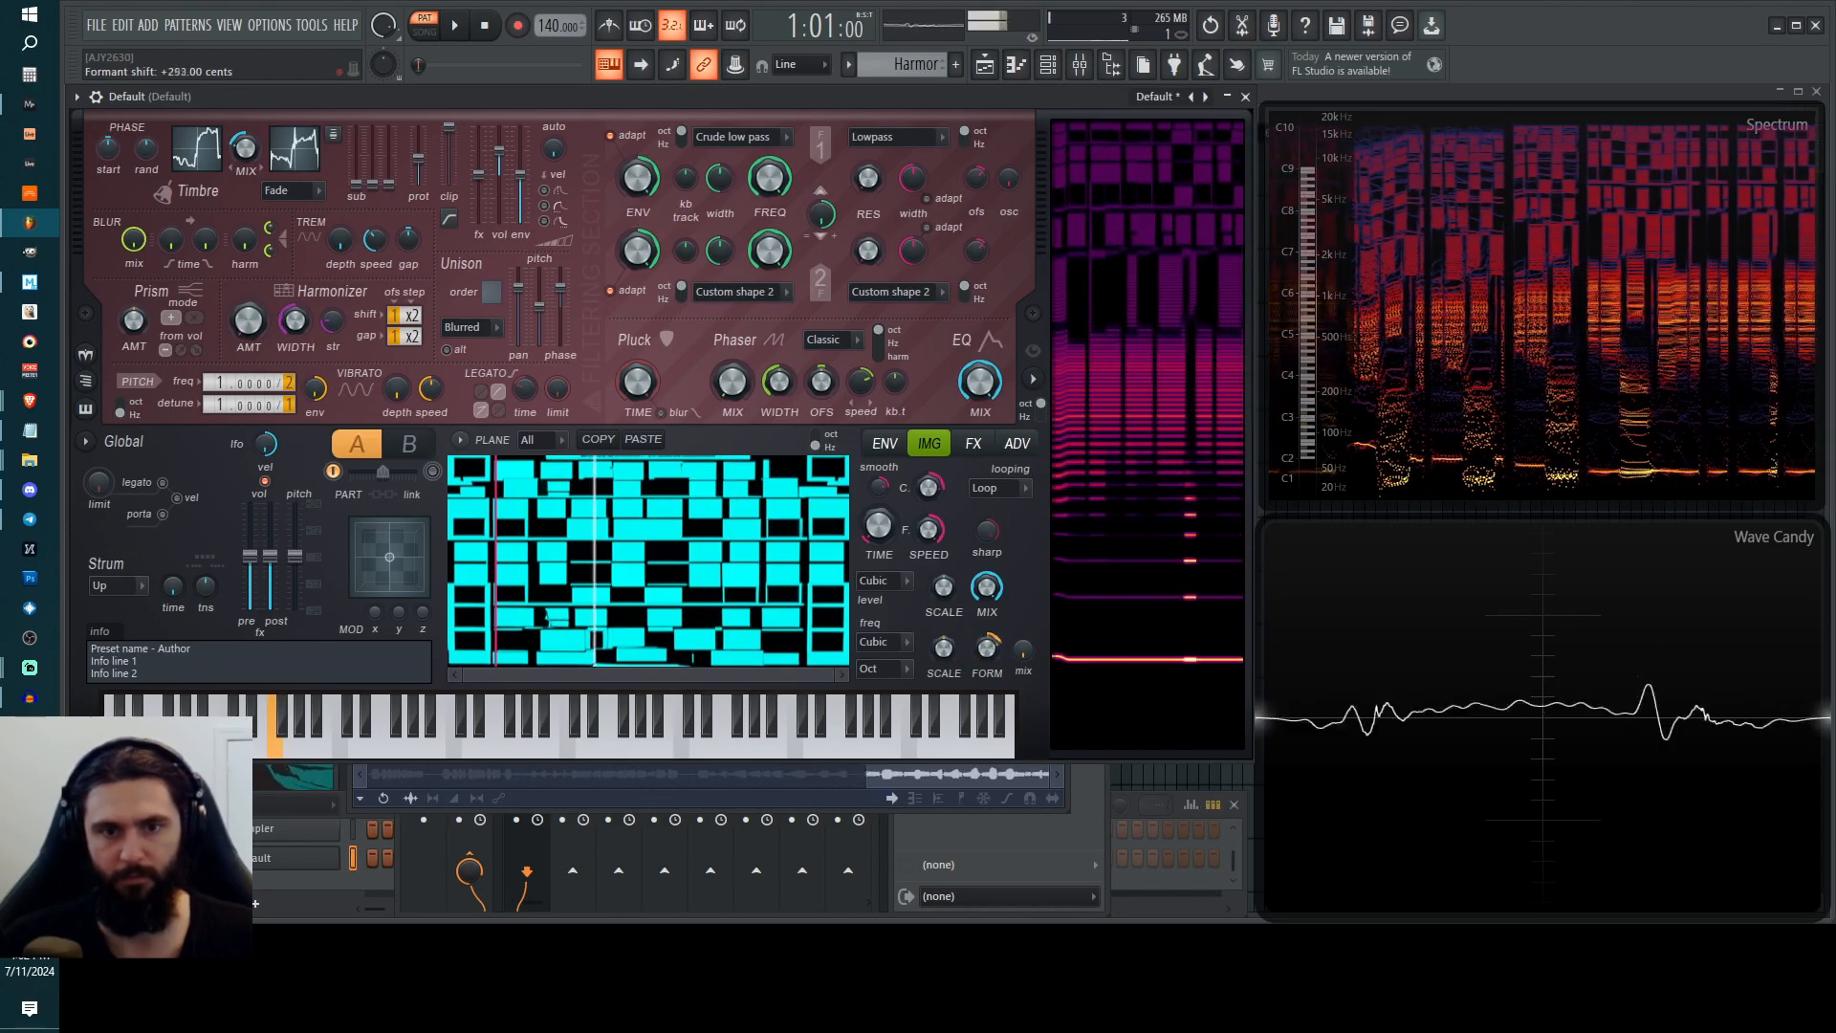
{"action": "left_click_drag", "start_coordinate": [1023, 651], "coordinate": [986, 681]}
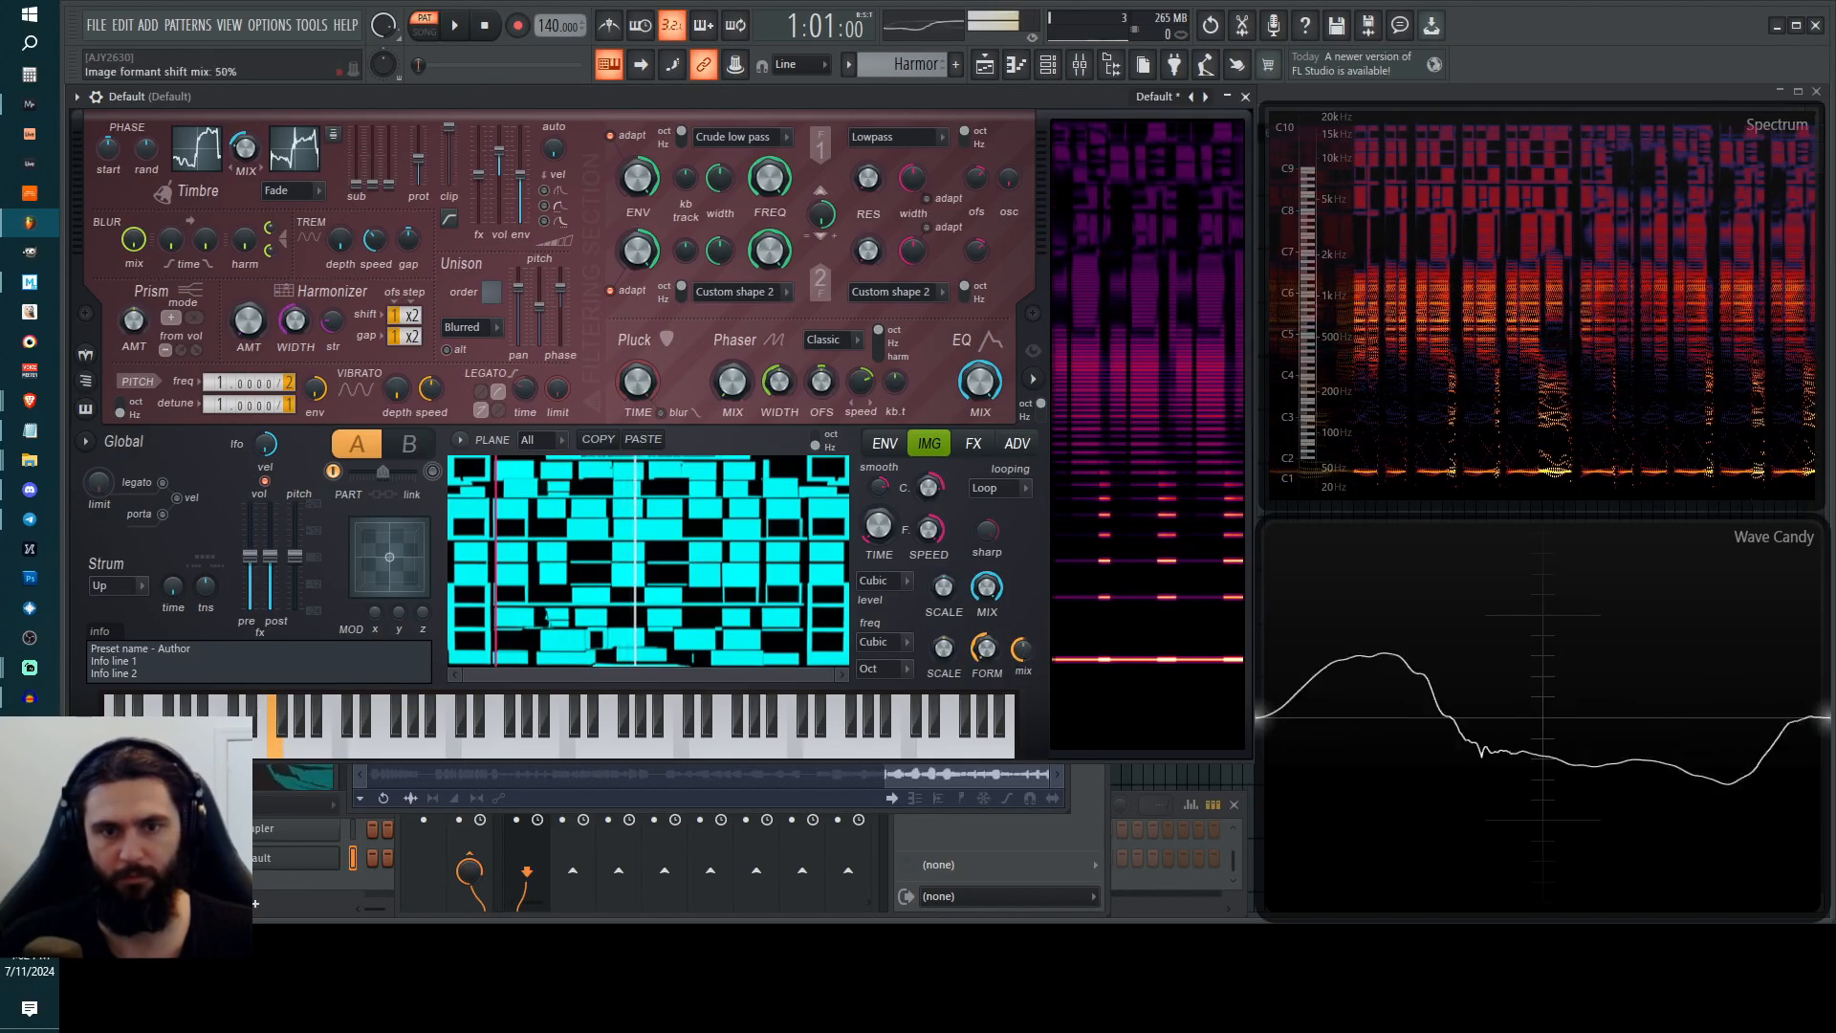
{"action": "left_click_drag", "start_coordinate": [929, 488], "coordinate": [889, 465]}
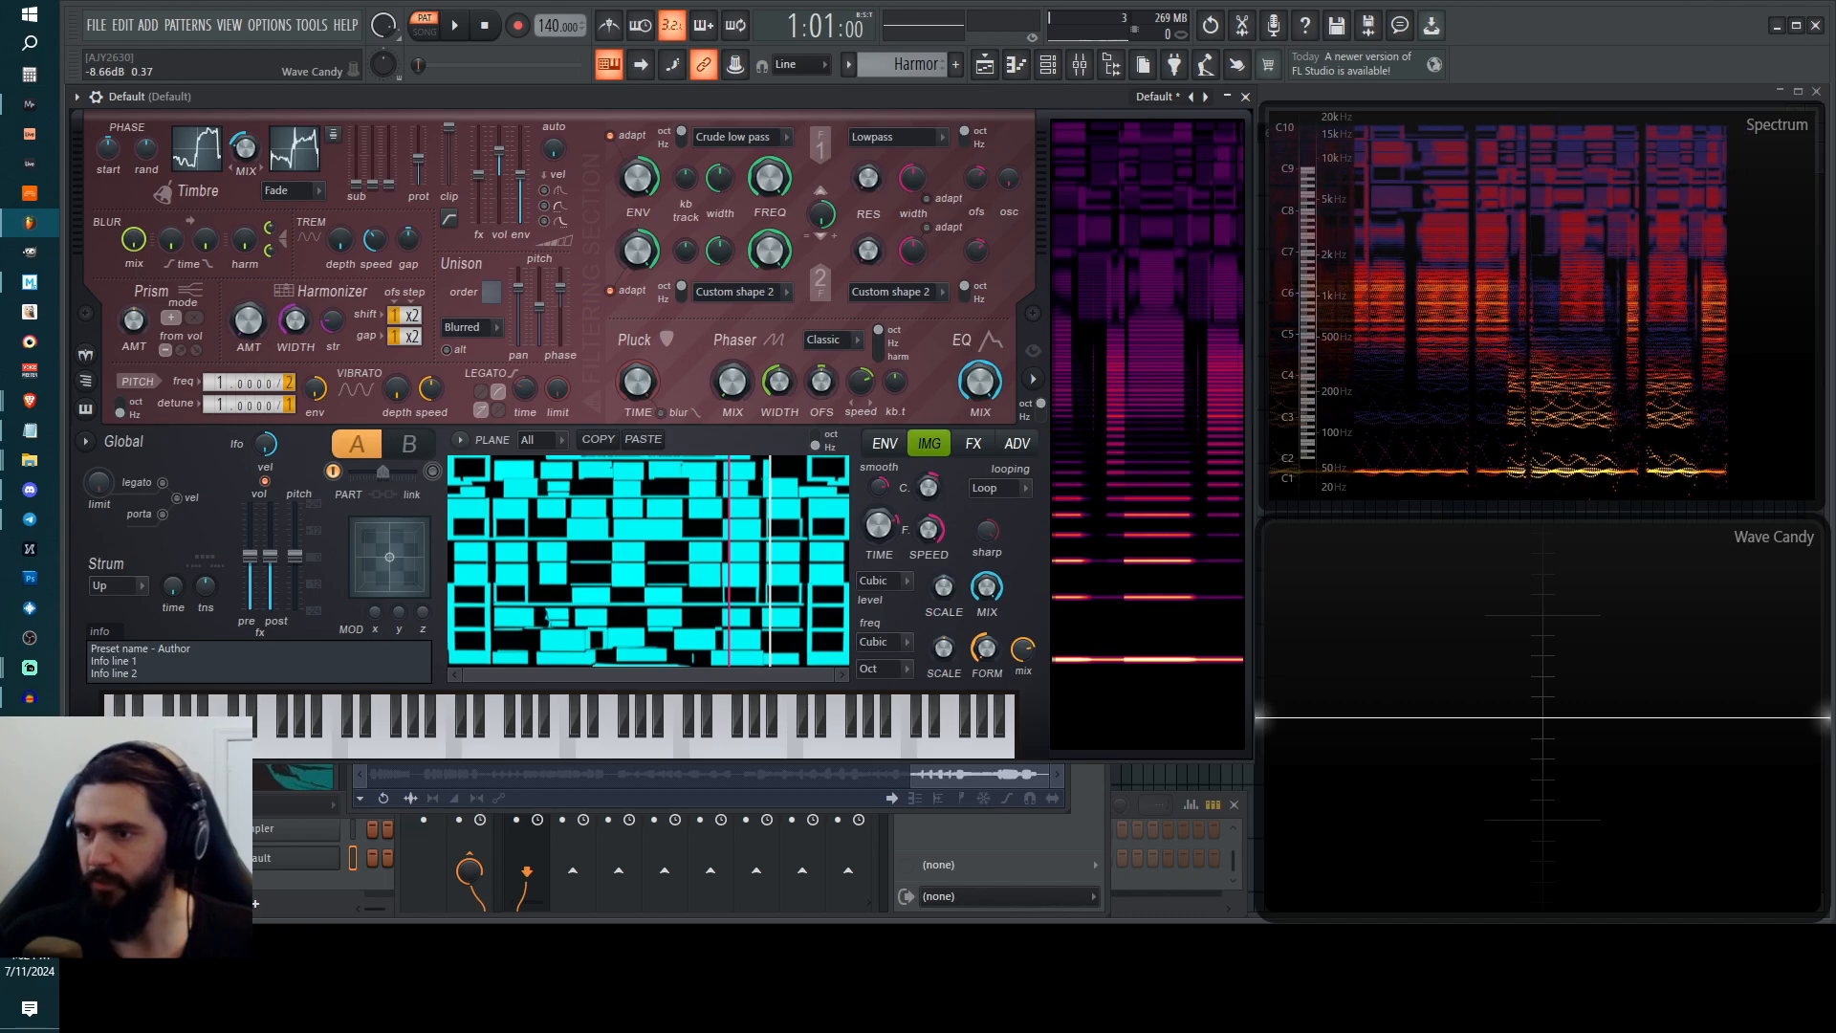
Replace the image with a symmetrical wavy pattern and a diagonal building scene in turn, varying the time offset.
{"action": "left_click_drag", "start_coordinate": [534, 473], "coordinate": [540, 483]}
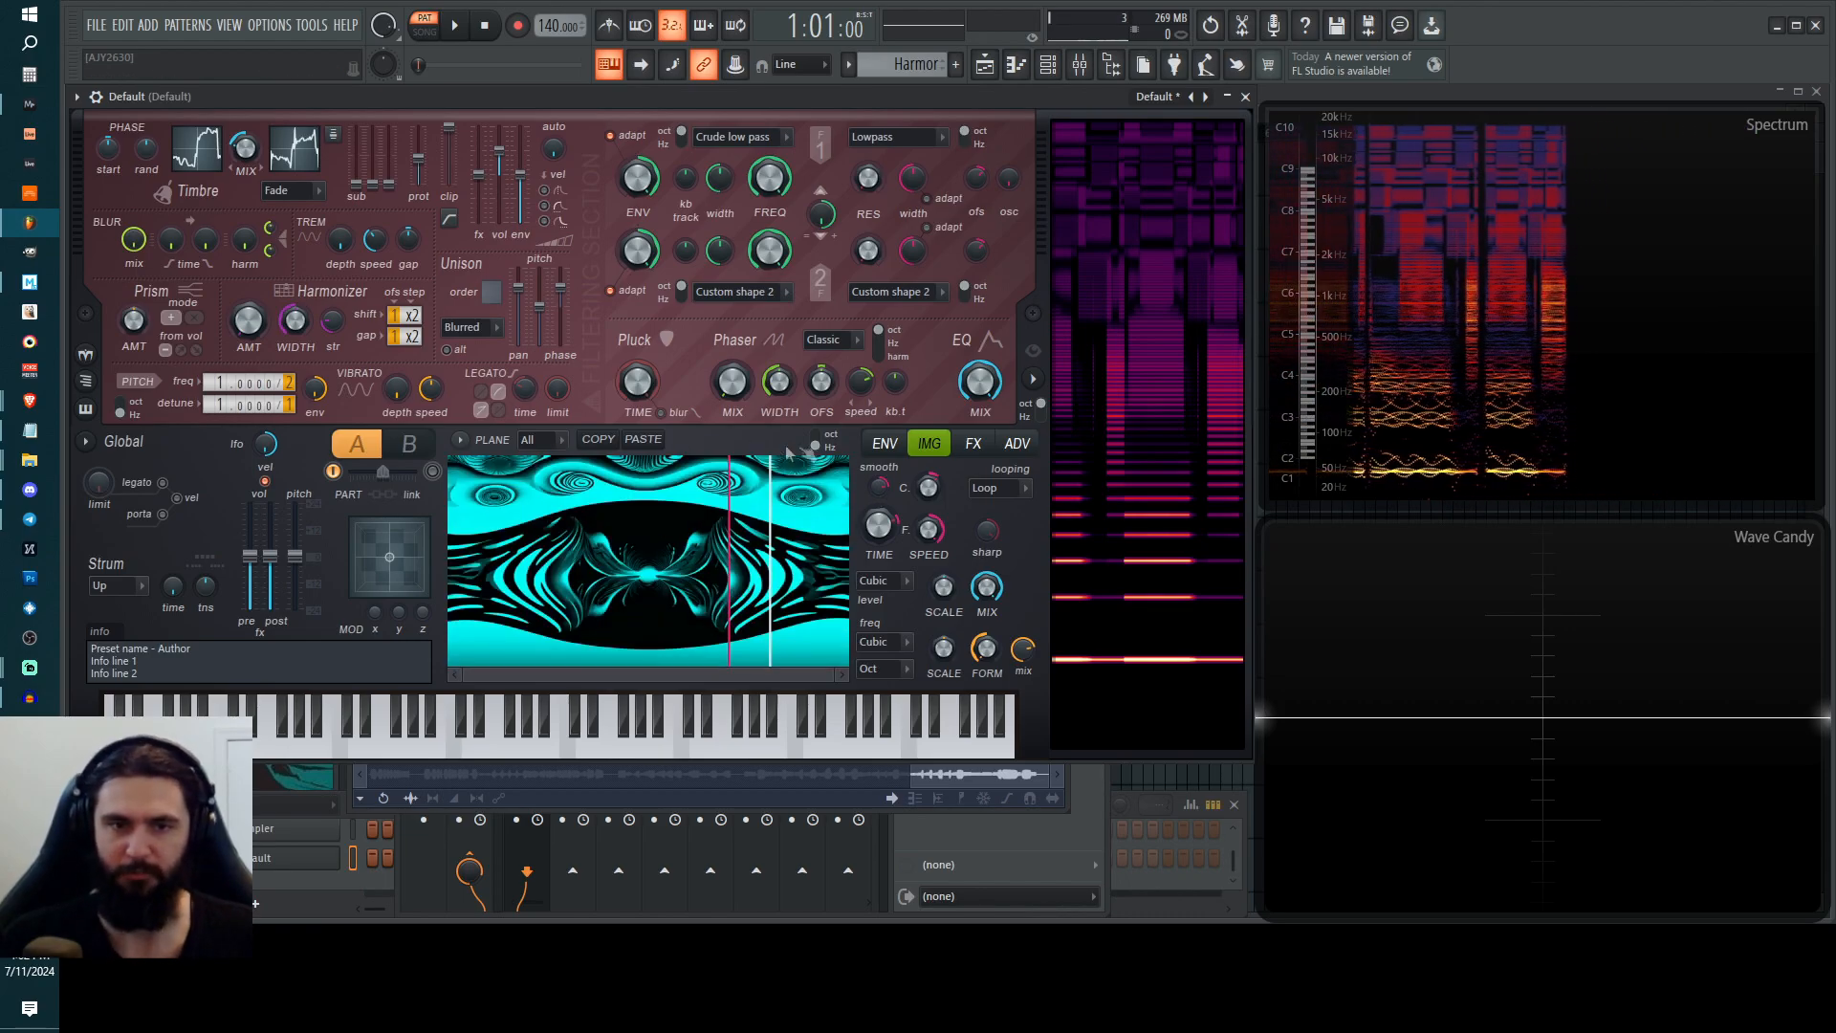
{"action": "left_click_drag", "start_coordinate": [879, 525], "coordinate": [879, 541]}
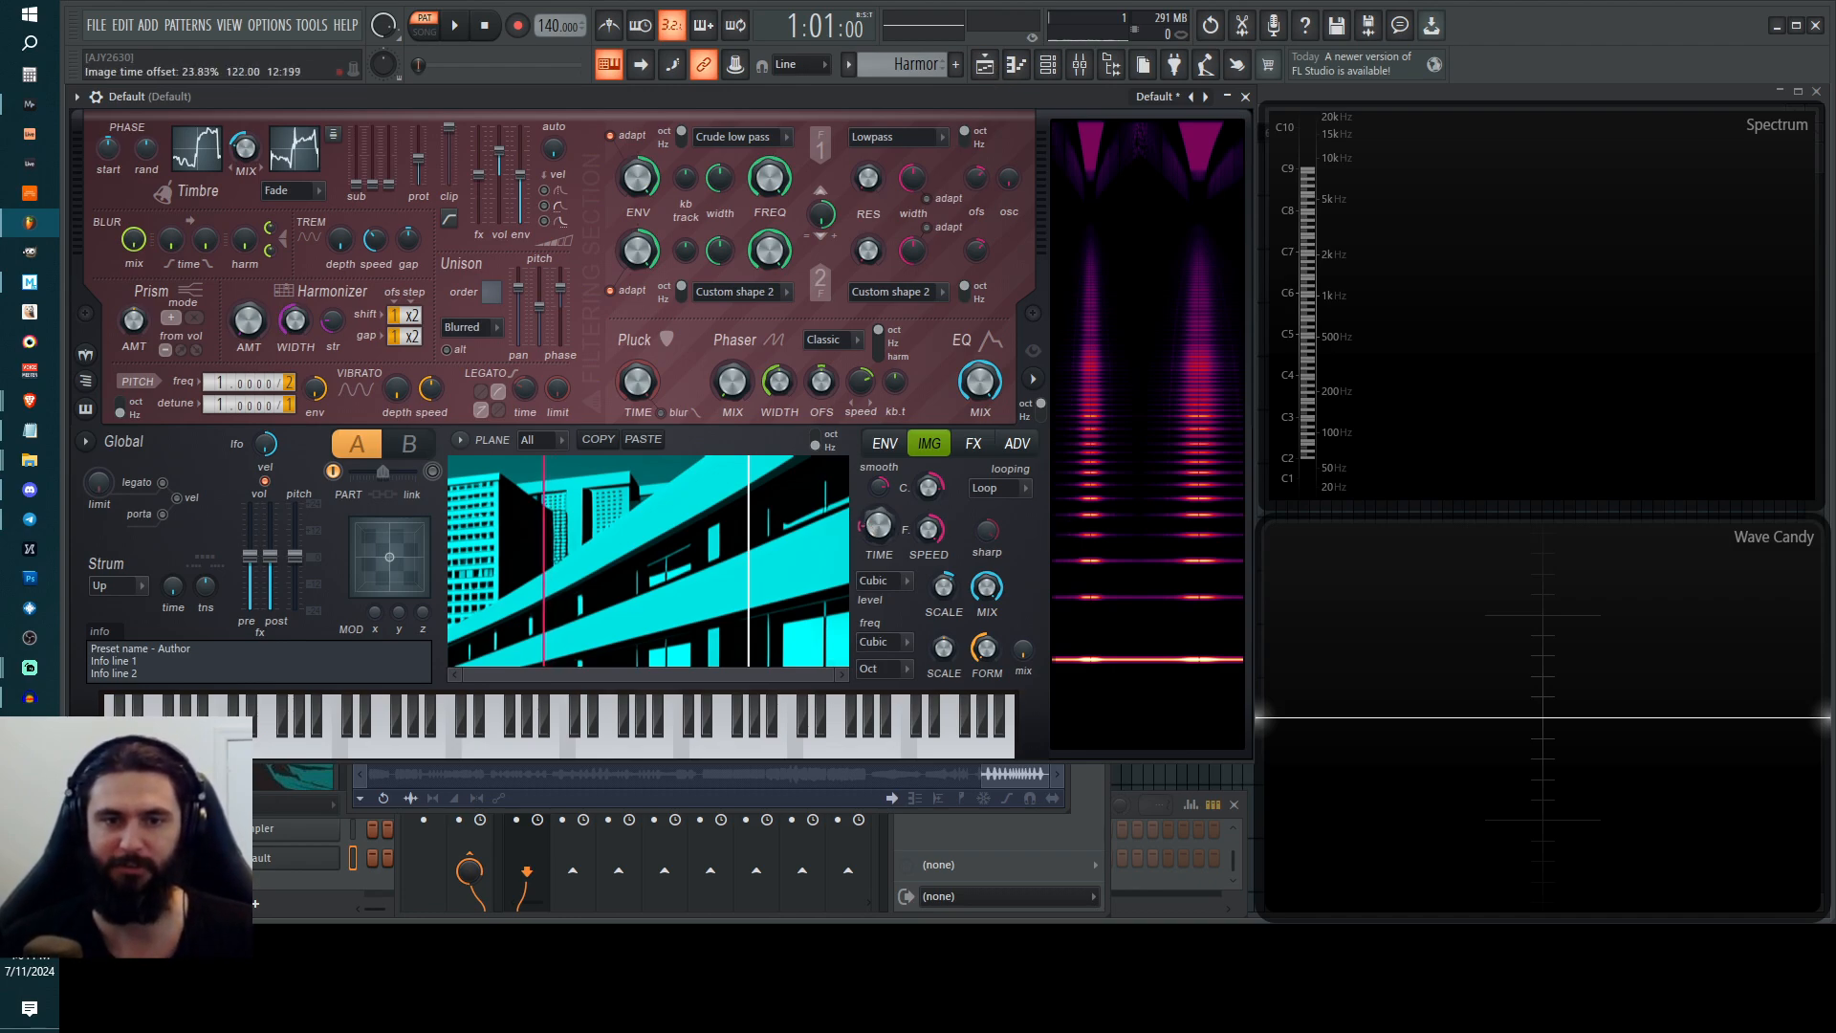
{"action": "left_click_drag", "start_coordinate": [878, 525], "coordinate": [878, 440]}
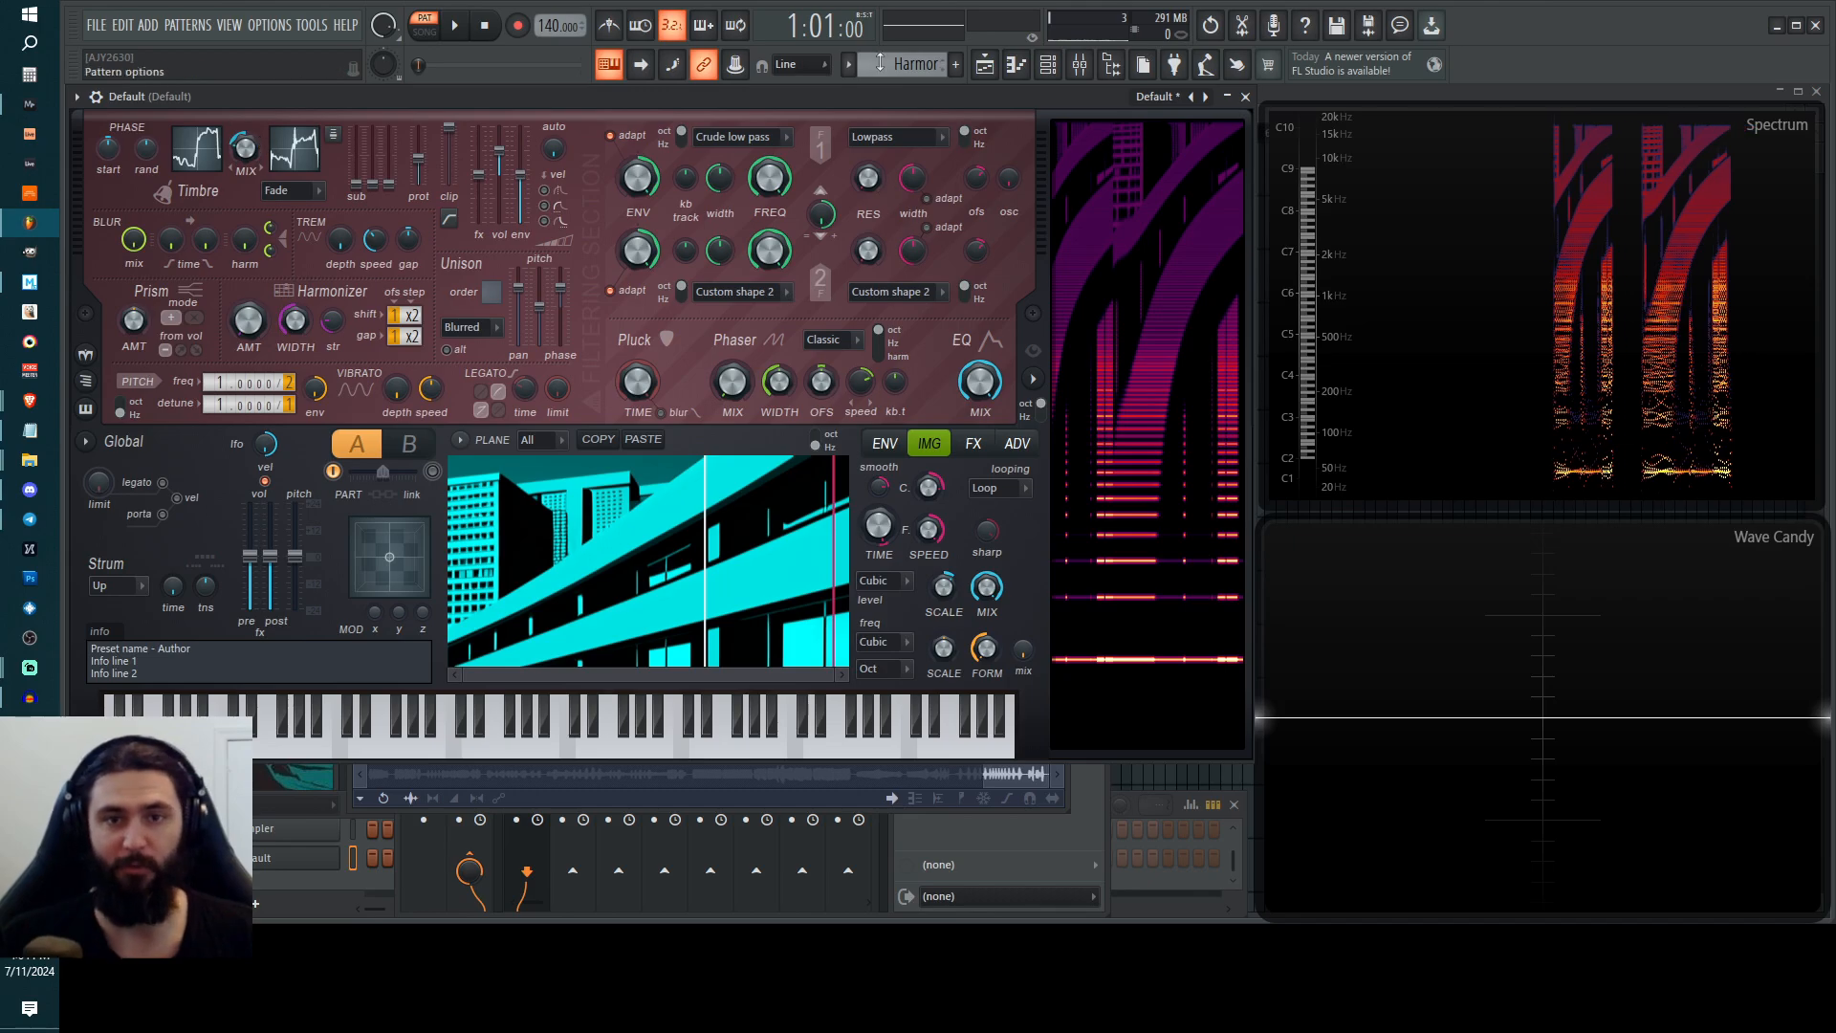
Preview AKWF waveforms in the Browser, load AKWF_1296 into Harmor's first timbre and return to the image section.
{"action": "left_click", "coordinate": [1112, 66]}
{"action": "scroll", "coordinate": [199, 460], "scroll_direction": "up", "scroll_amount": 10}
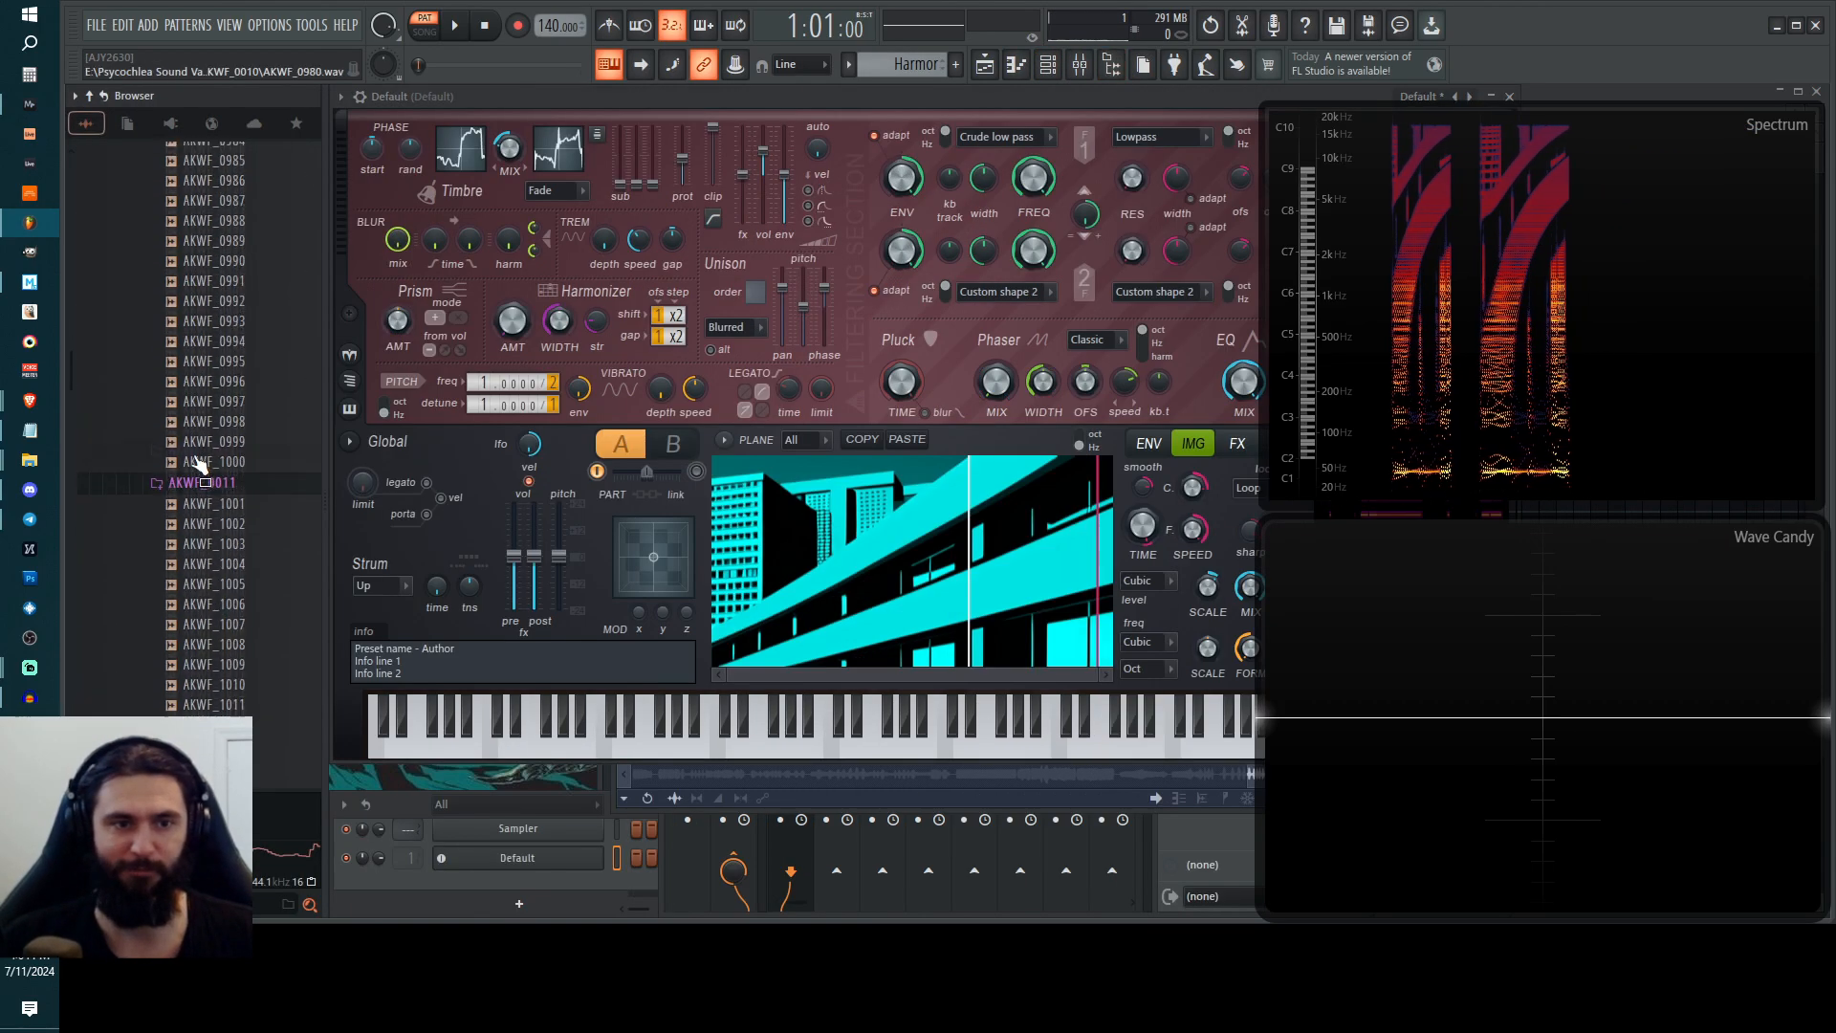
{"action": "scroll", "coordinate": [208, 393], "scroll_direction": "up", "scroll_amount": 10}
{"action": "left_click", "coordinate": [223, 413]}
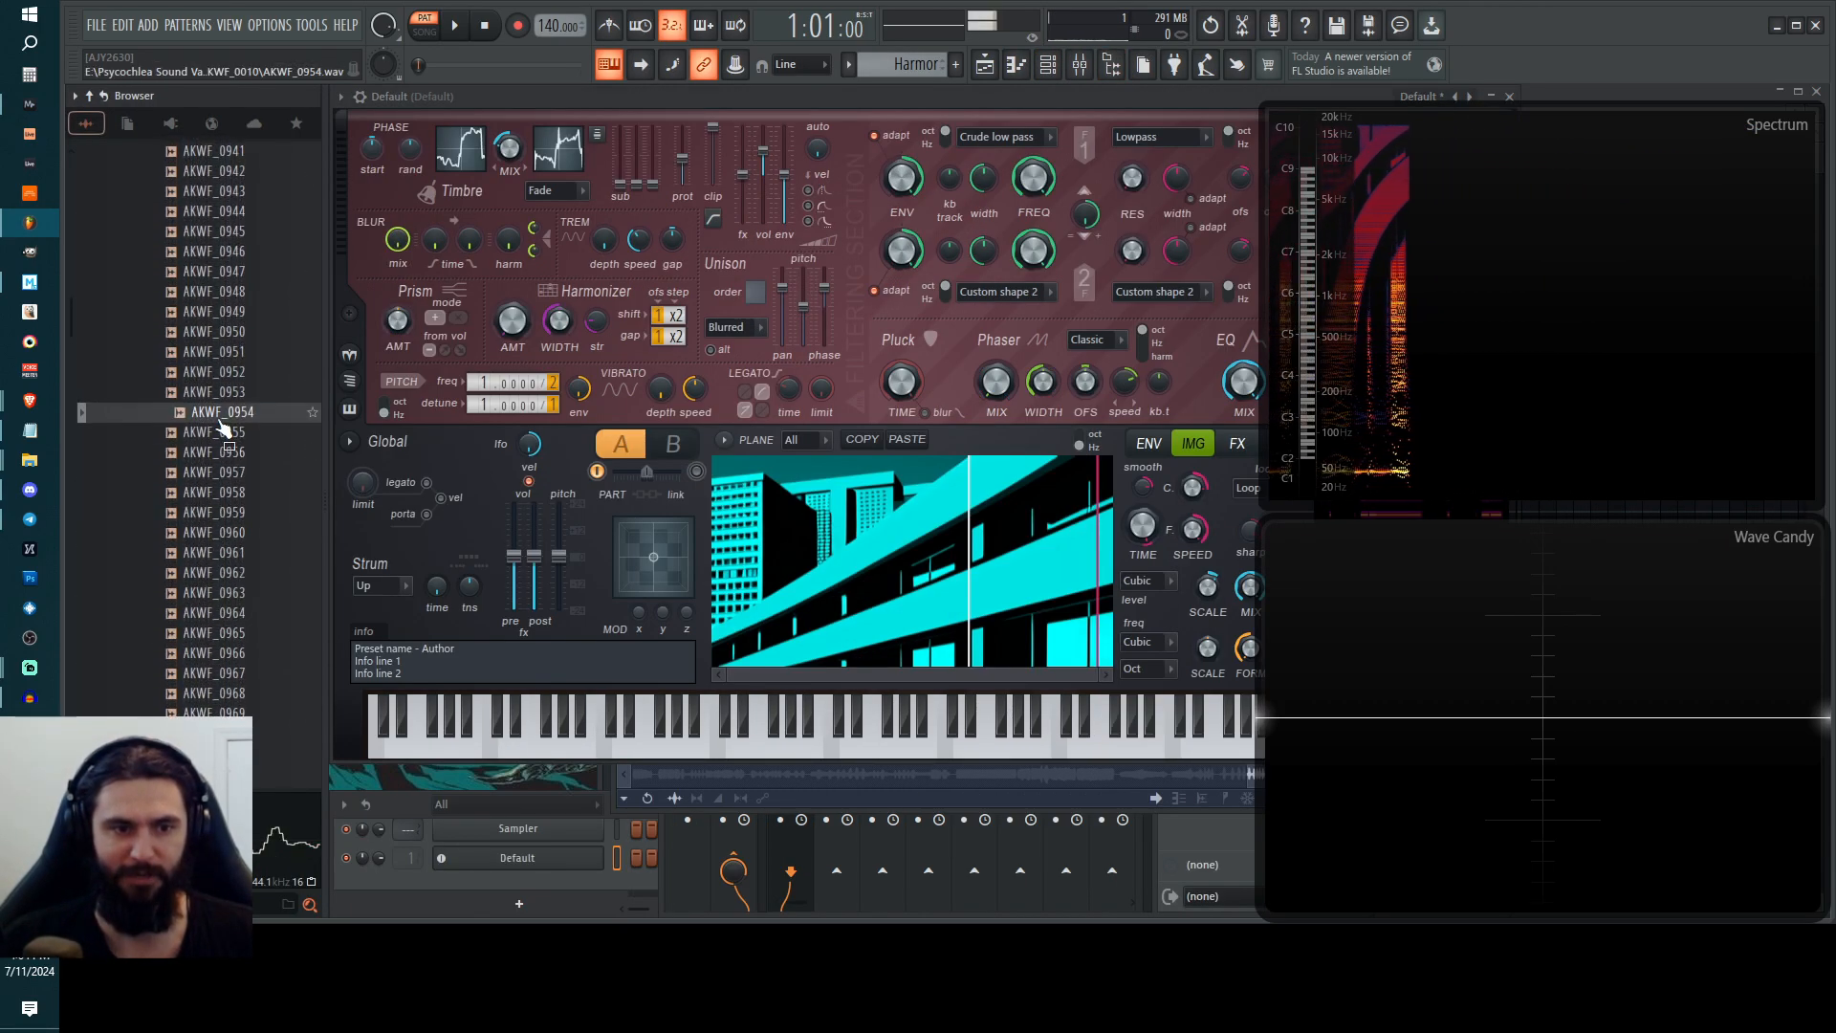
{"action": "left_click", "coordinate": [226, 373]}
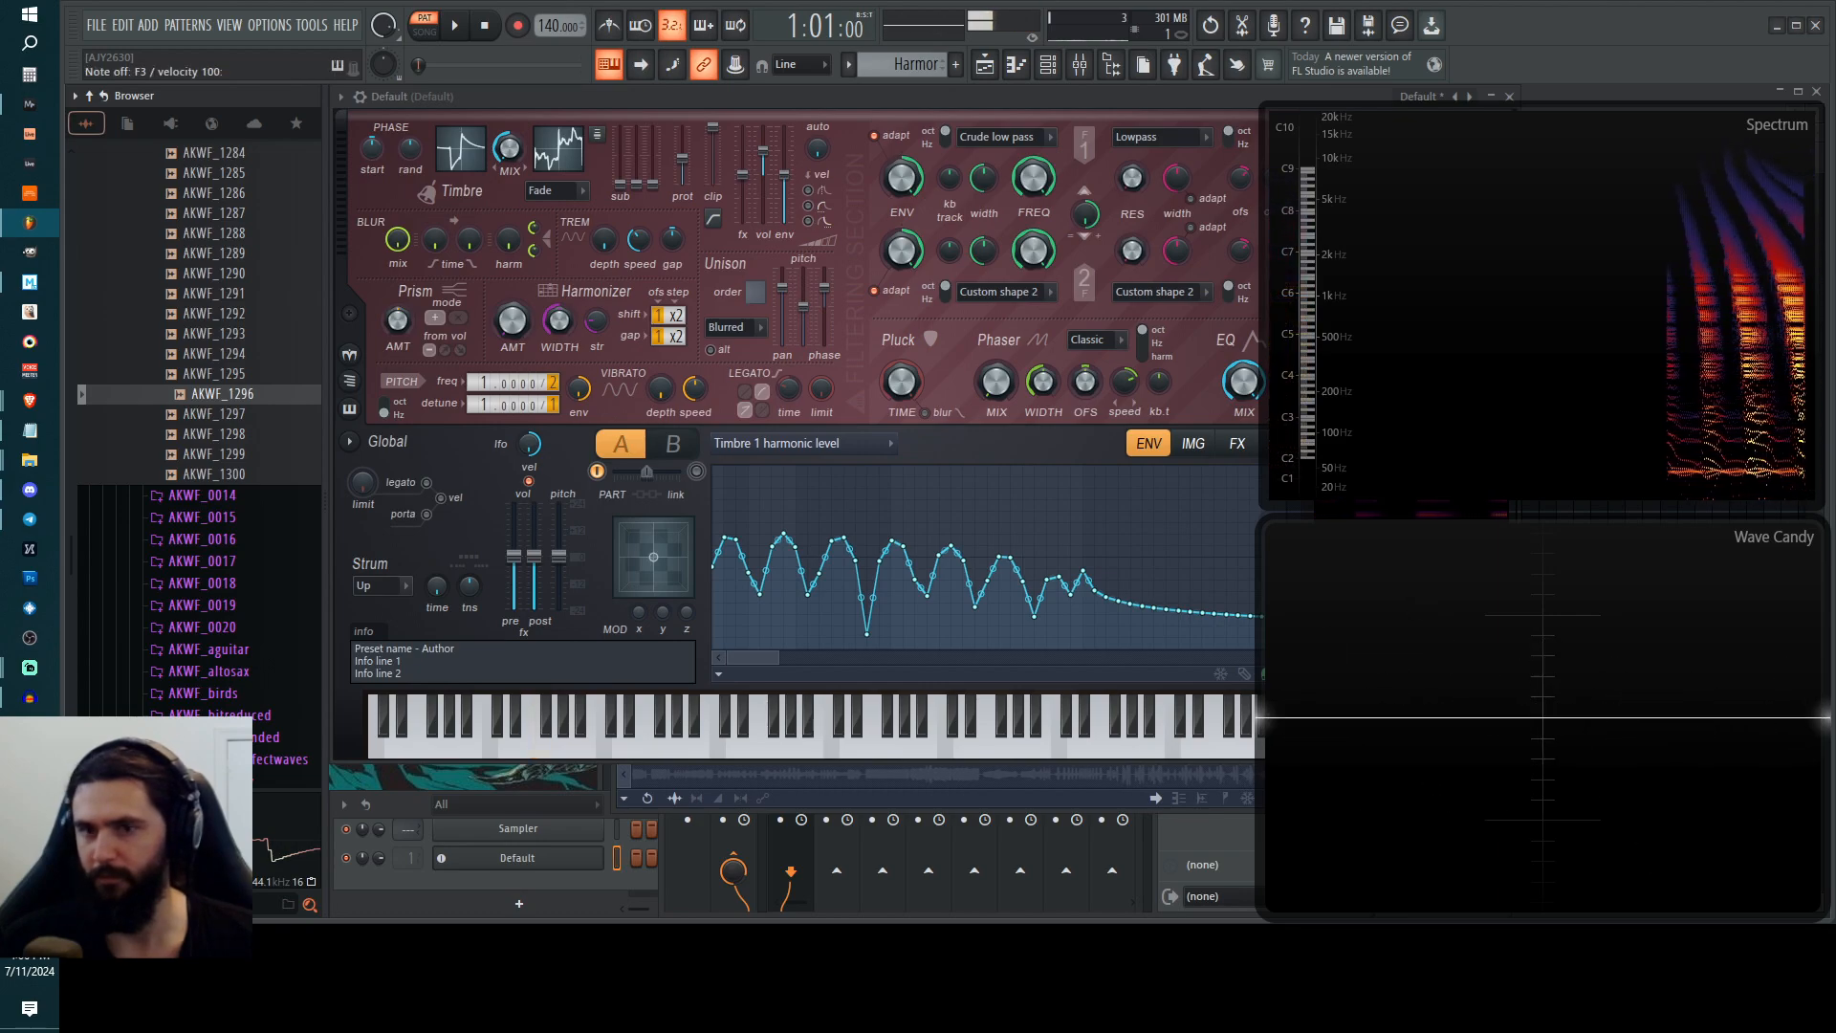
{"action": "left_click", "coordinate": [1193, 443]}
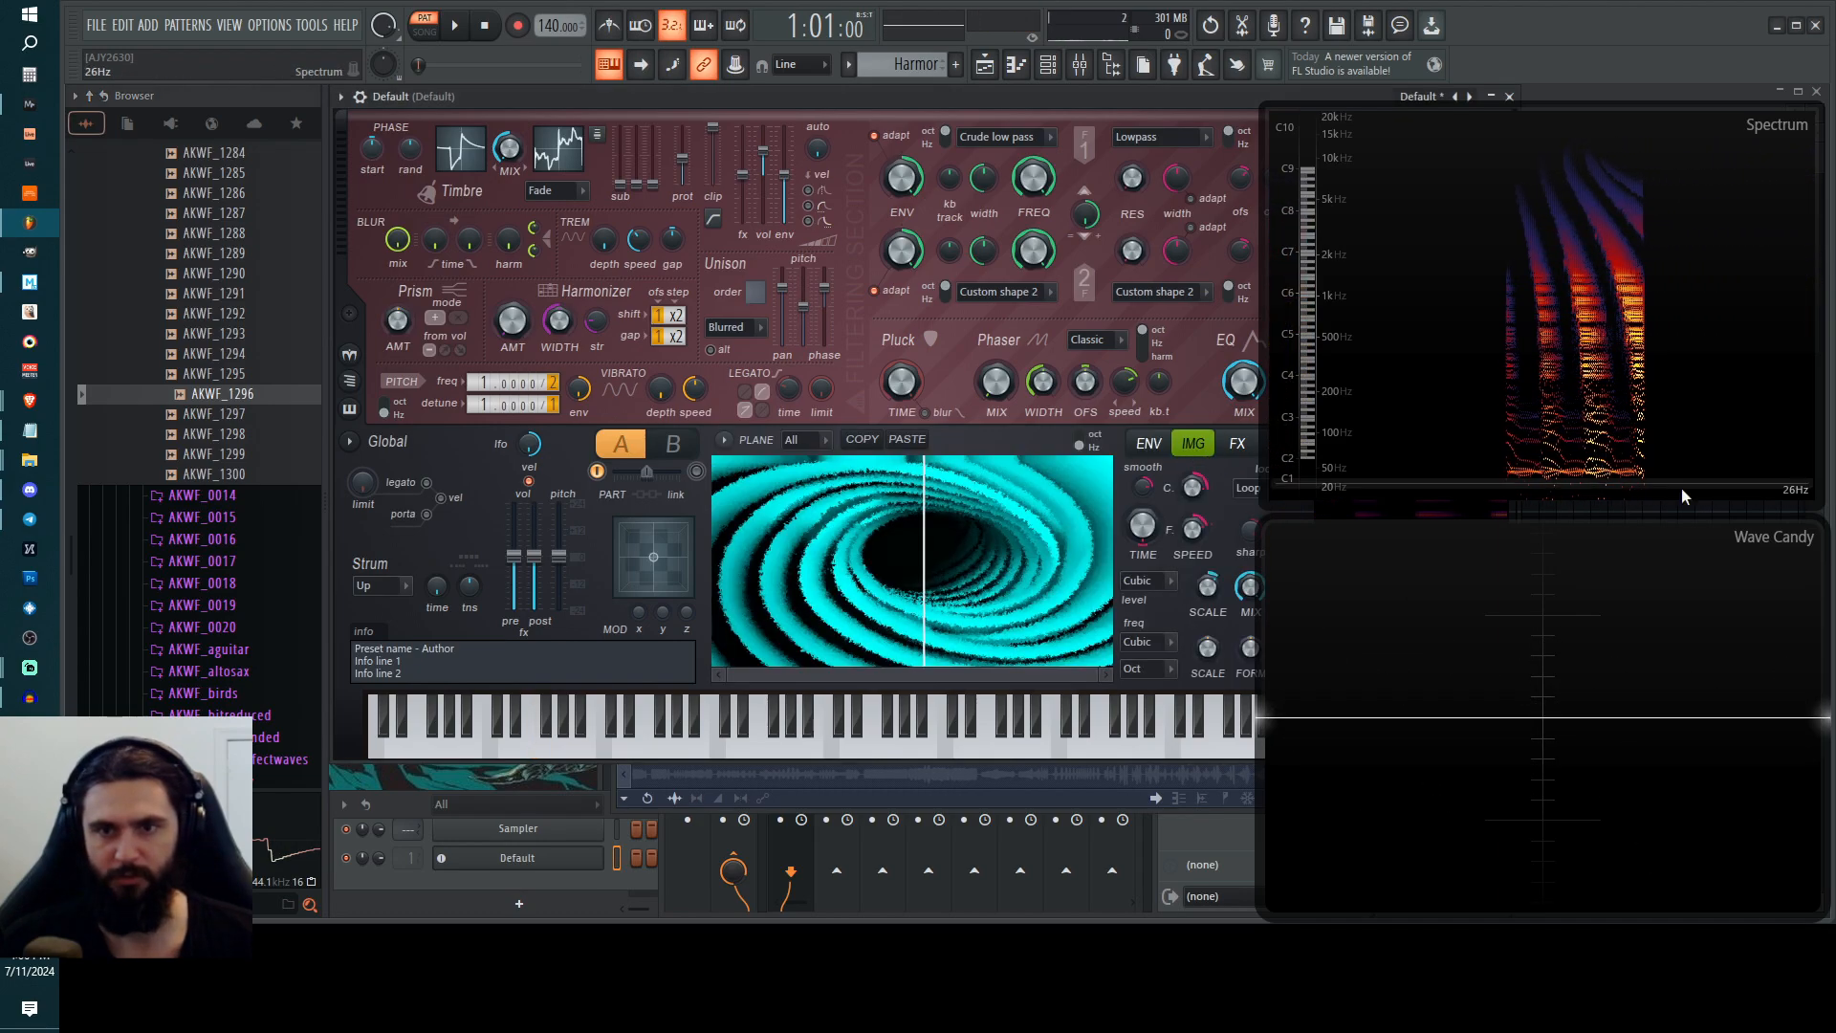
Load the symmetrical flowing-line image into Harmor and hide the Browser.
{"action": "left_click_drag", "start_coordinate": [1831, 660], "coordinate": [985, 565]}
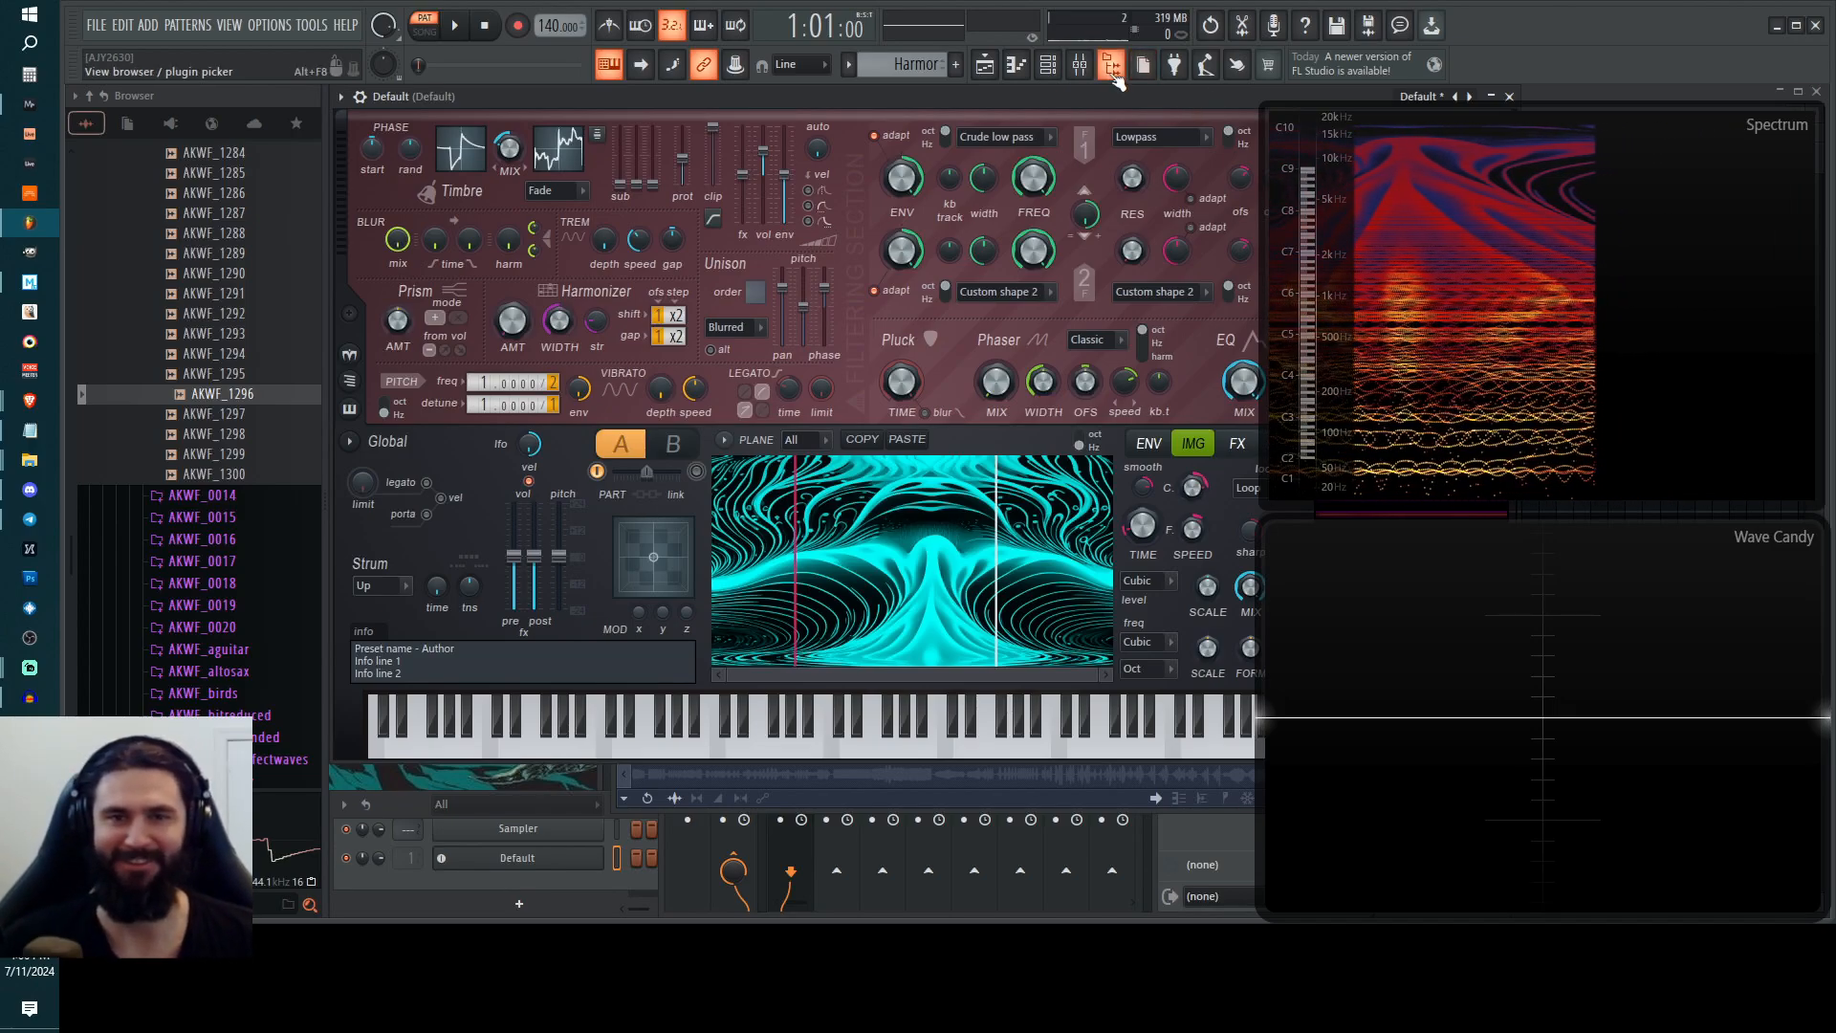
{"action": "key", "text": "alt+F8"}
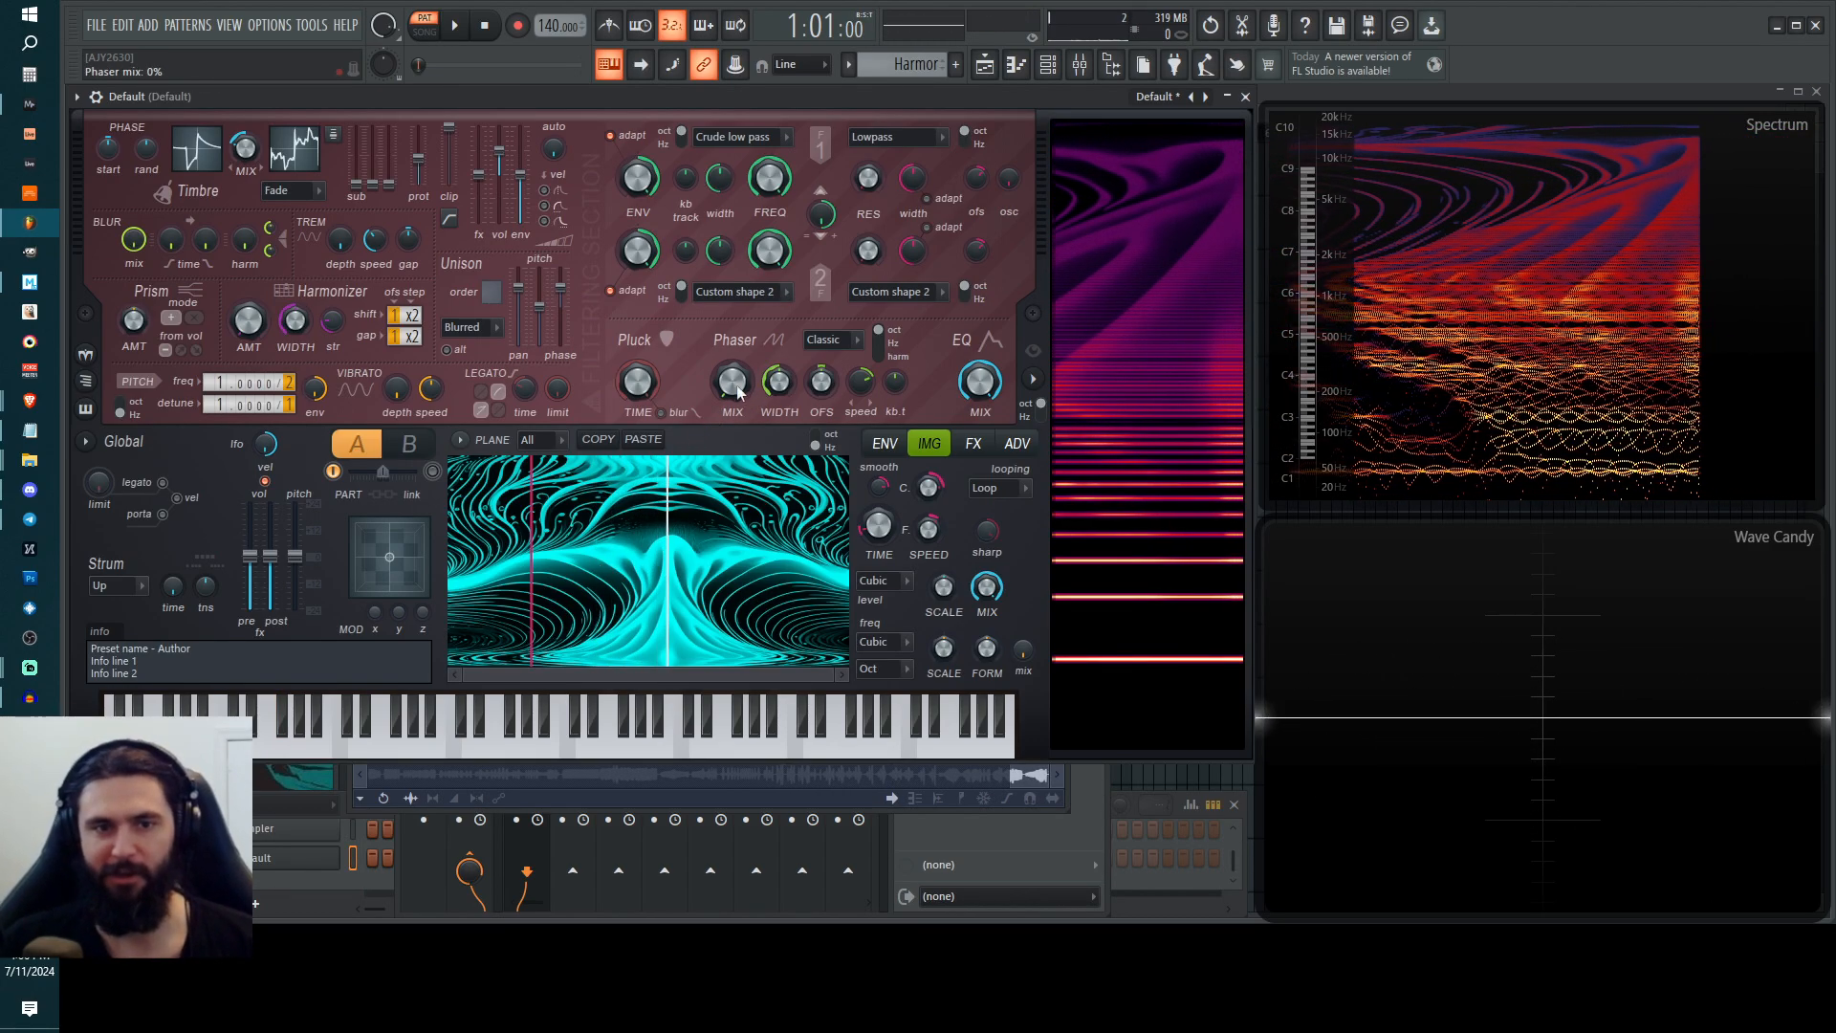
Set Harmor's phaser mix to 100% and its phaser type to Custom.
{"action": "left_click_drag", "start_coordinate": [732, 382], "coordinate": [732, 342]}
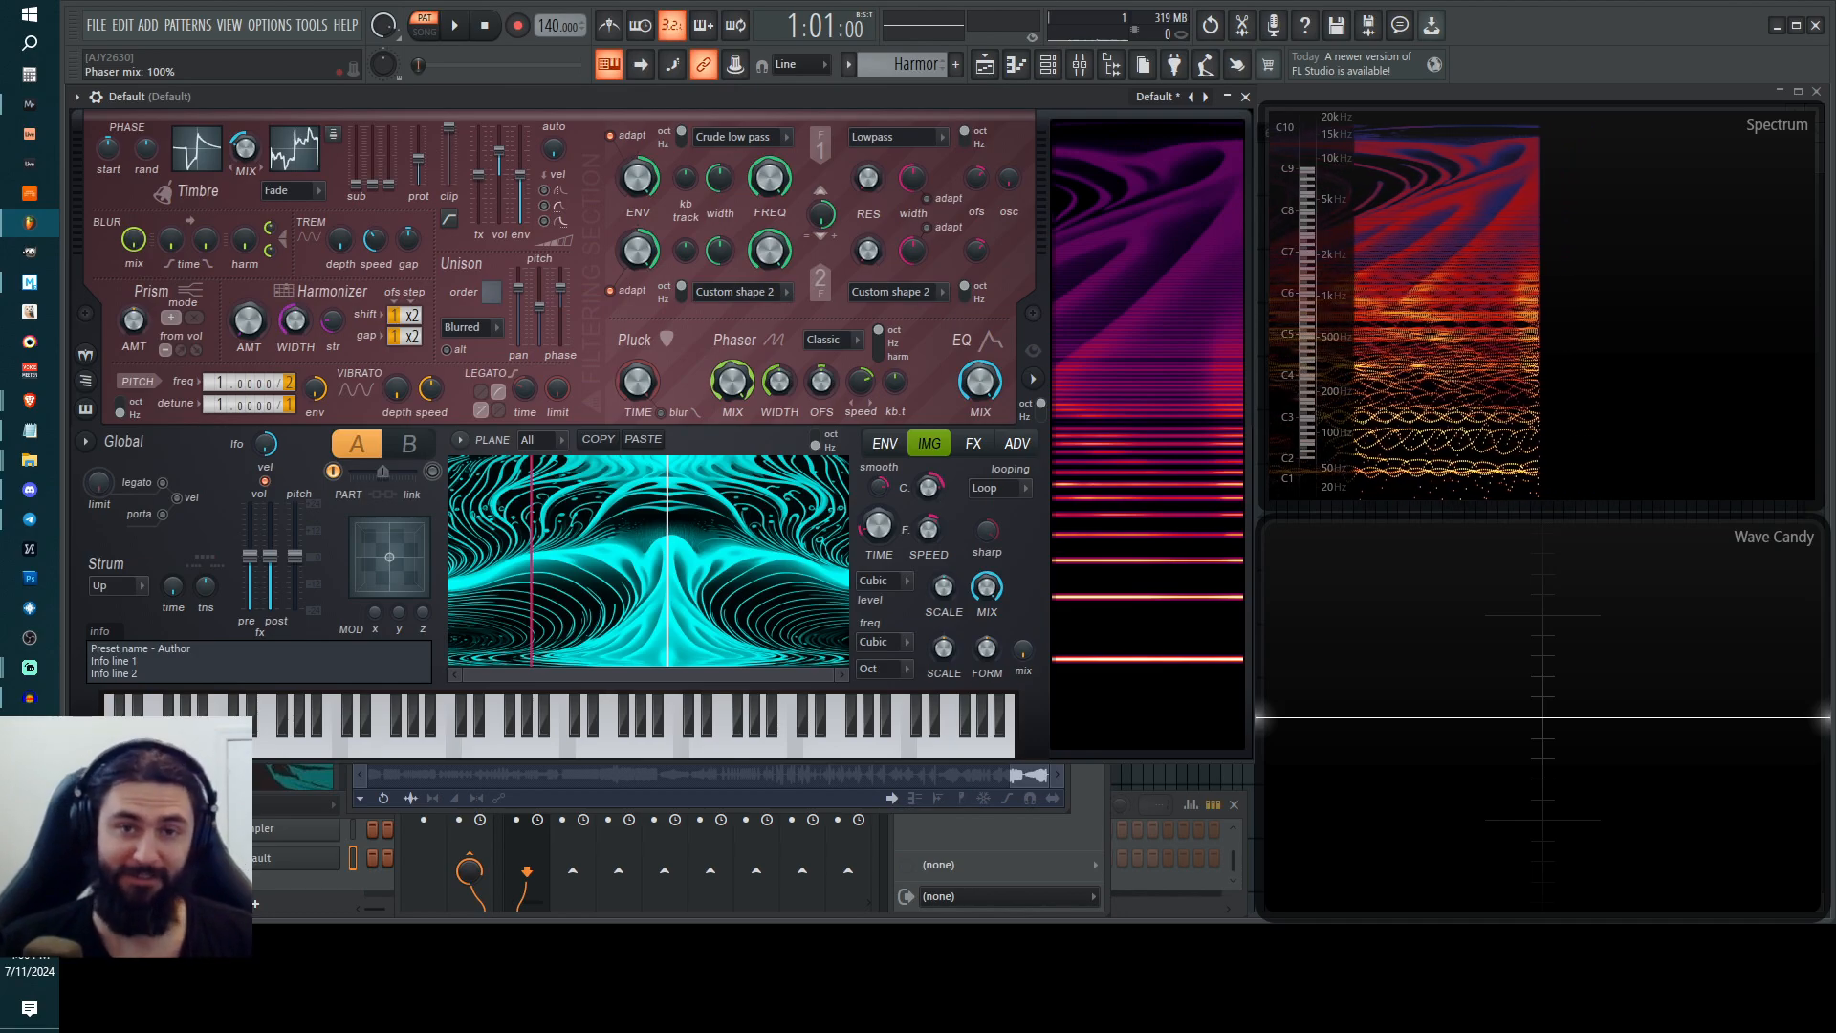
{"action": "left_click", "coordinate": [824, 340]}
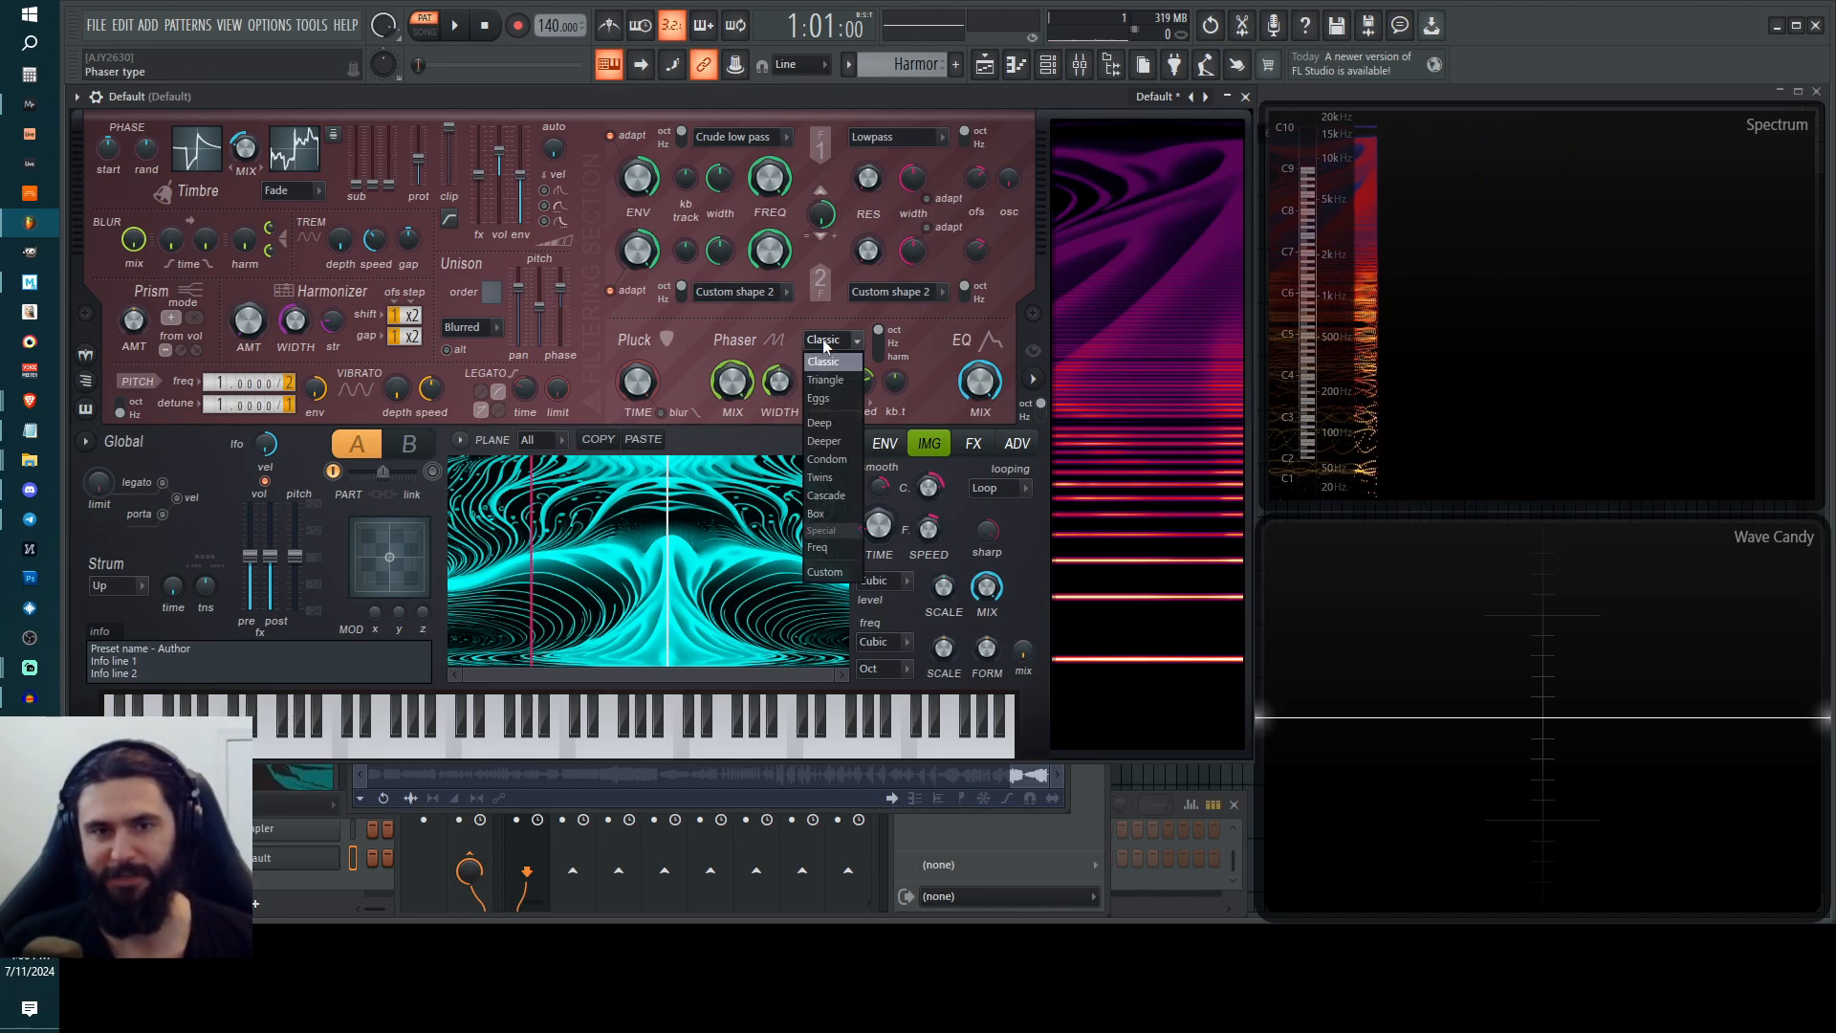
{"action": "left_click", "coordinate": [819, 572]}
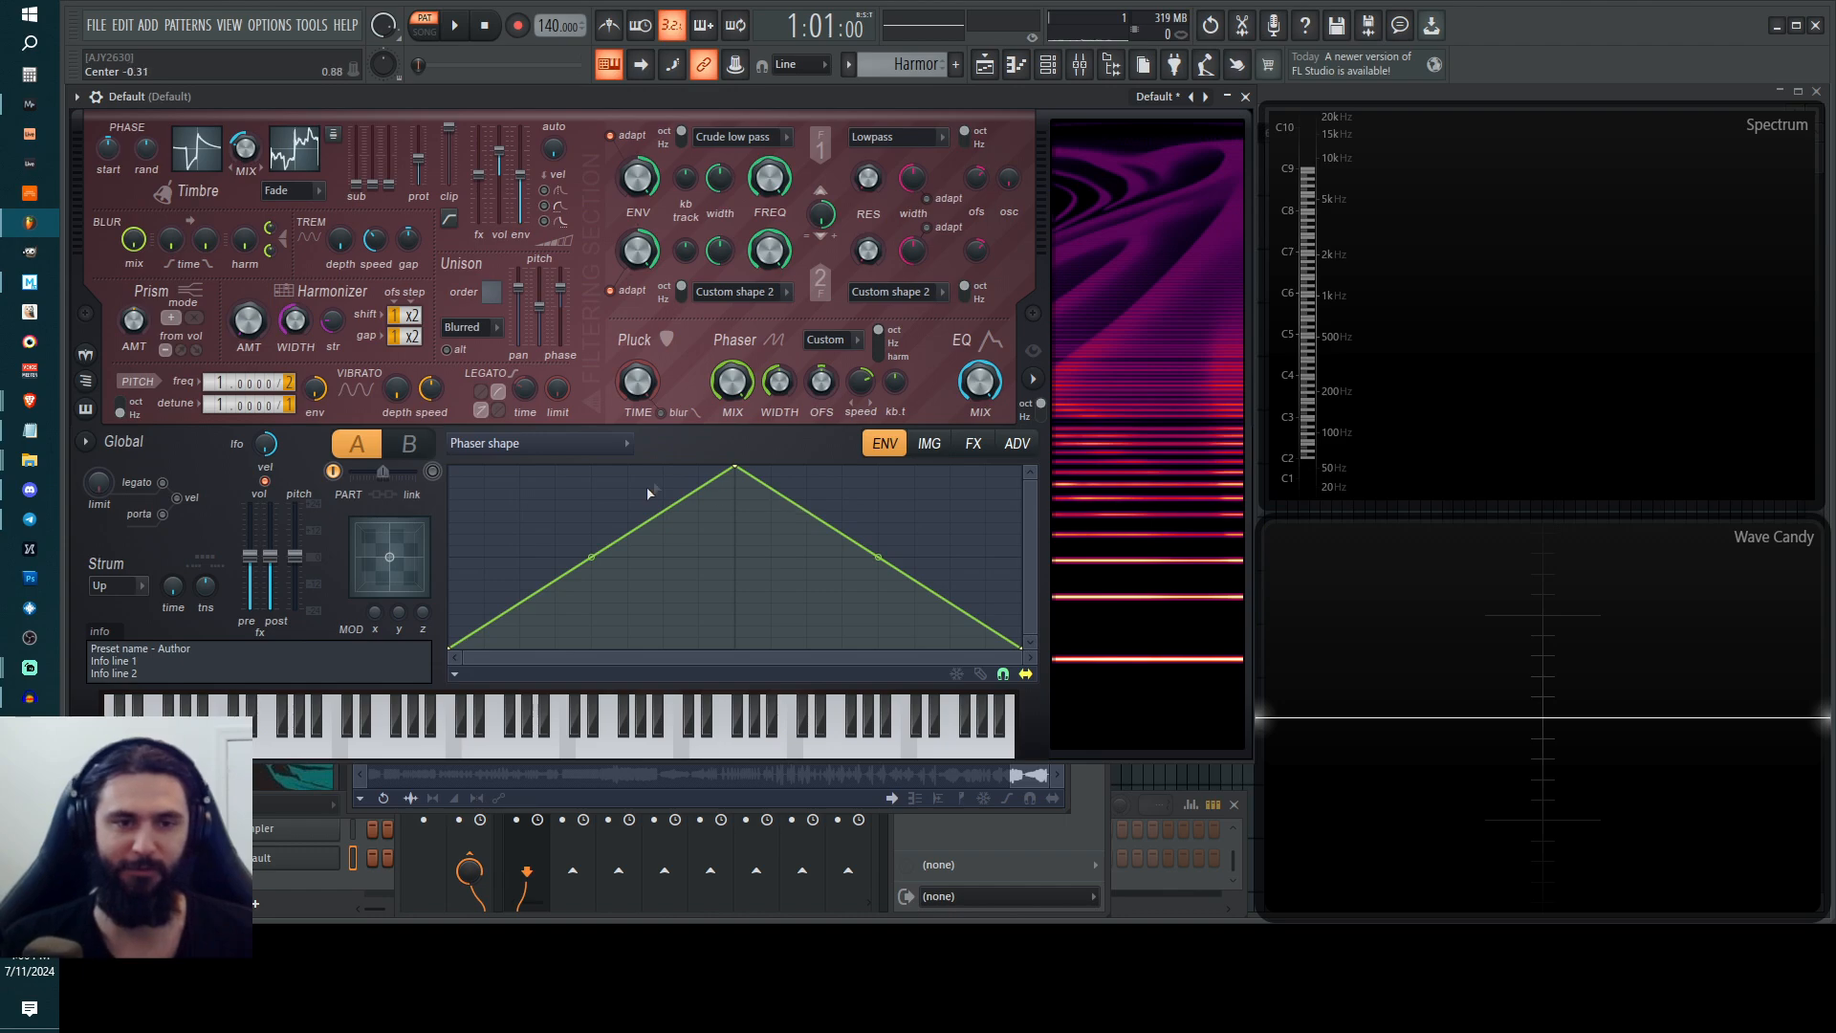
Shape the custom phaser curve into several uneven peaks and dips by adding and moving points, and adjust the phaser width.
{"action": "left_click_drag", "start_coordinate": [700, 487], "coordinate": [551, 568]}
{"action": "right_click", "coordinate": [701, 557]}
{"action": "left_click_drag", "start_coordinate": [701, 557], "coordinate": [664, 613]}
{"action": "right_click", "coordinate": [734, 534]}
{"action": "right_click", "coordinate": [772, 603]}
{"action": "right_click", "coordinate": [808, 545]}
{"action": "left_click_drag", "start_coordinate": [808, 545], "coordinate": [916, 511]}
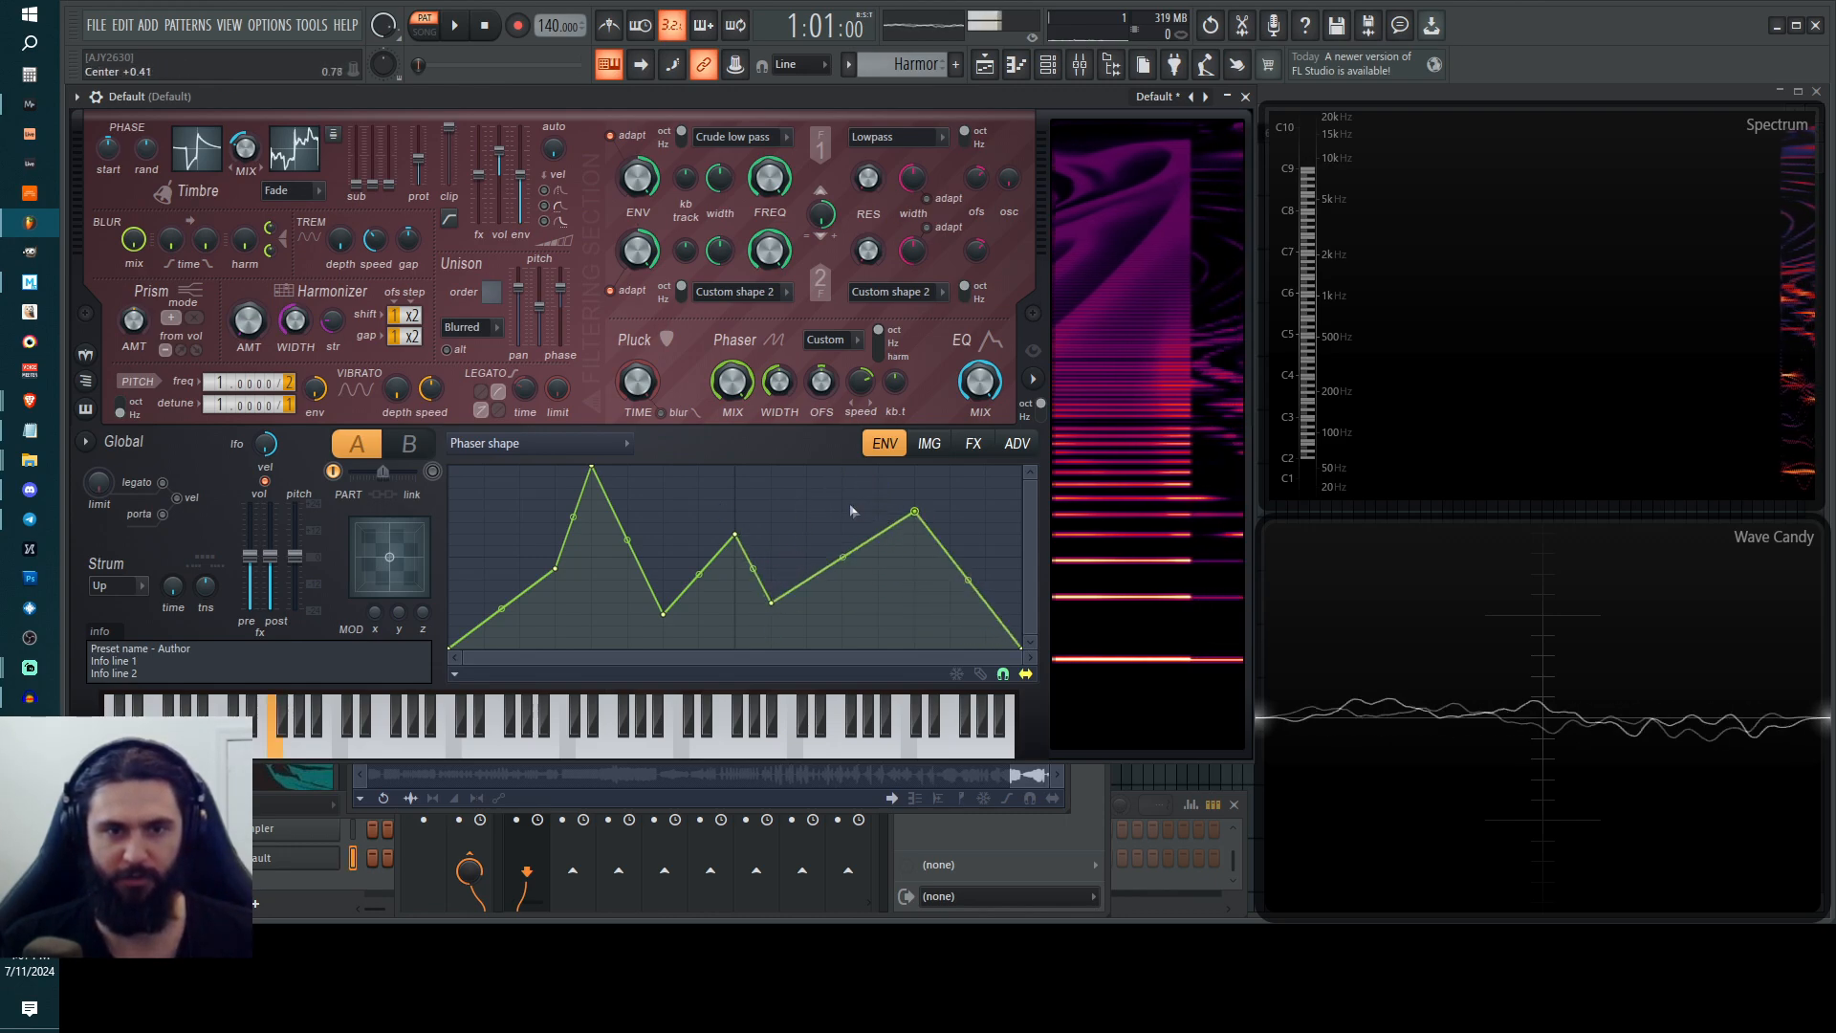
{"action": "left_click_drag", "start_coordinate": [781, 384], "coordinate": [781, 371]}
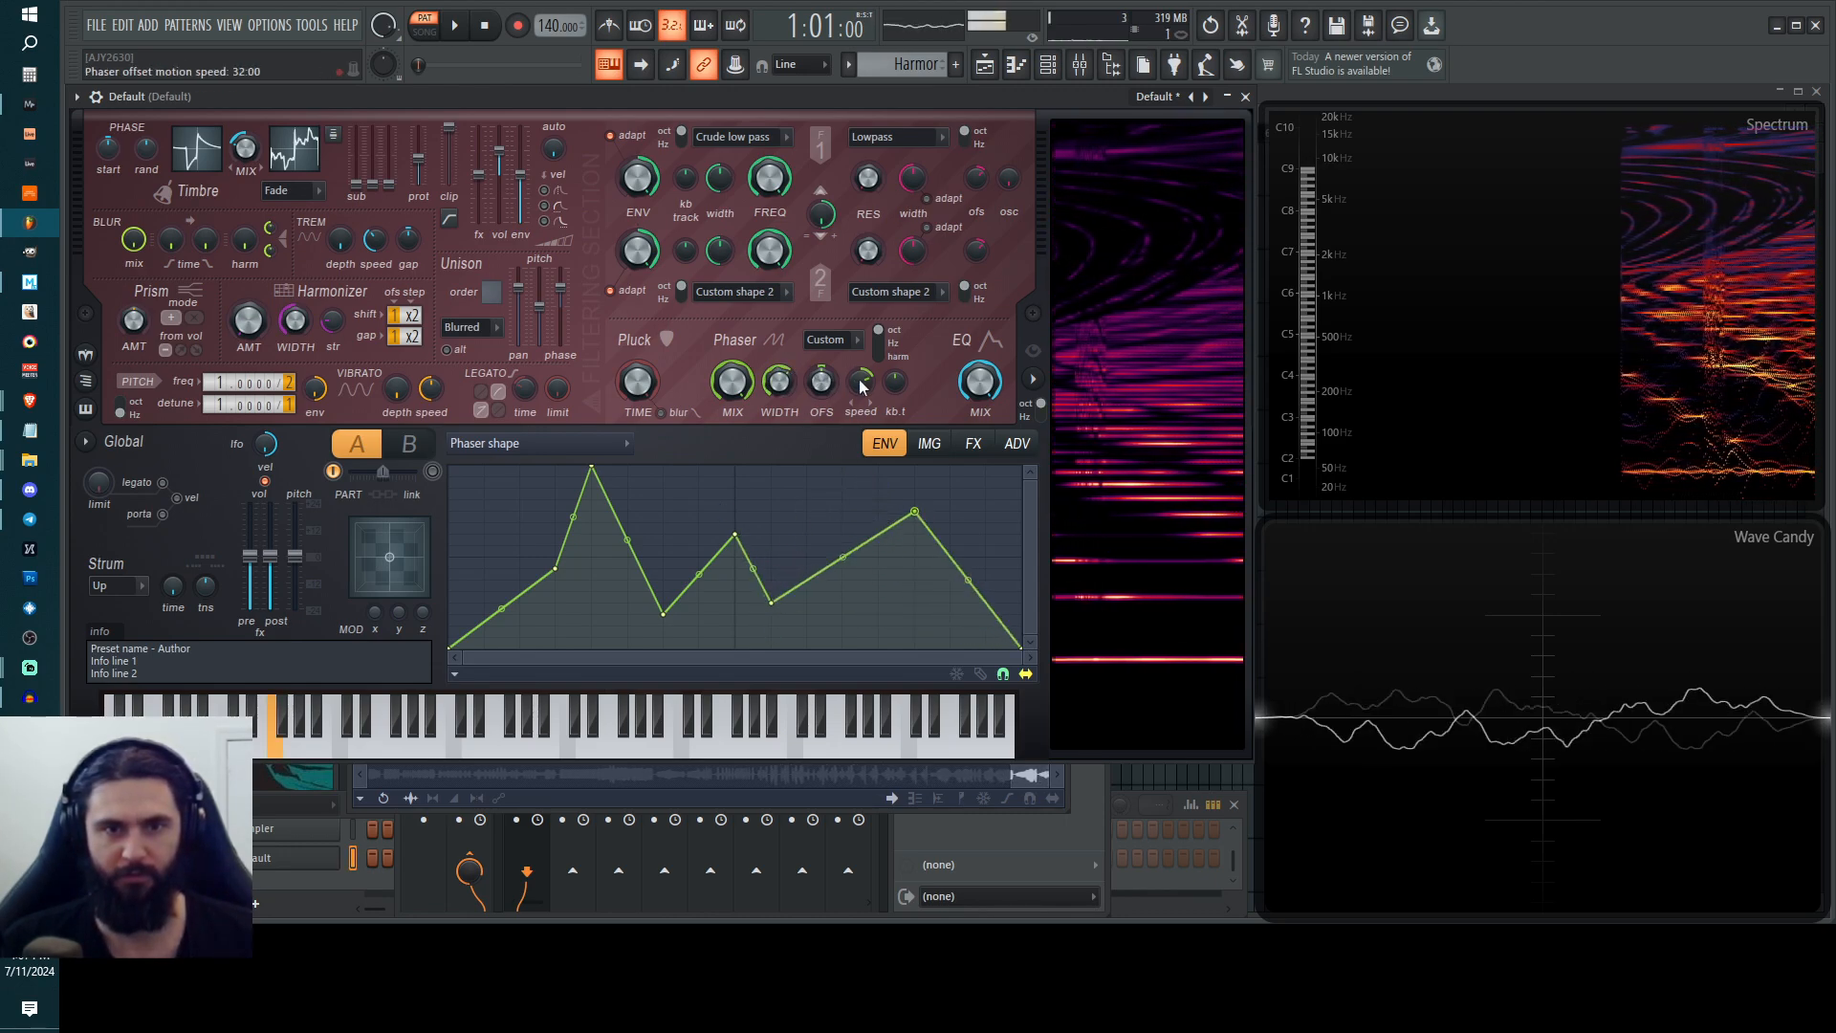
{"action": "right_click", "coordinate": [808, 509]}
{"action": "left_click_drag", "start_coordinate": [809, 509], "coordinate": [835, 482]}
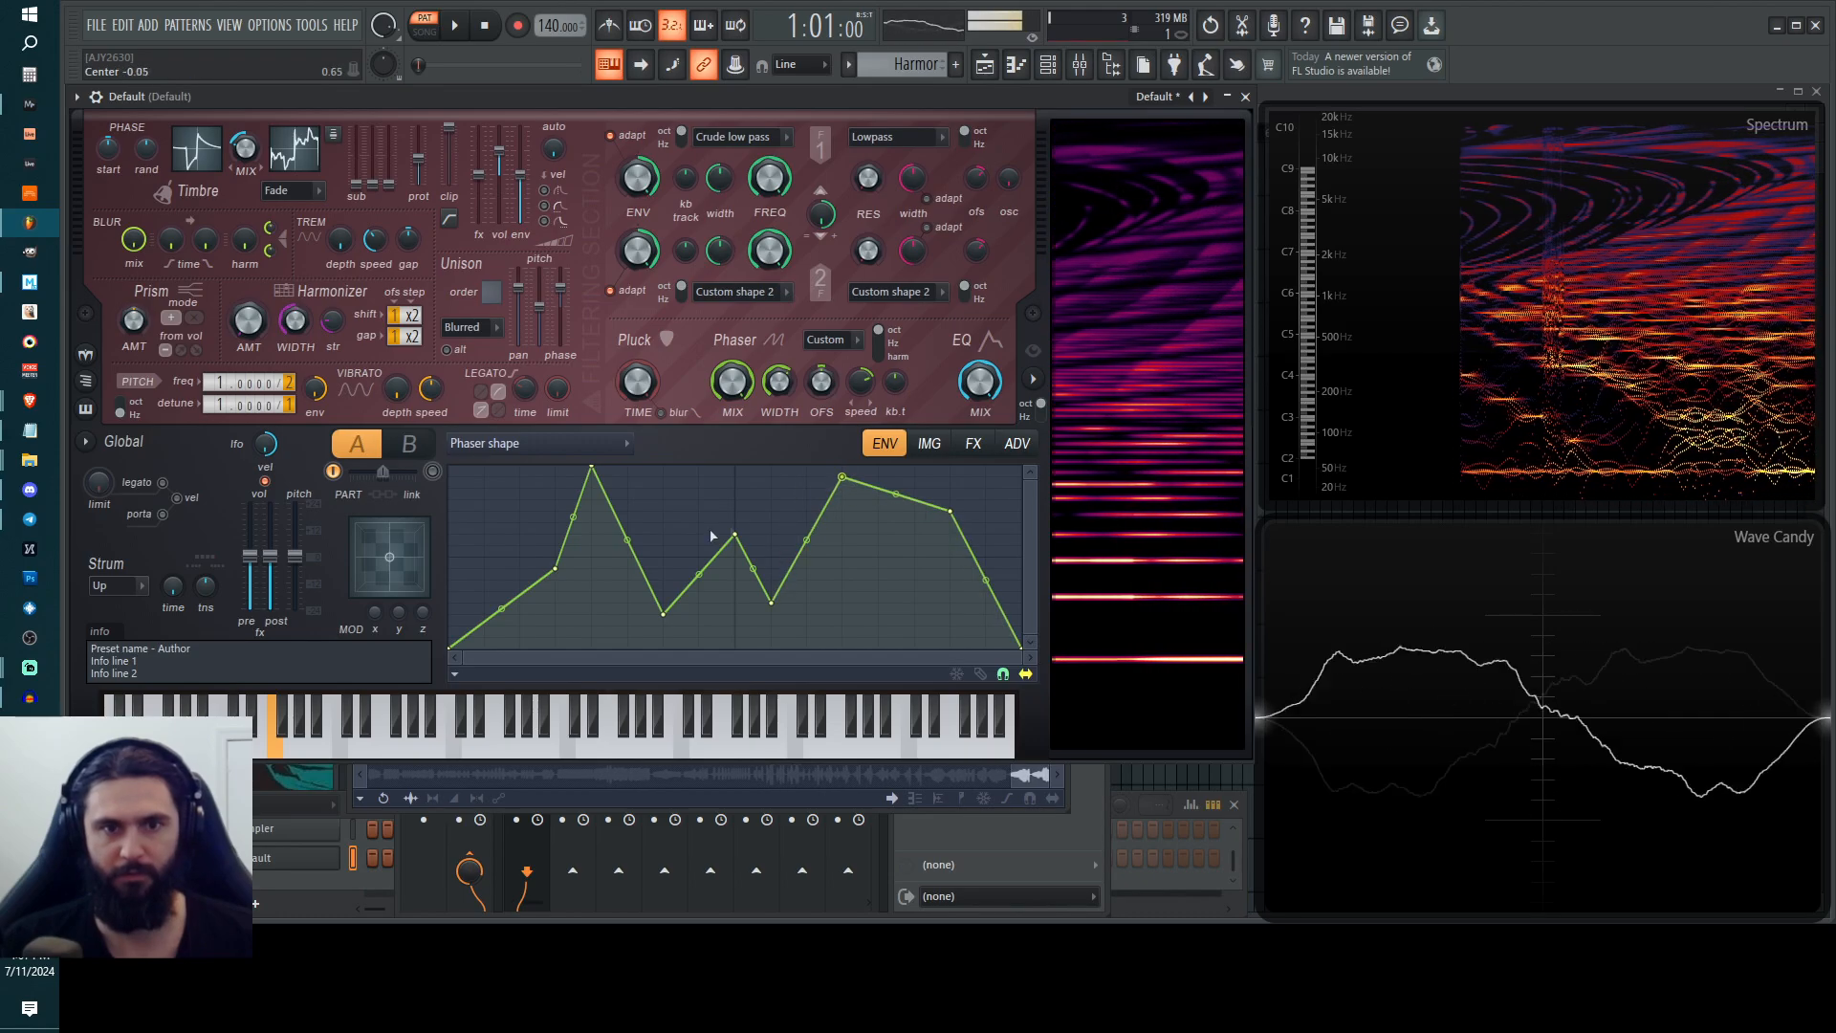
Return to the image section, load the checkered corridor image and vary the fine playback speed while playing notes.
{"action": "left_click", "coordinate": [928, 443]}
{"action": "left_click_drag", "start_coordinate": [929, 529], "coordinate": [929, 537]}
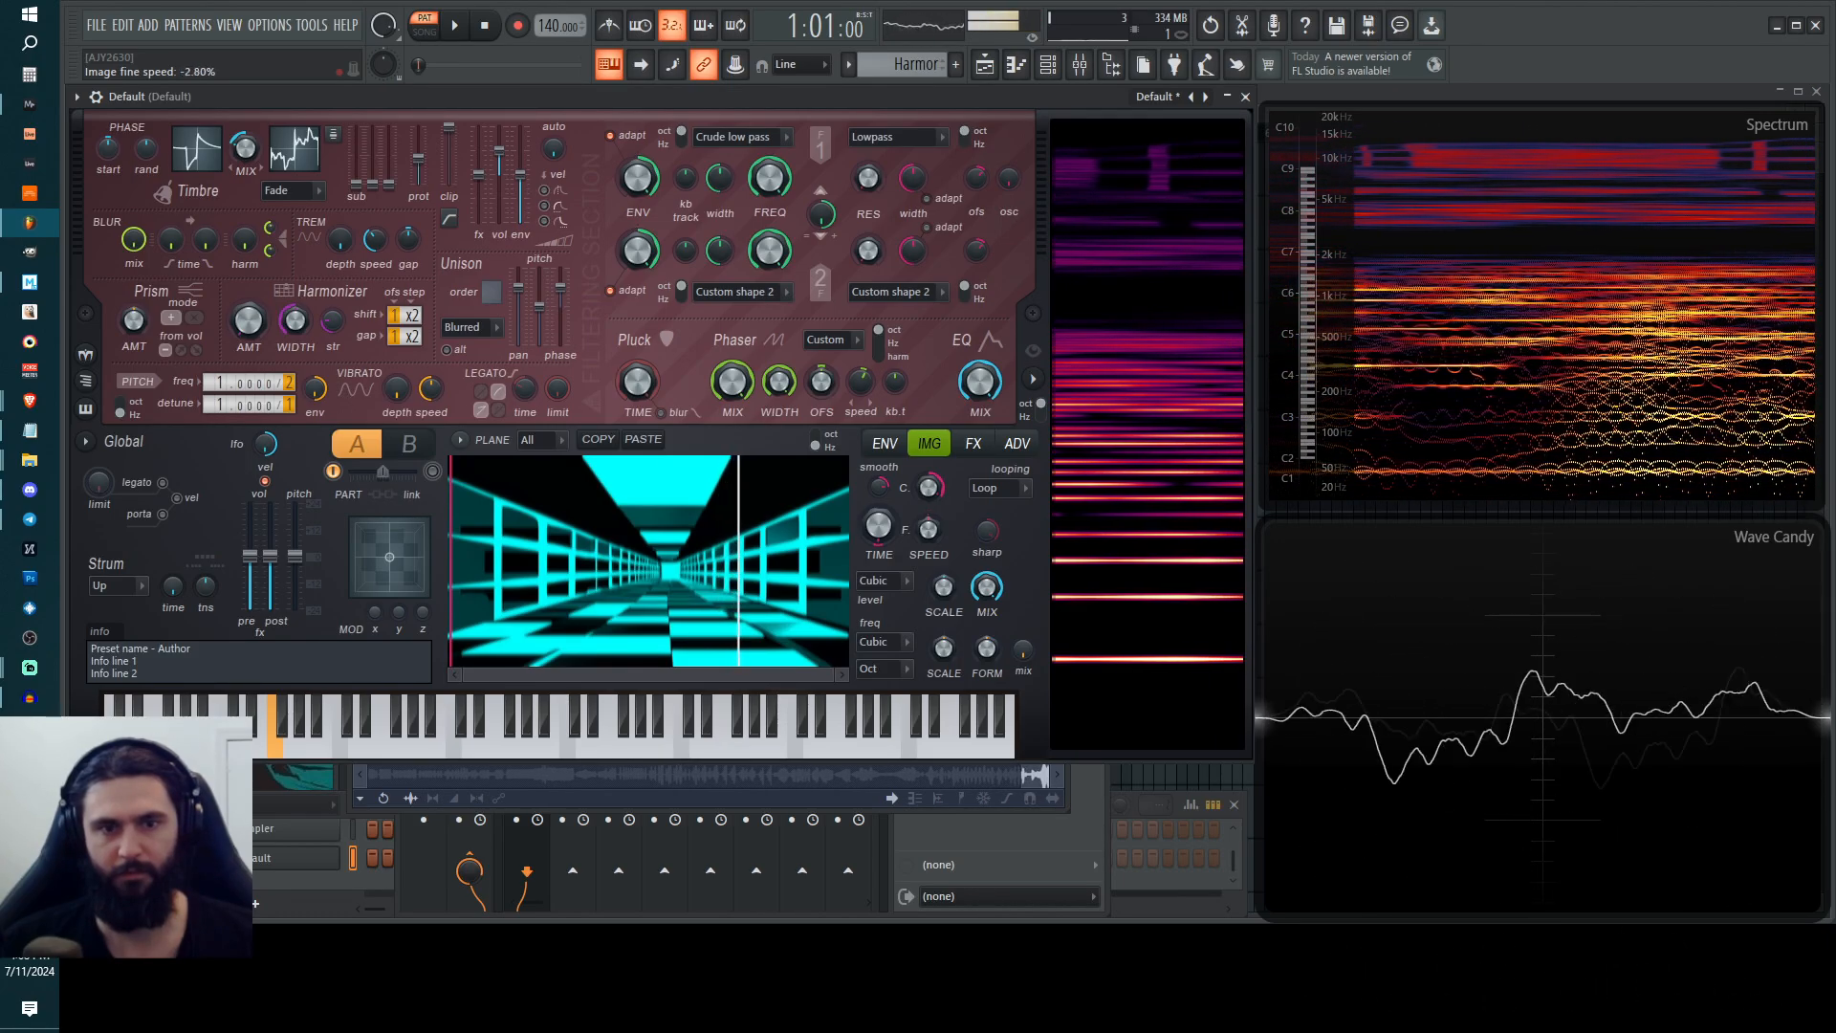
{"action": "left_click_drag", "start_coordinate": [929, 528], "coordinate": [929, 533]}
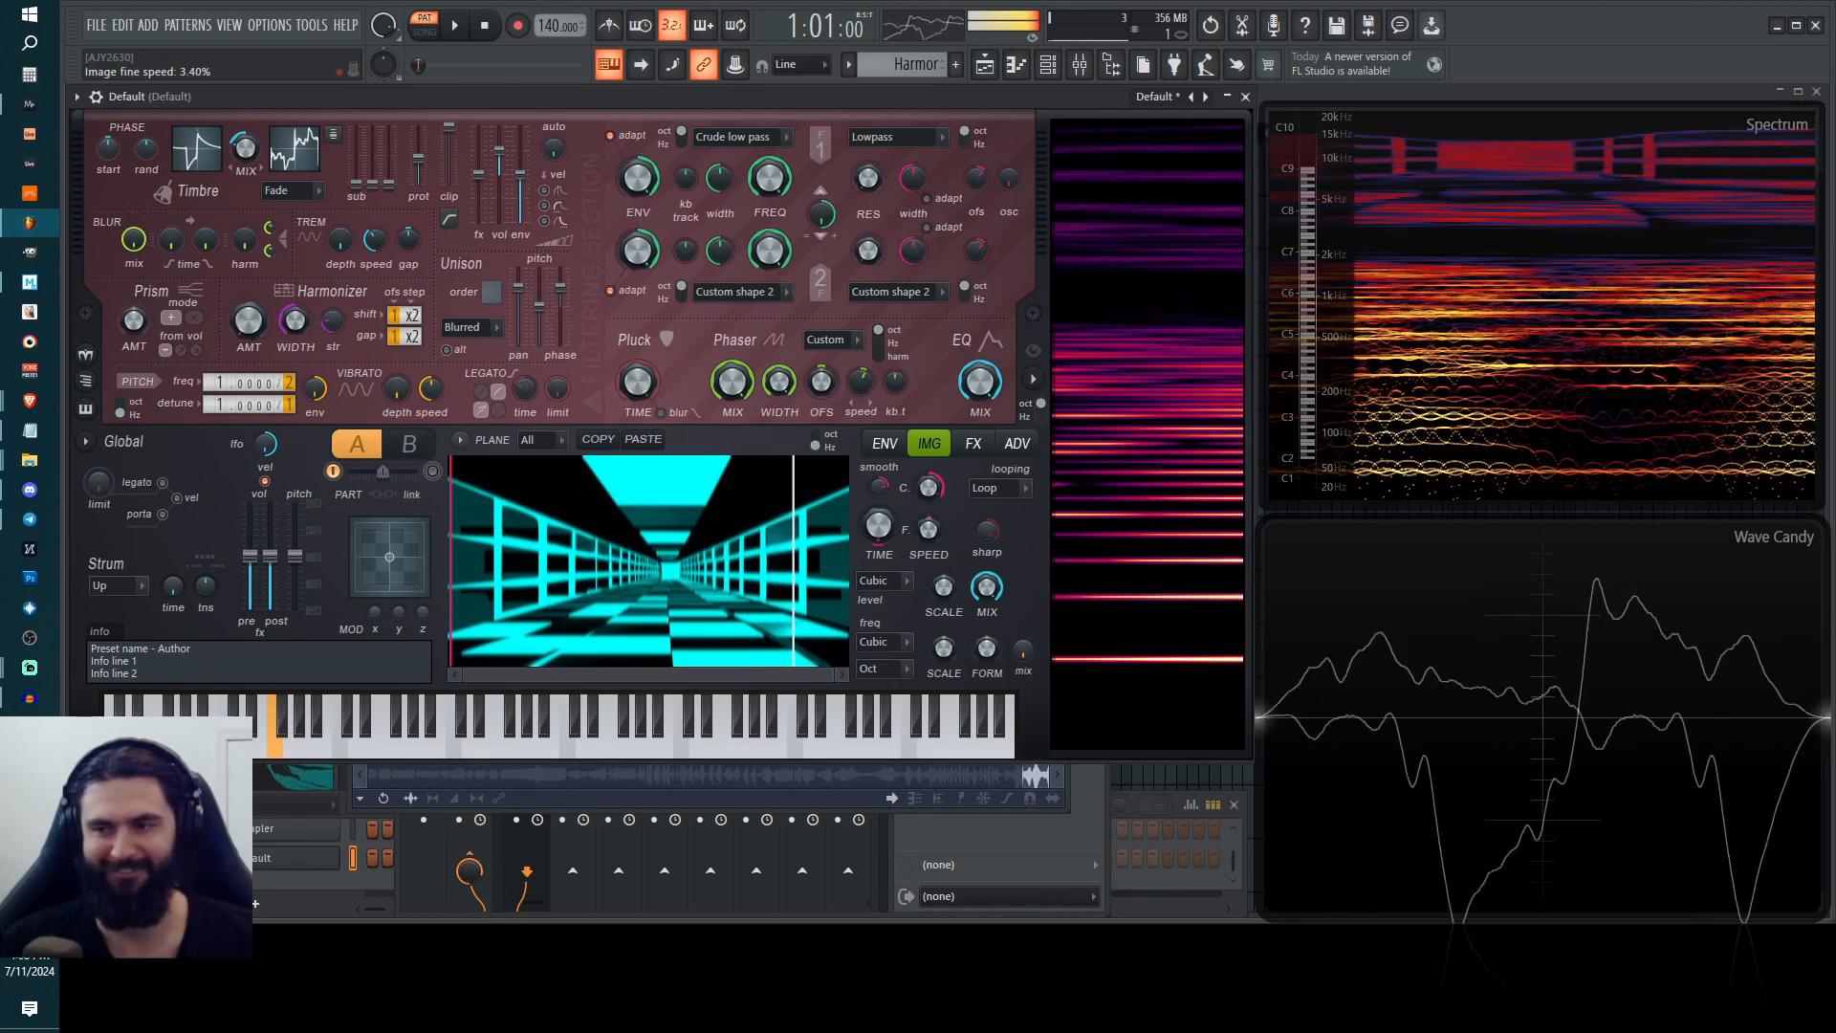
{"action": "left_click_drag", "start_coordinate": [929, 533], "coordinate": [935, 524]}
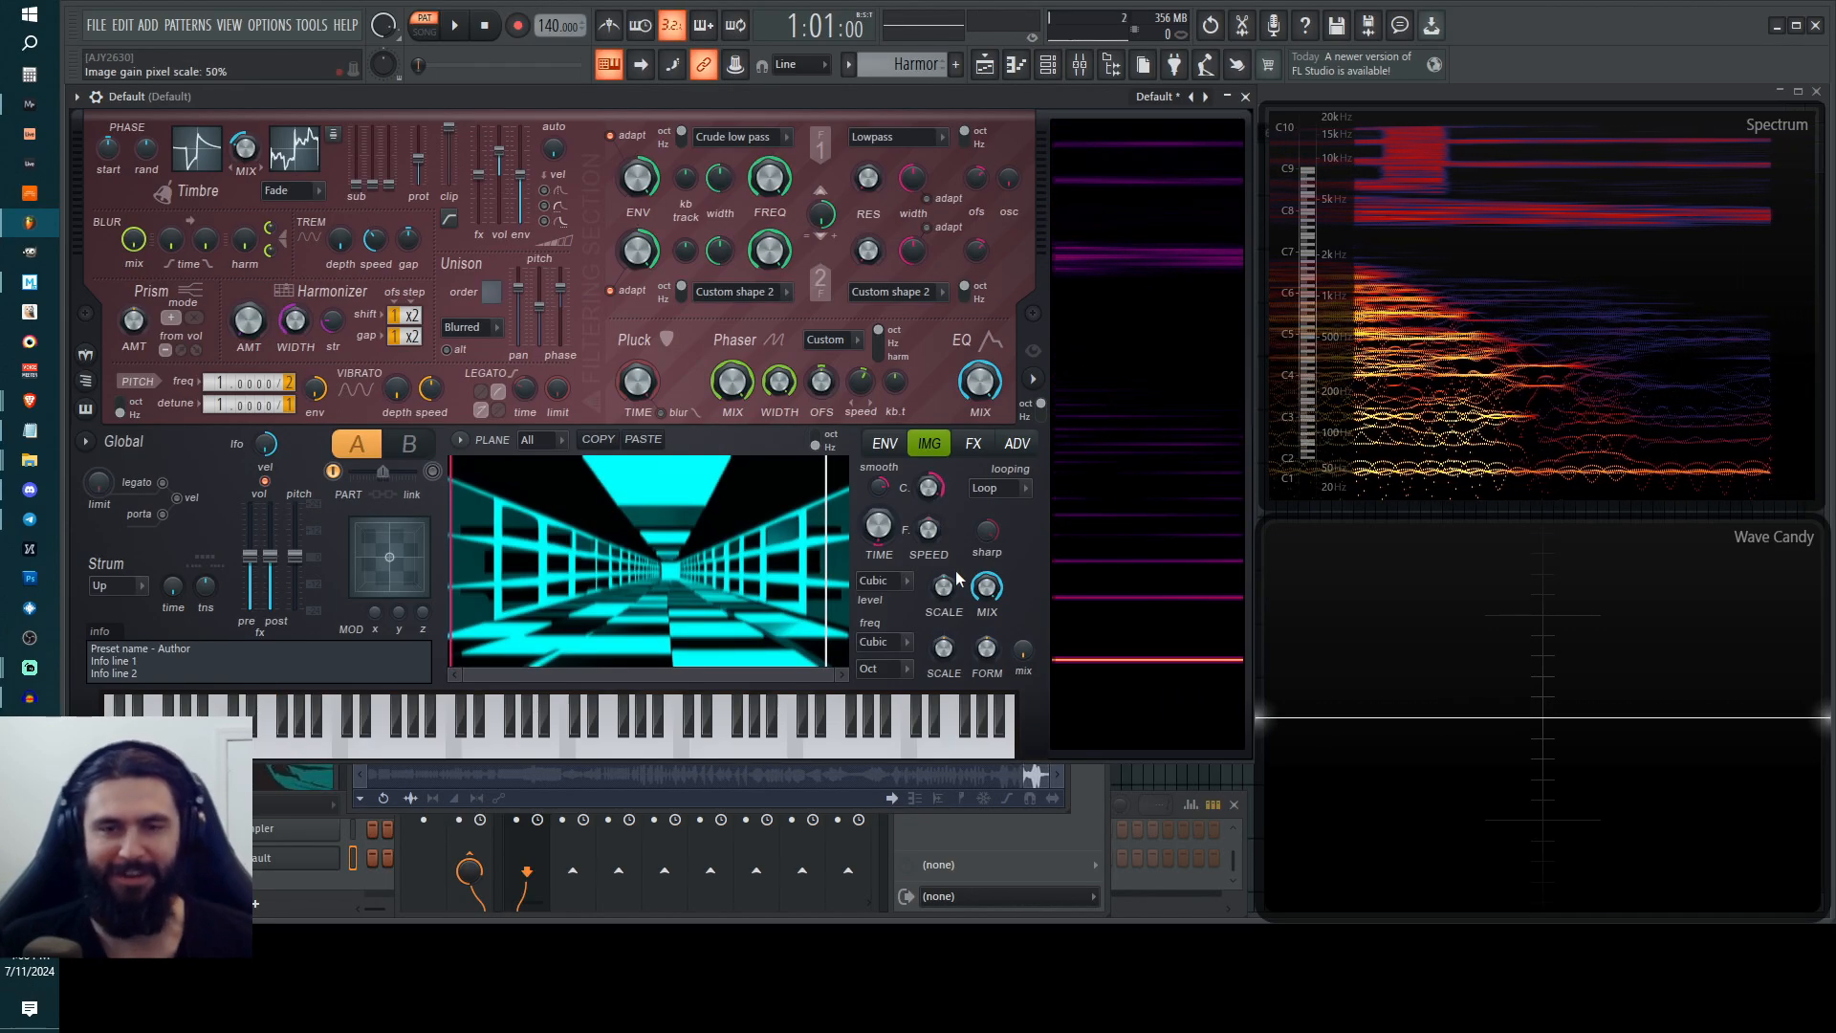
Open the Edison recorder on Harmor's mixer track and stop the recording.
{"action": "left_click", "coordinate": [1046, 864]}
{"action": "left_click", "coordinate": [985, 819]}
{"action": "left_click", "coordinate": [972, 229]}
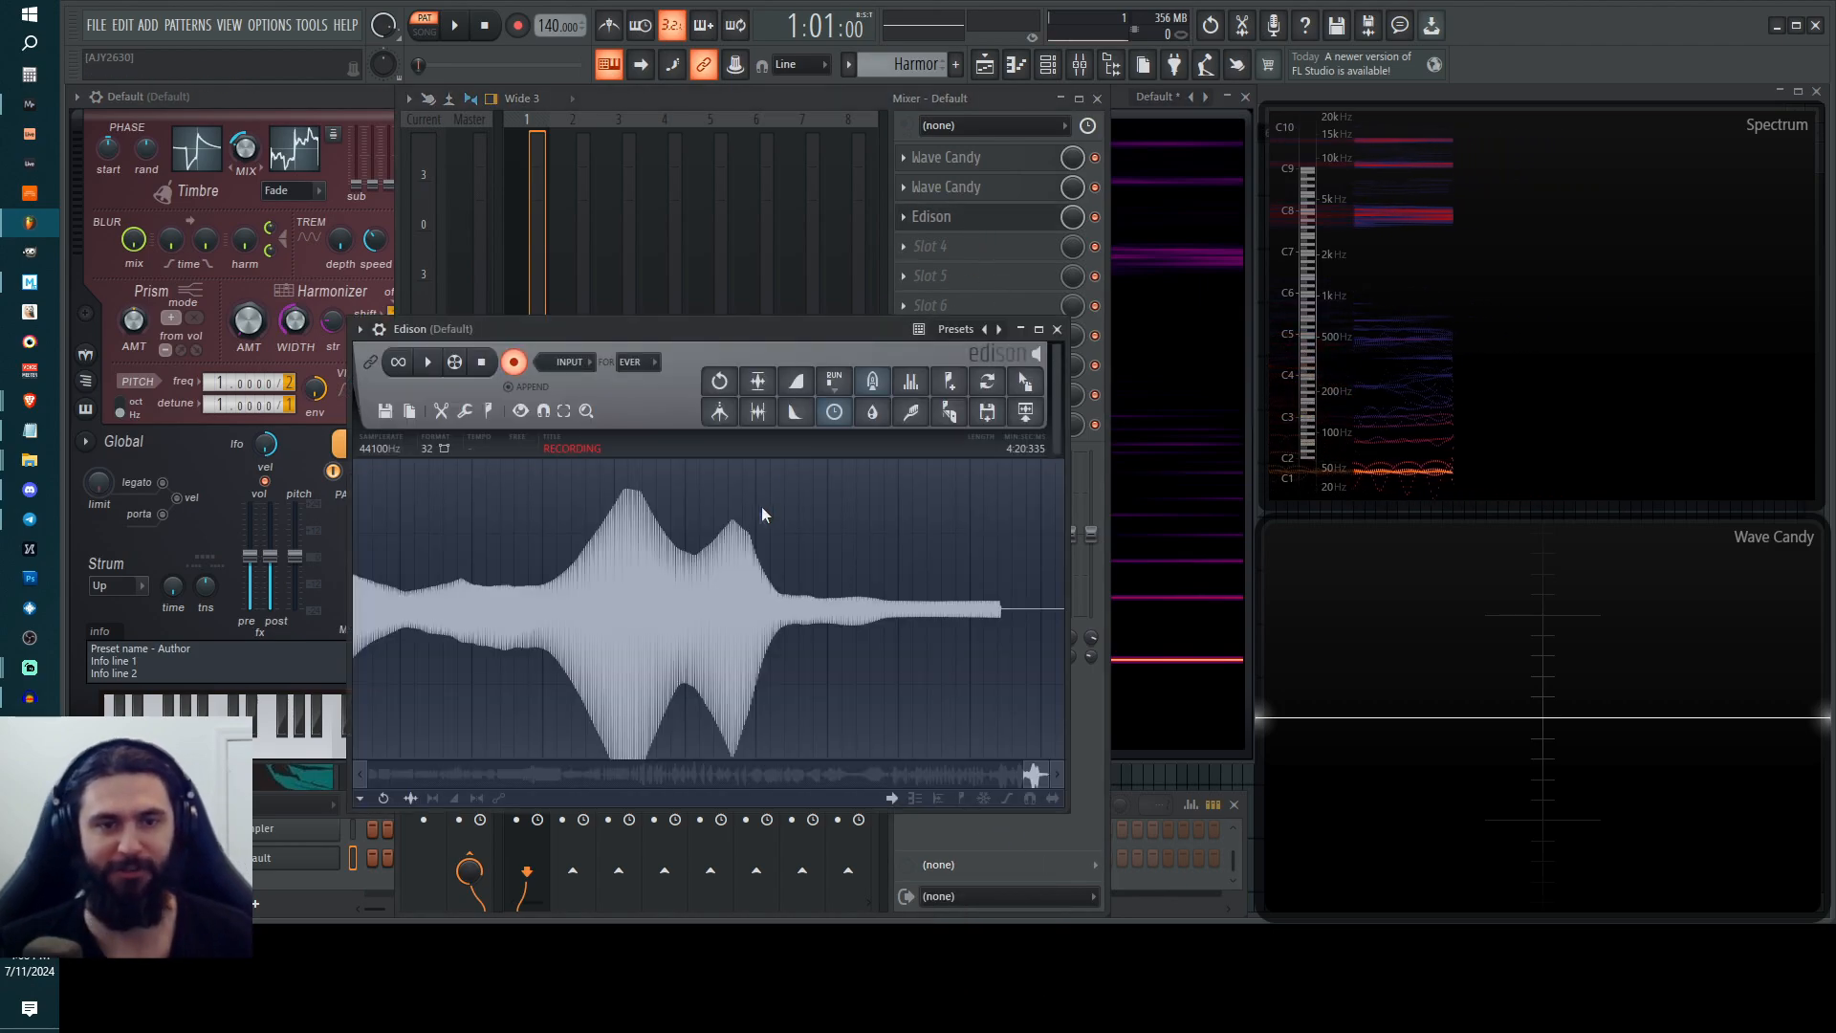
{"action": "left_click", "coordinate": [515, 362]}
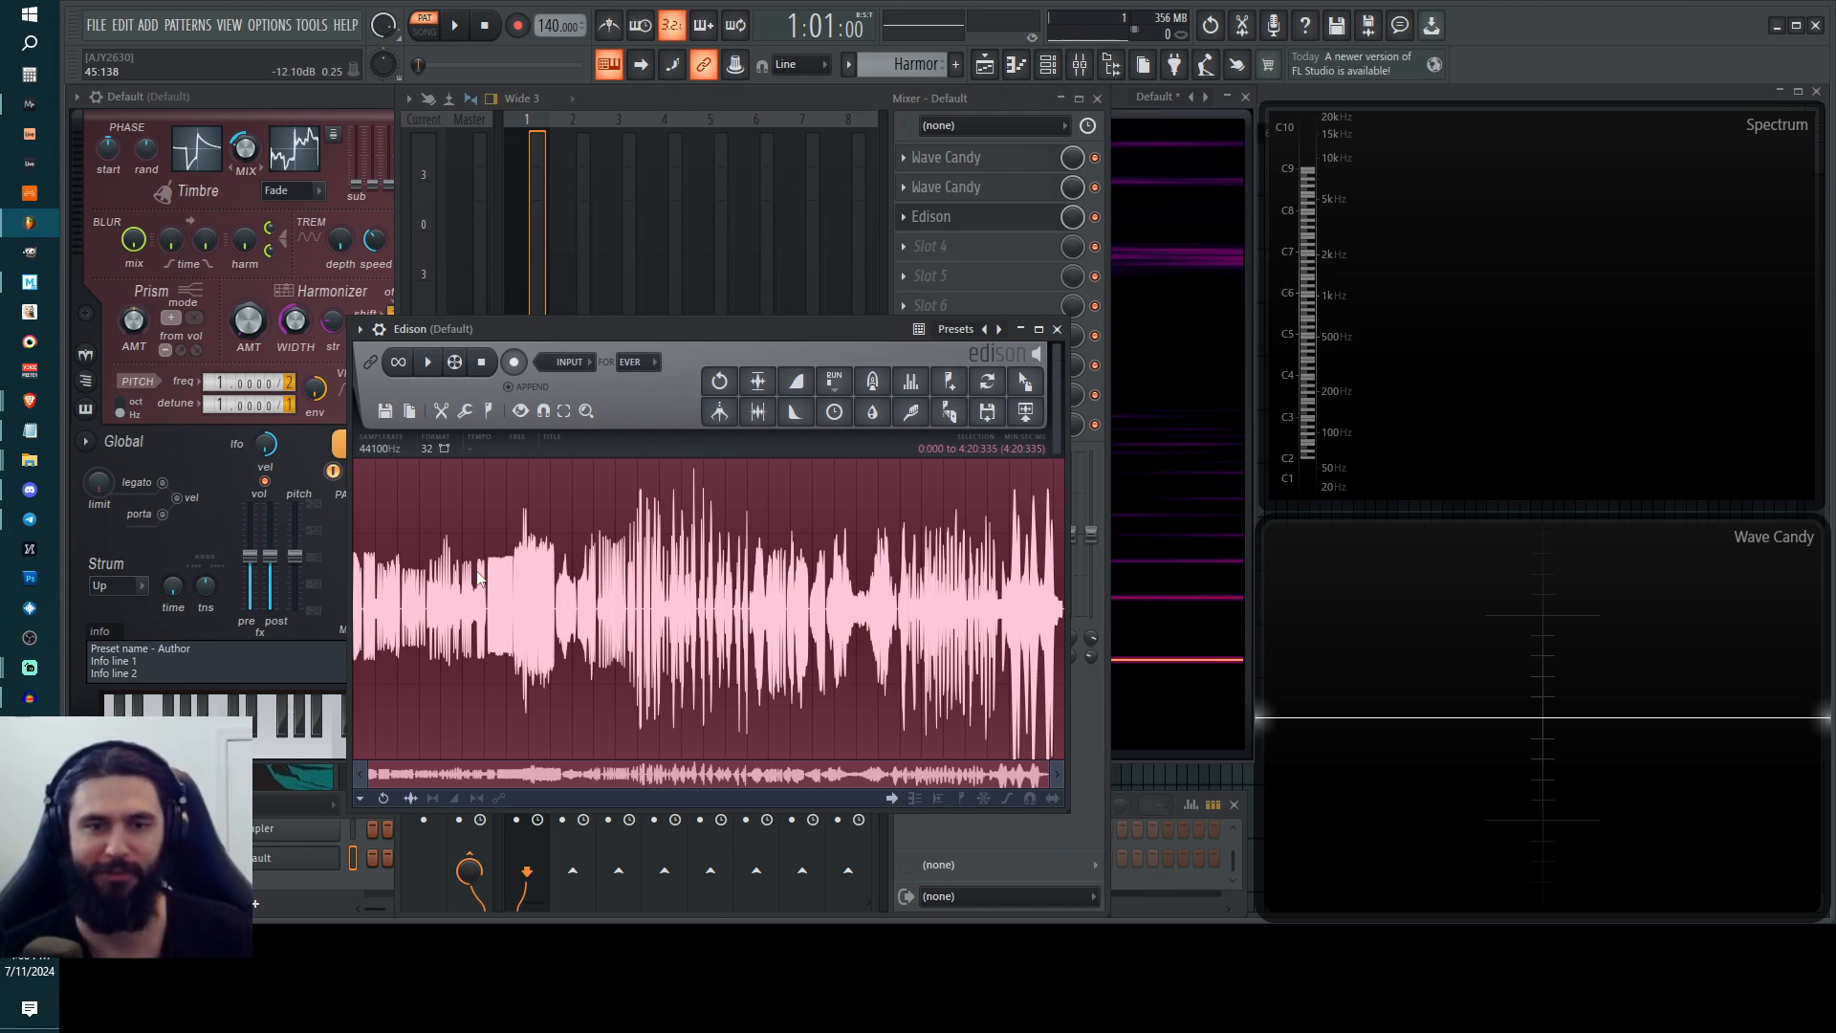
{"action": "left_click", "coordinate": [386, 411]}
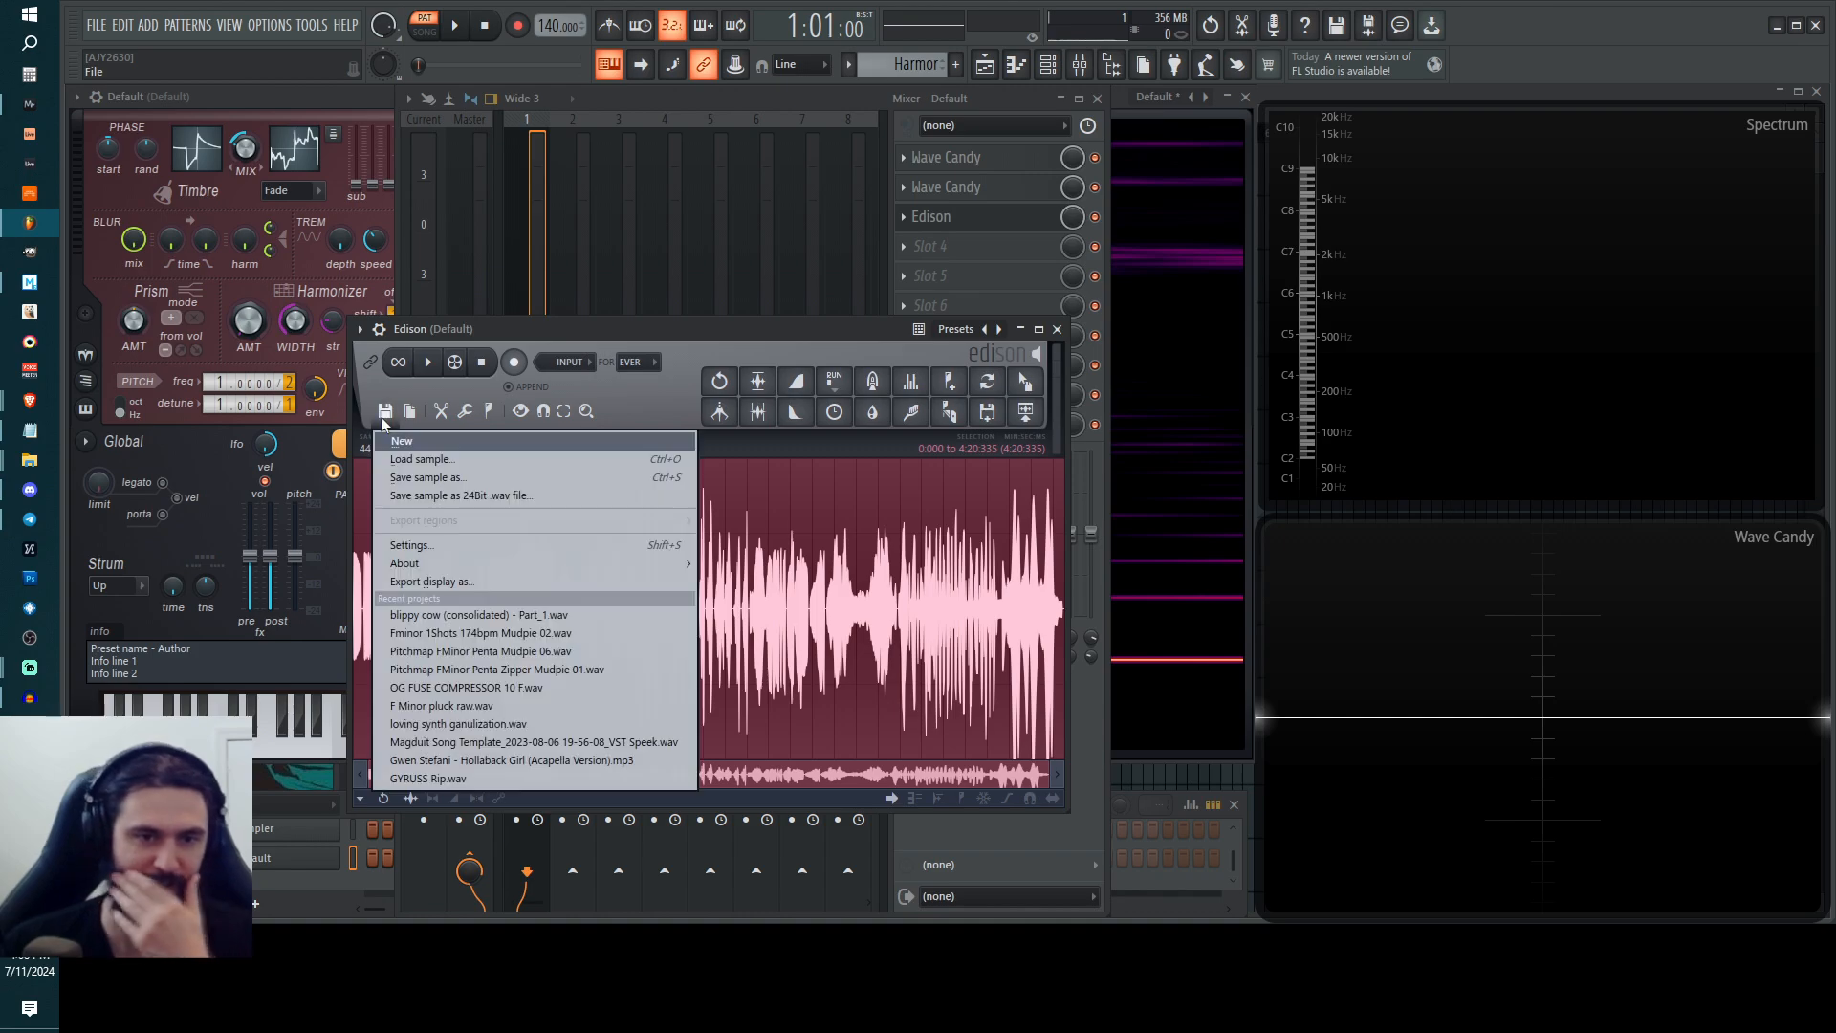
{"action": "left_click", "coordinate": [431, 479]}
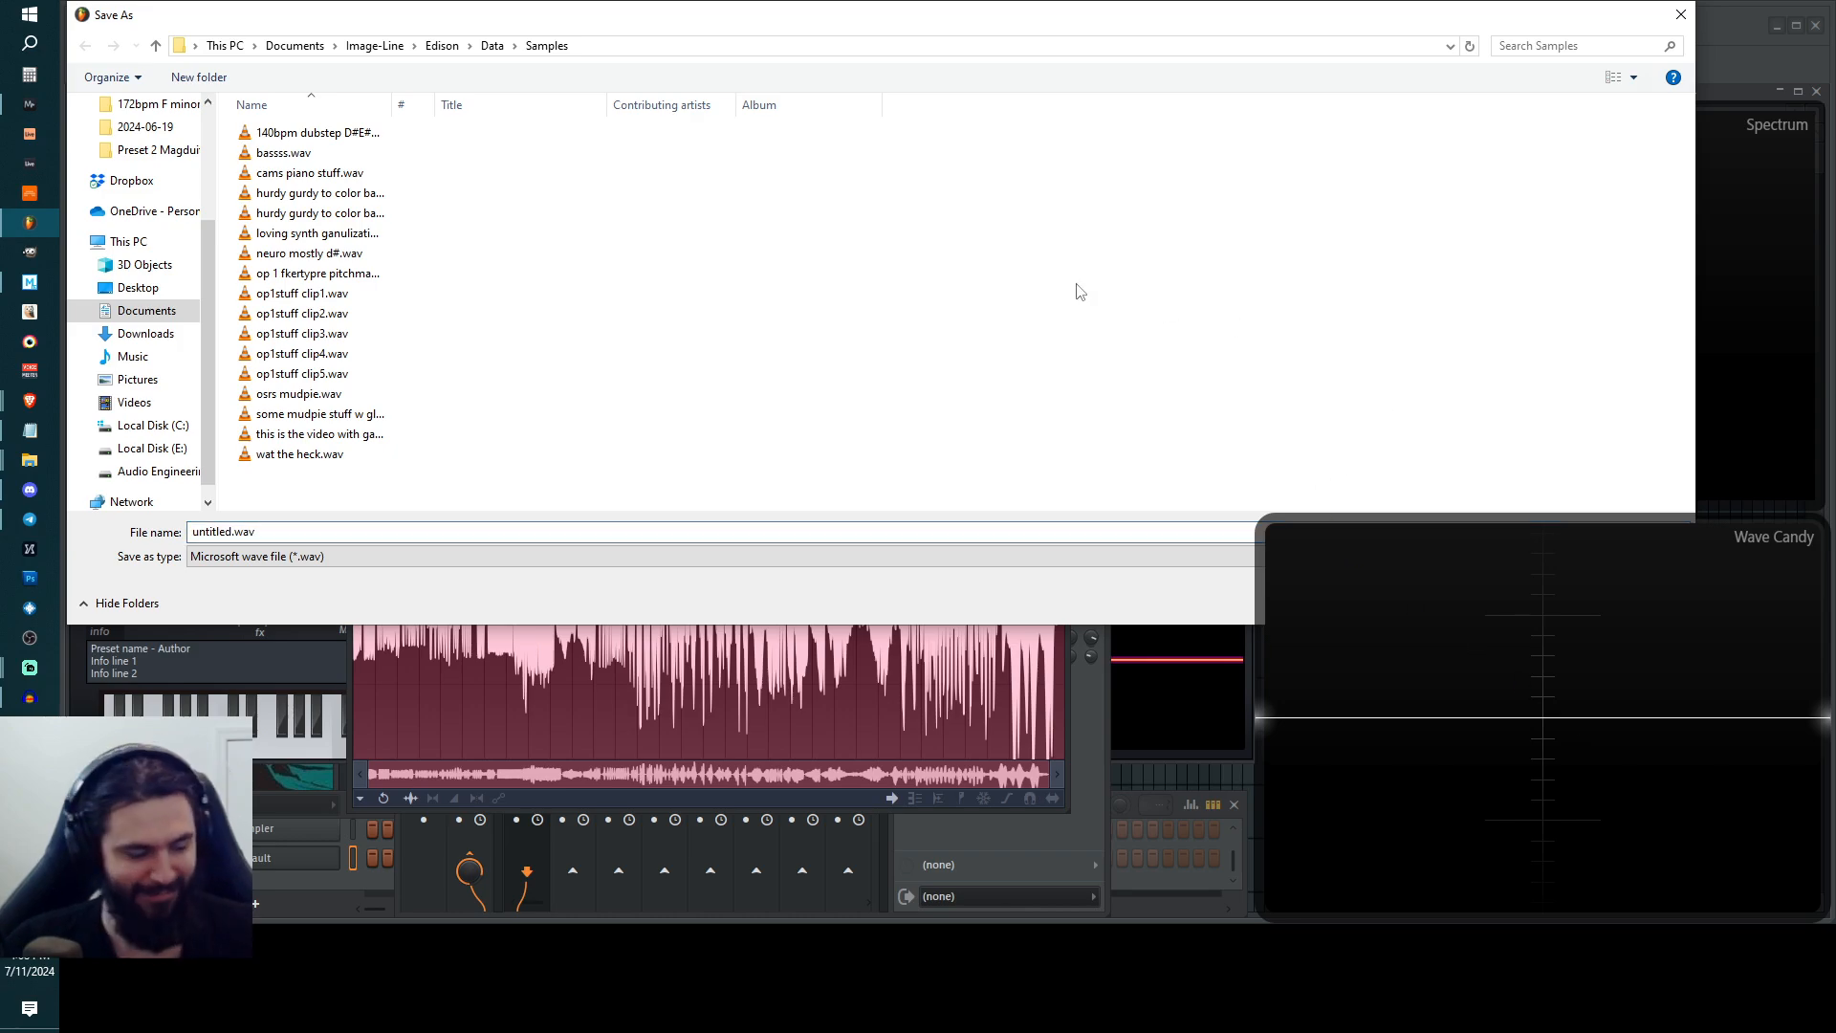
{"action": "key", "text": "Escape"}
Minimize the Wave Candy oscilloscope and start saving the recording, browsing from the F Note Mudpies favorite up to Raw Disorganized Samples.
{"action": "left_click", "coordinate": [1487, 801]}
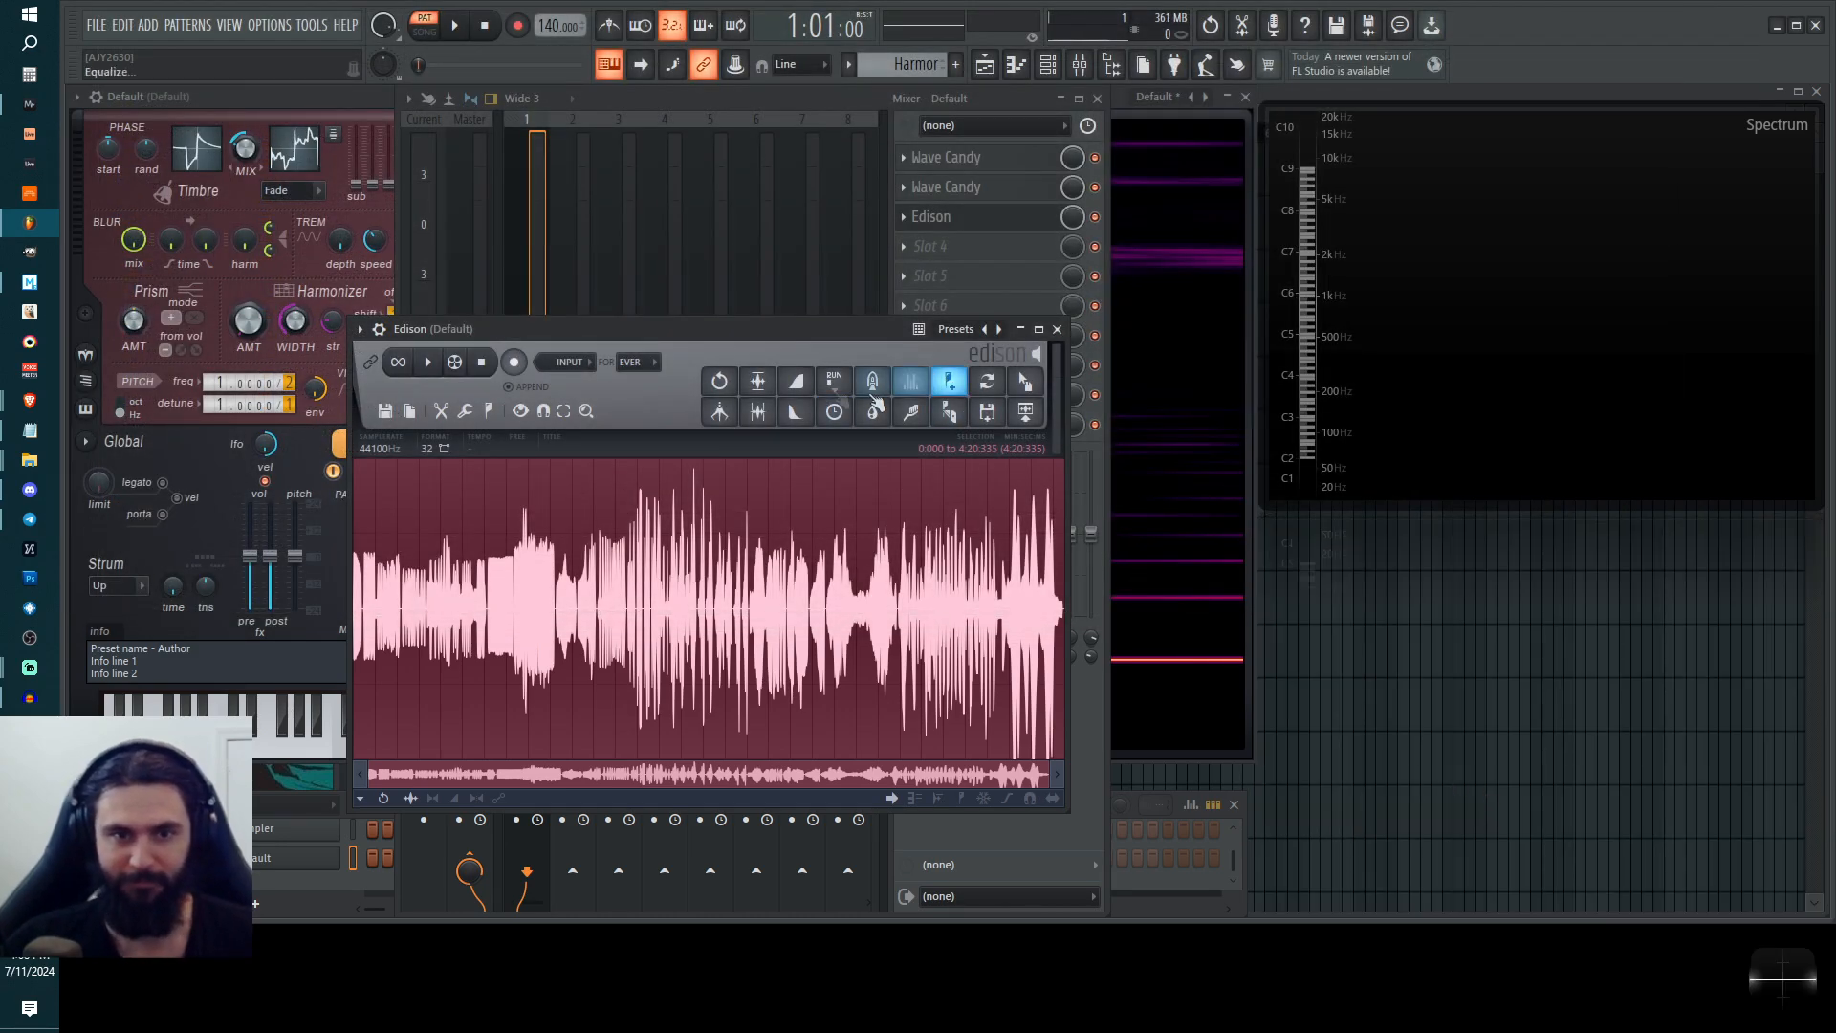
{"action": "left_click", "coordinate": [411, 410]}
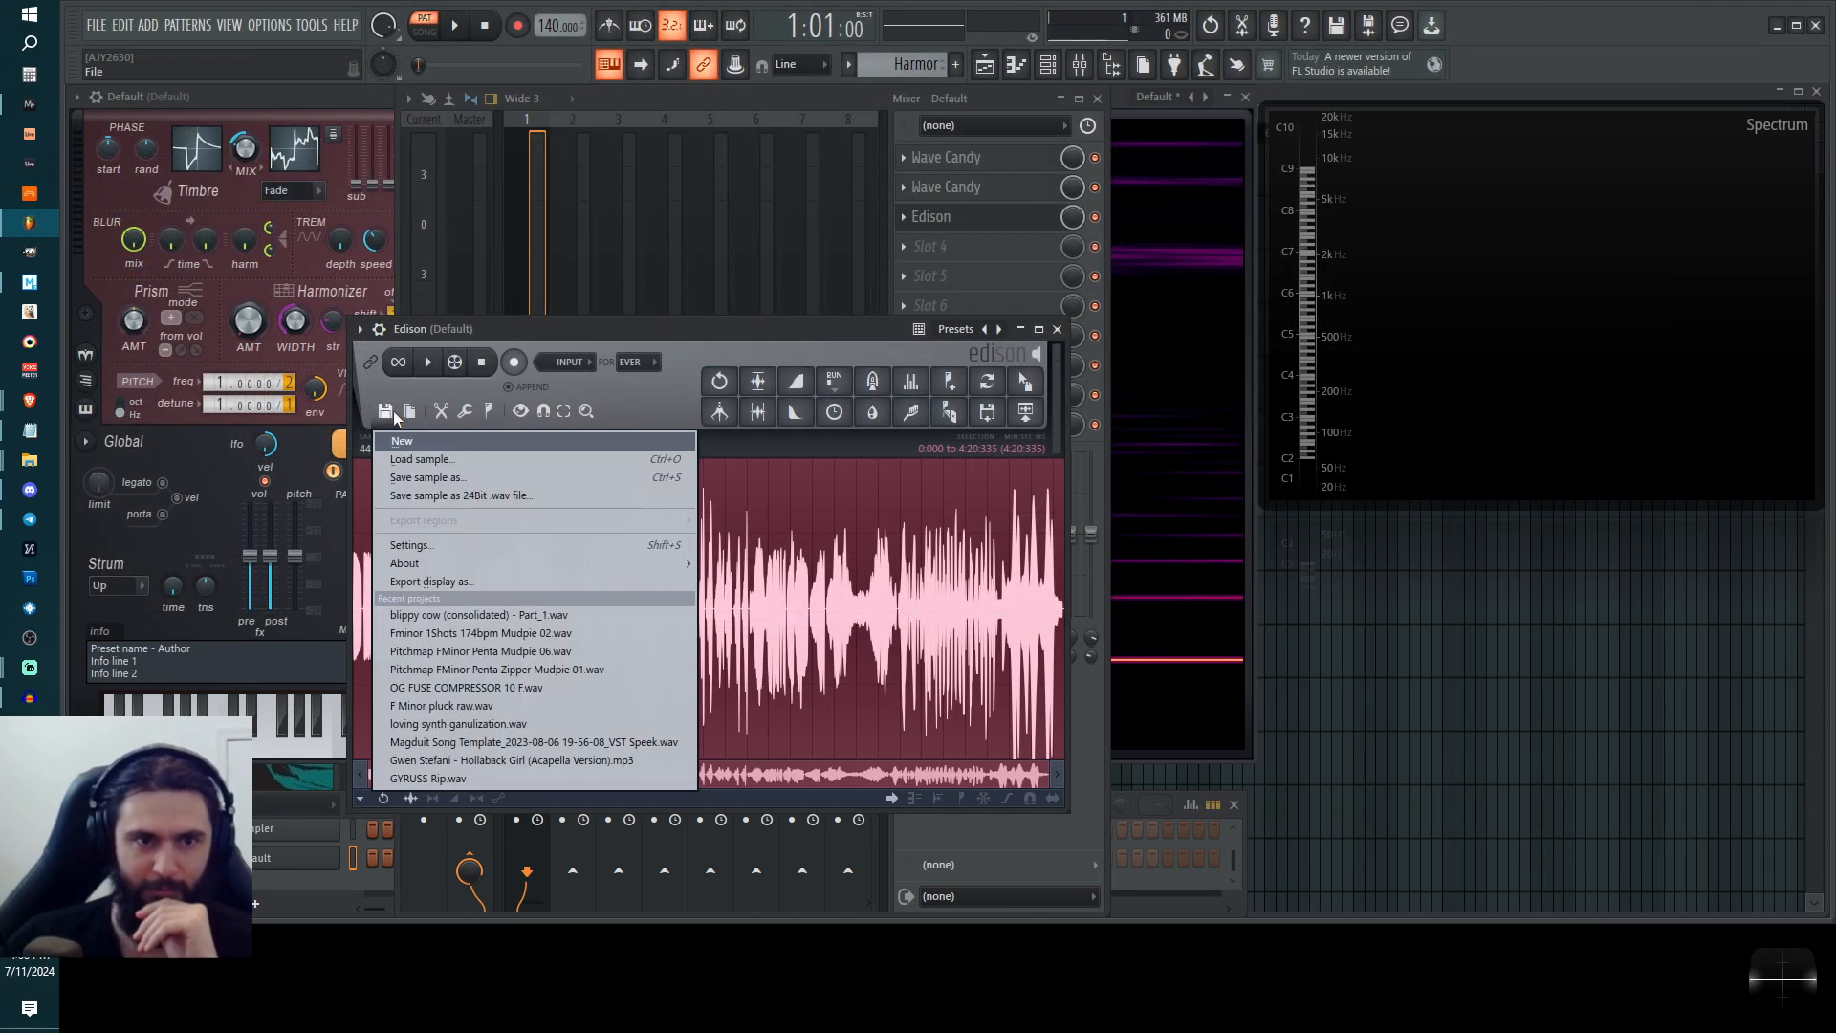
{"action": "left_click", "coordinate": [438, 482]}
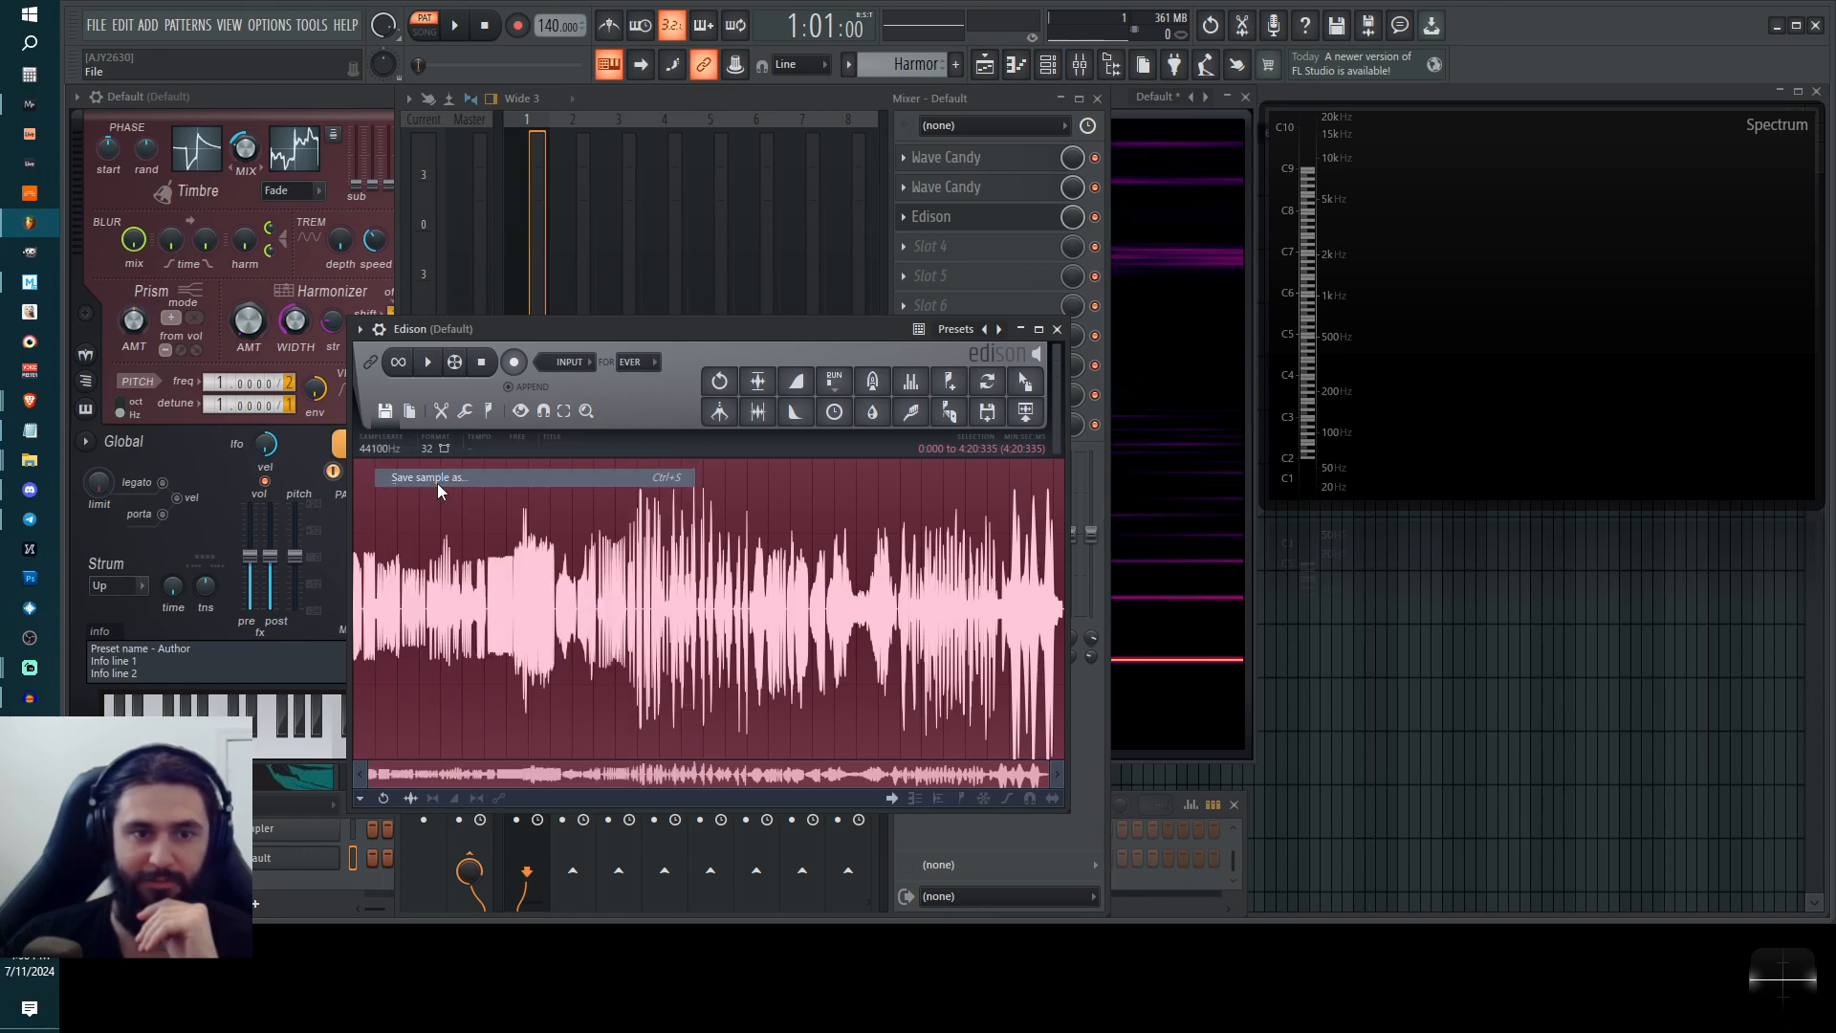
{"action": "left_click", "coordinate": [1440, 604]}
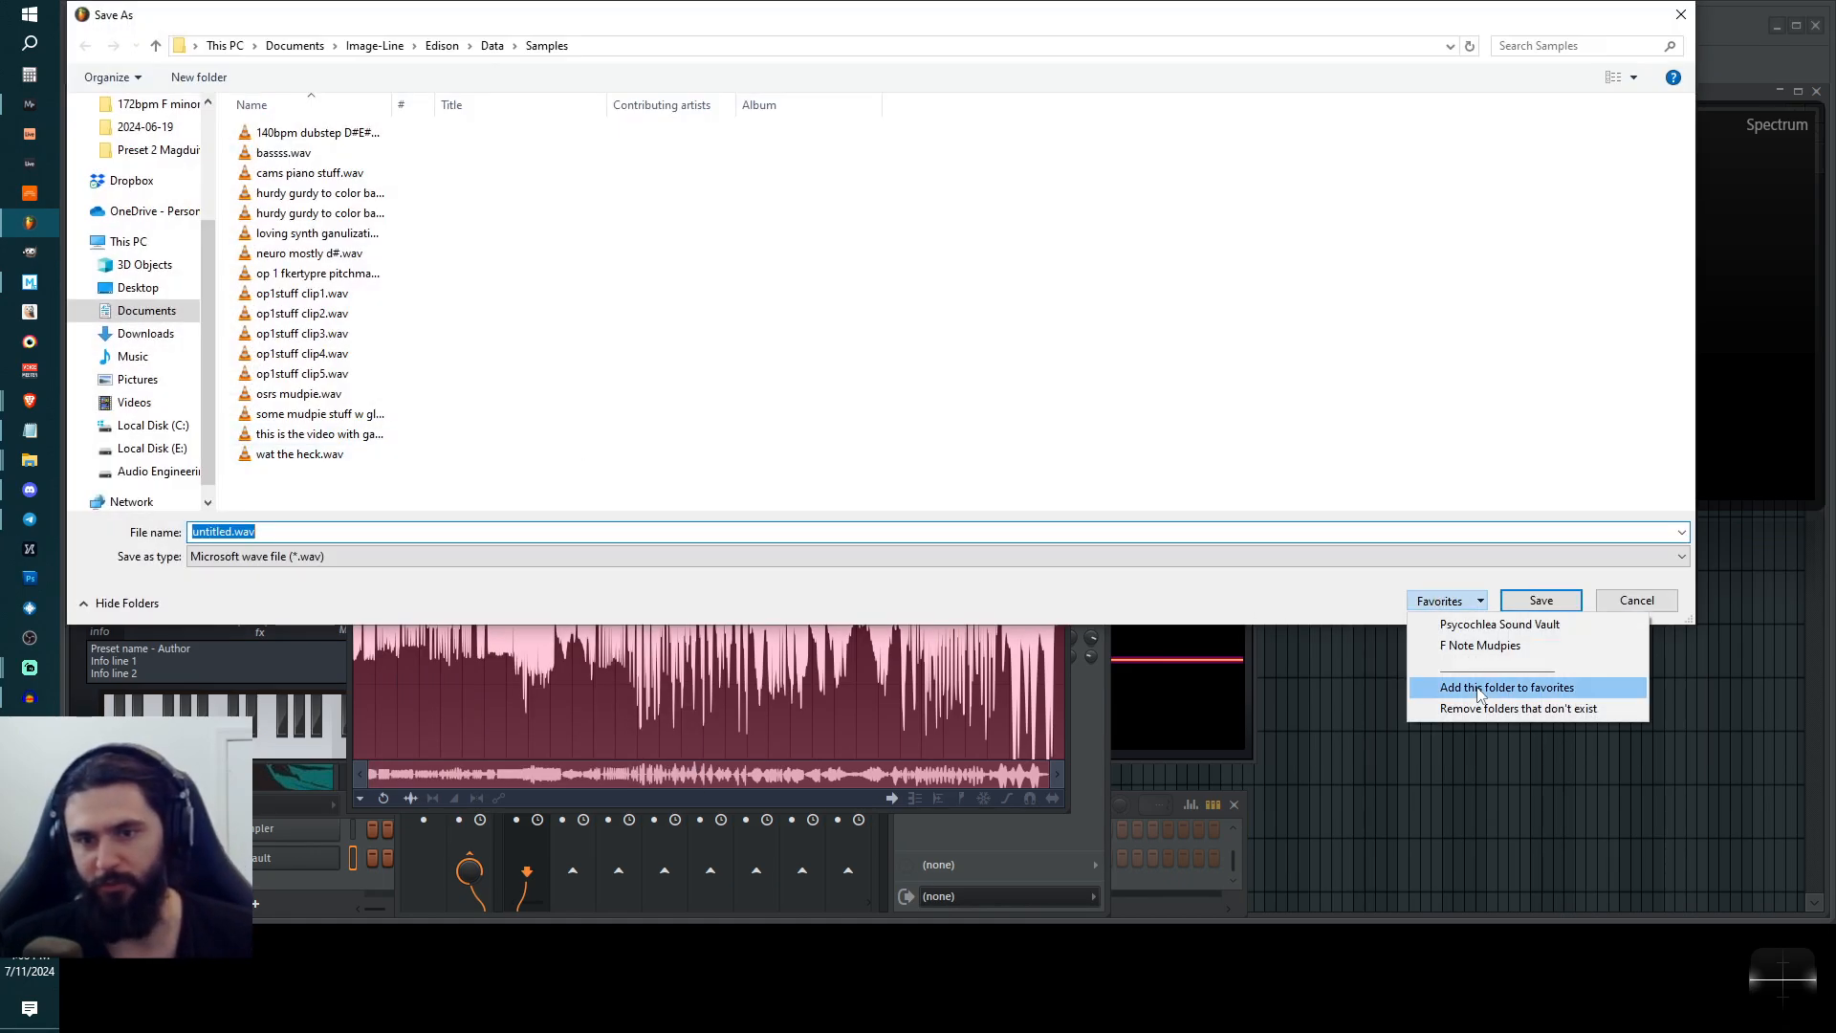
{"action": "left_click", "coordinate": [1478, 639]}
{"action": "left_click", "coordinate": [987, 48]}
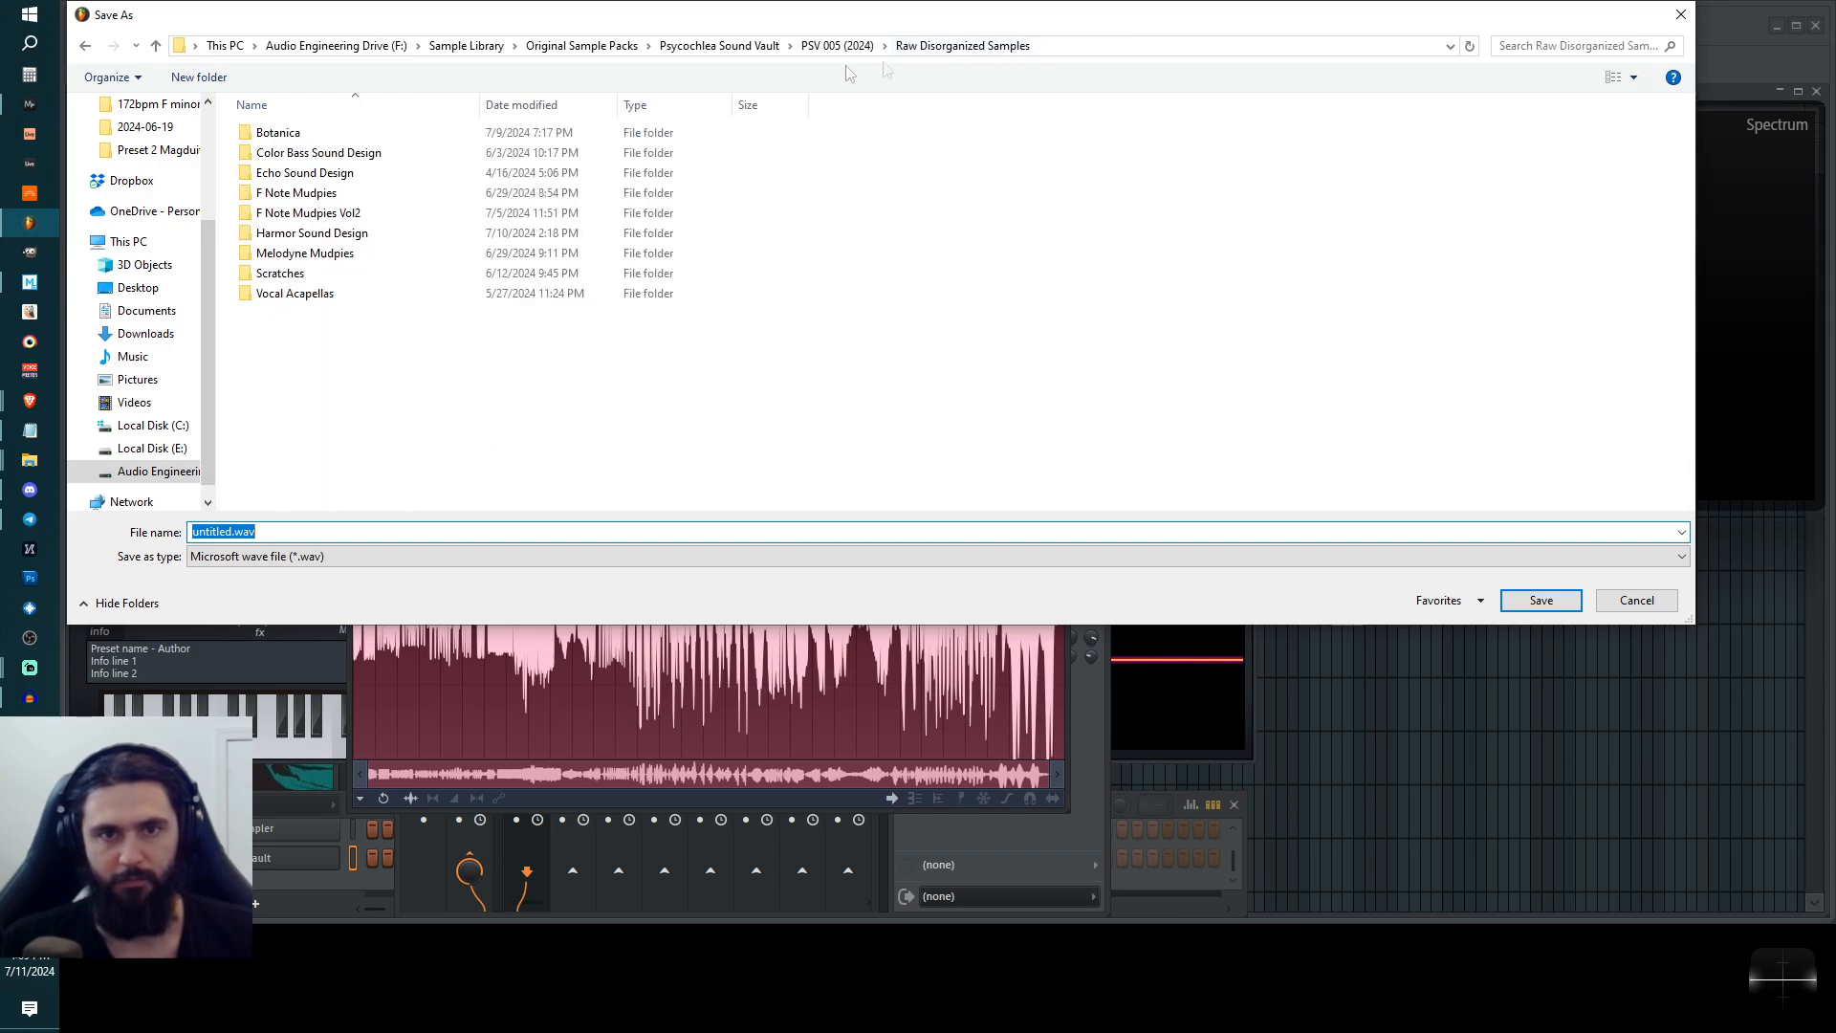
Save the recording as Magduit_Raw_Ai_Harmor_F_Mudpie2.wav in the Ai Images folder inside Harmor Sound Design.
{"action": "double_click", "coordinate": [373, 235]}
{"action": "double_click", "coordinate": [319, 136]}
{"action": "left_click", "coordinate": [361, 134]}
{"action": "left_click", "coordinate": [389, 533]}
{"action": "left_click", "coordinate": [376, 531]}
{"action": "type", "text": "2"}
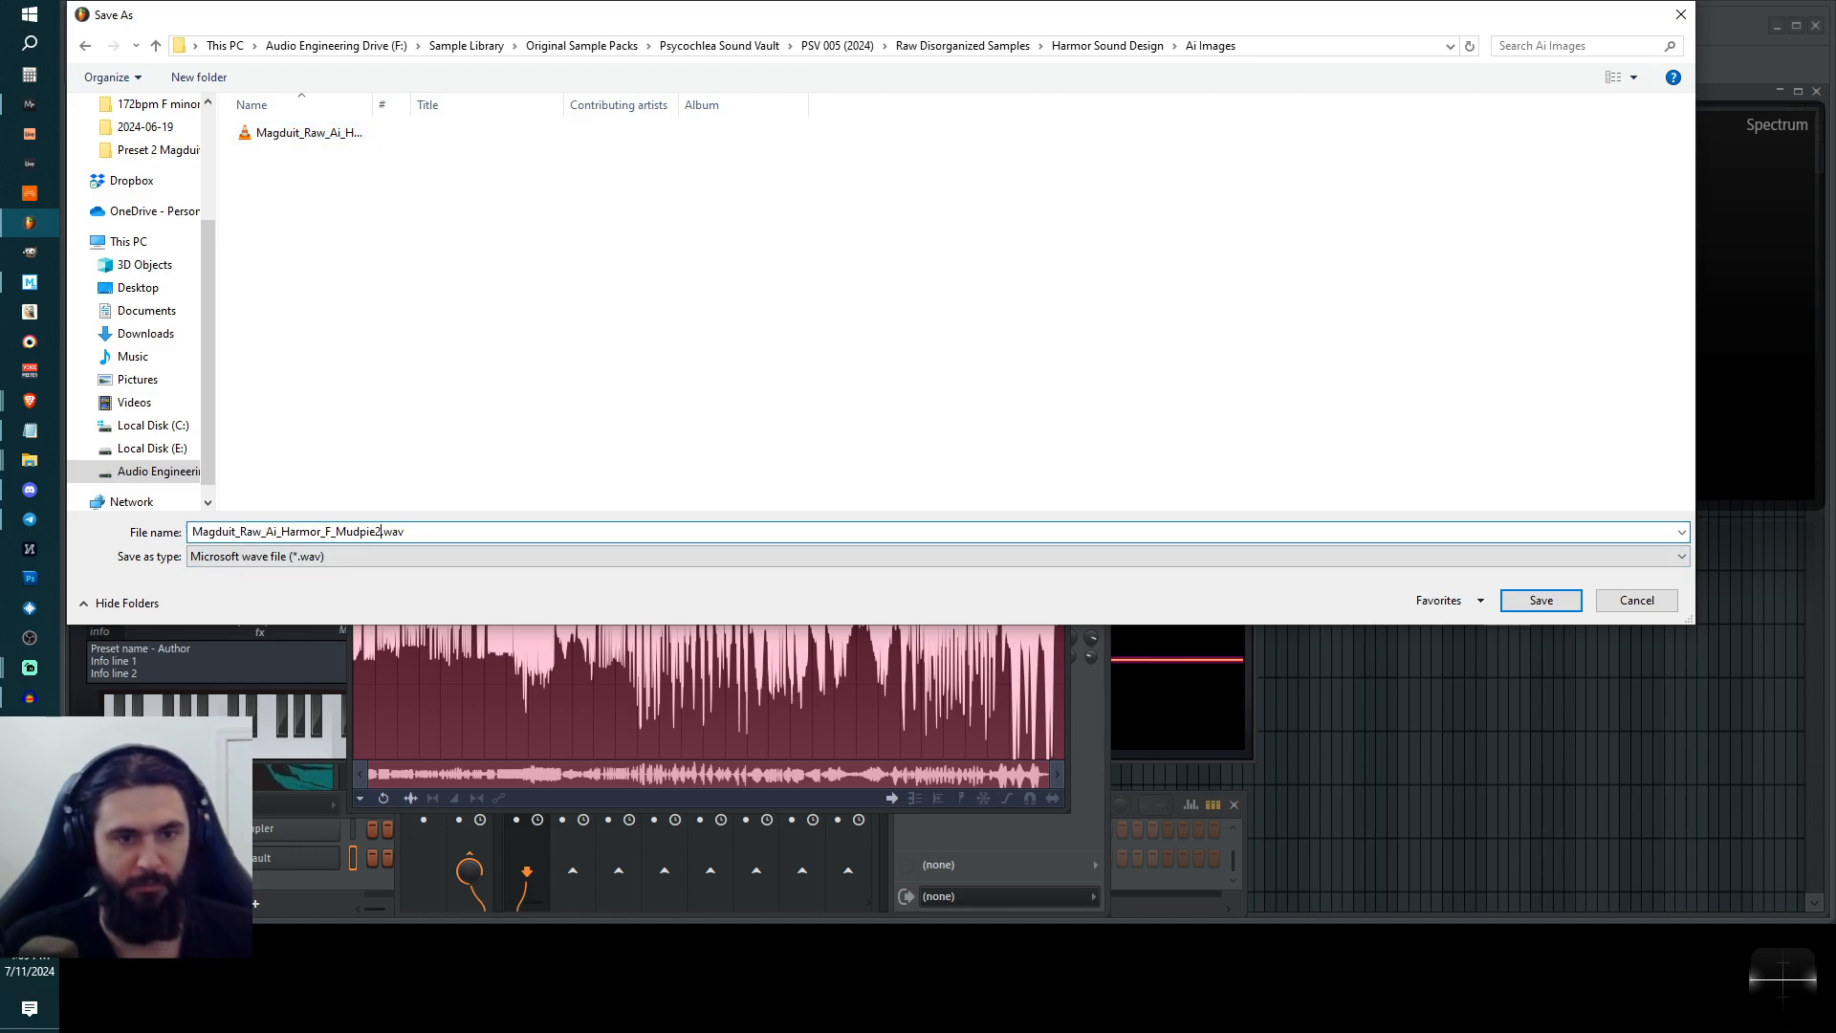
{"action": "key", "text": "Return"}
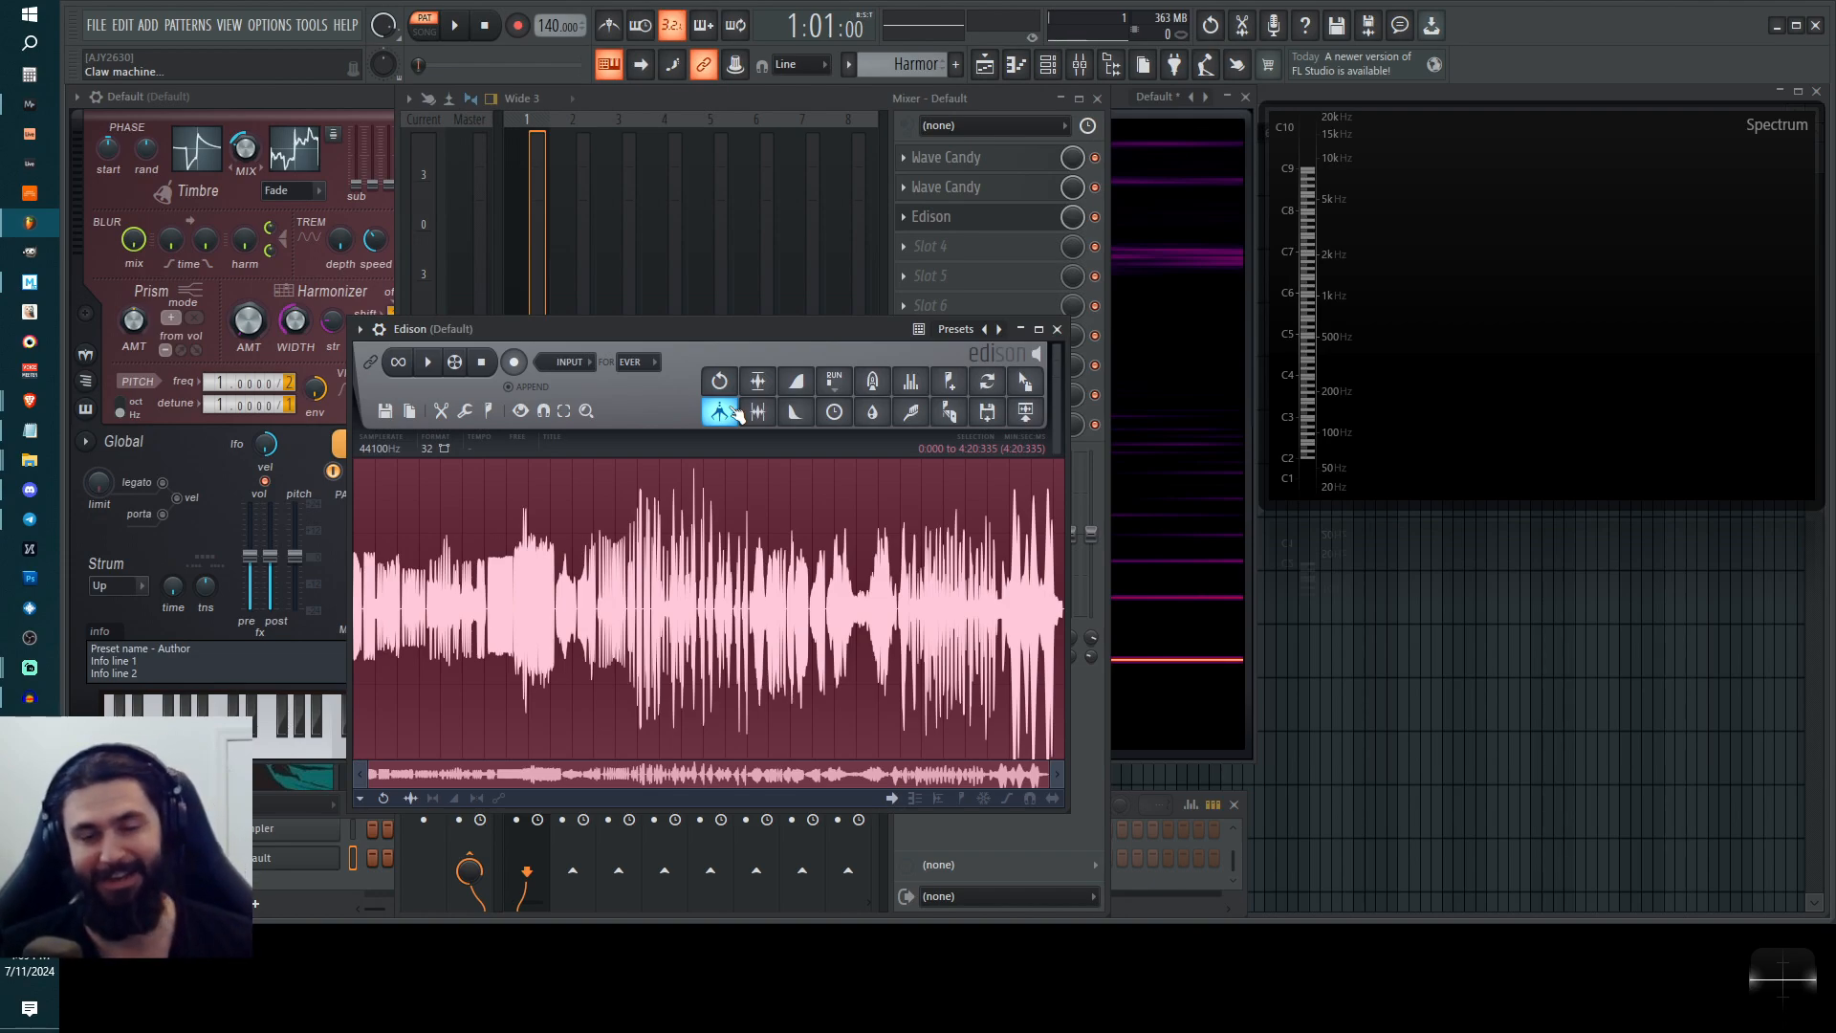
Close Edison, bring Harmor back to the front and adjust the fine playback speed of the concentric-arch image.
{"action": "left_click", "coordinate": [1058, 329]}
{"action": "left_click", "coordinate": [323, 103]}
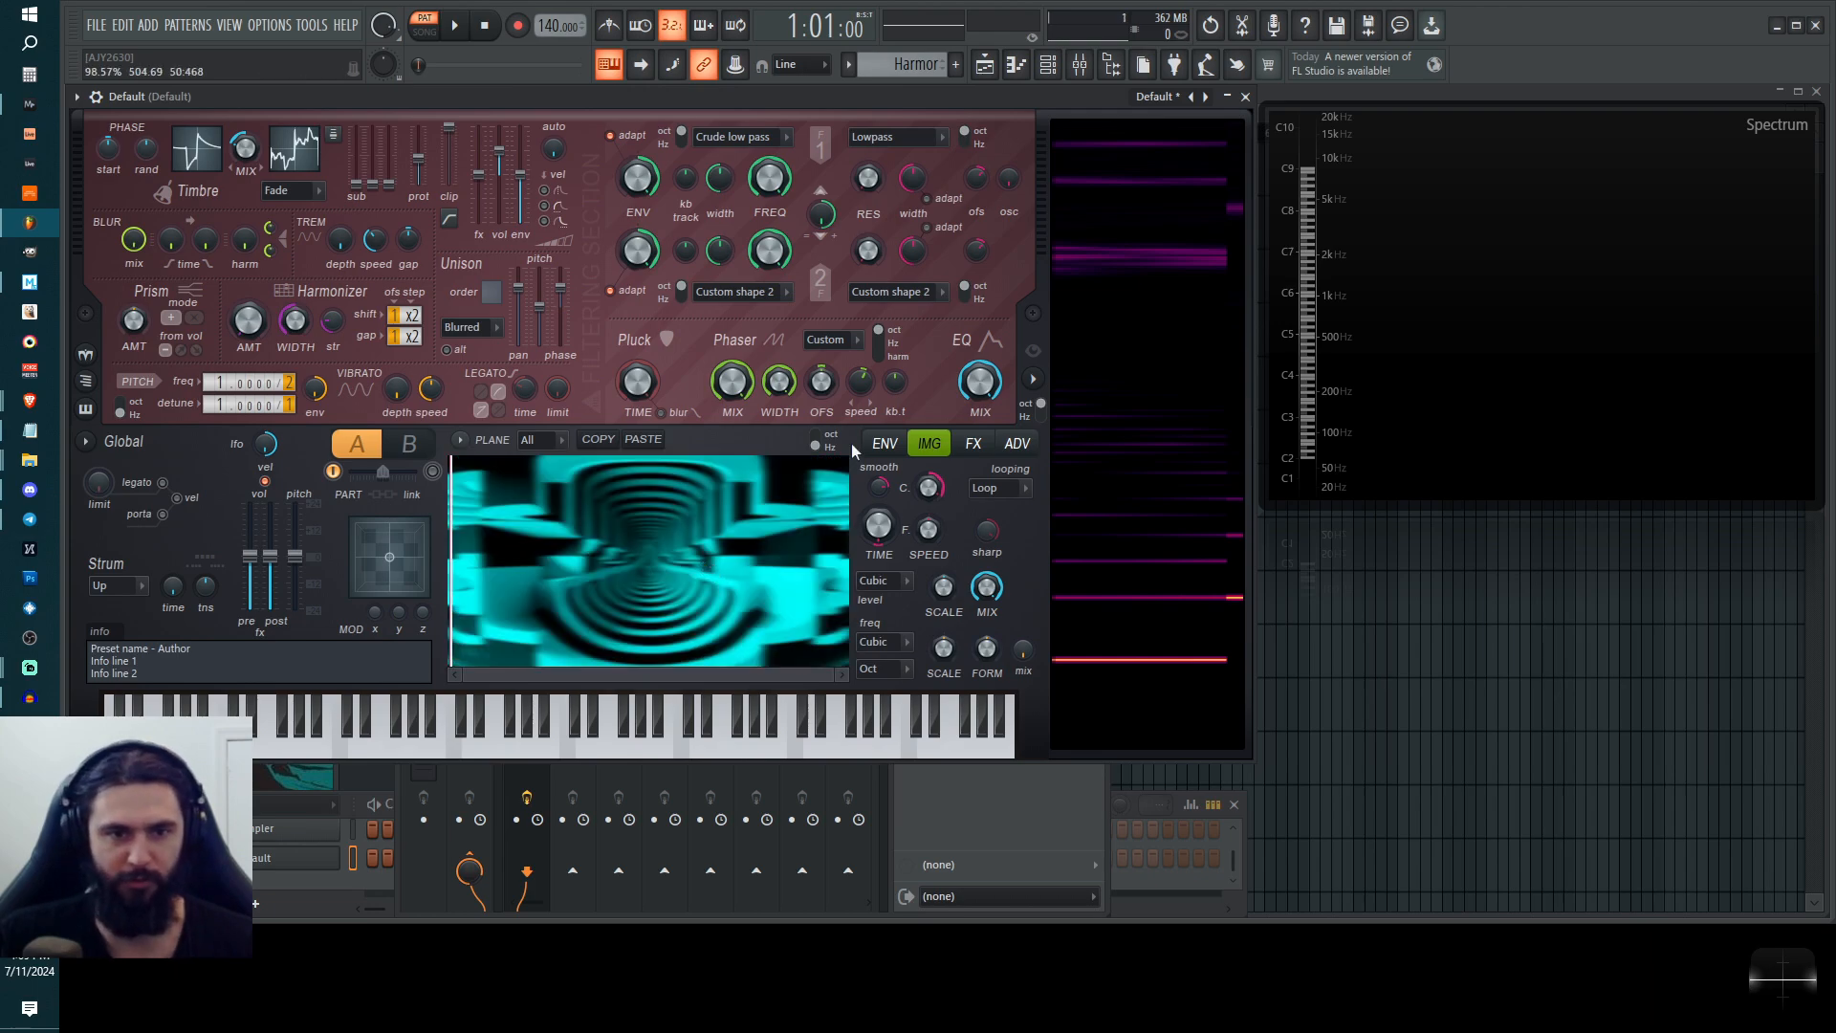
{"action": "left_click_drag", "start_coordinate": [930, 529], "coordinate": [931, 473]}
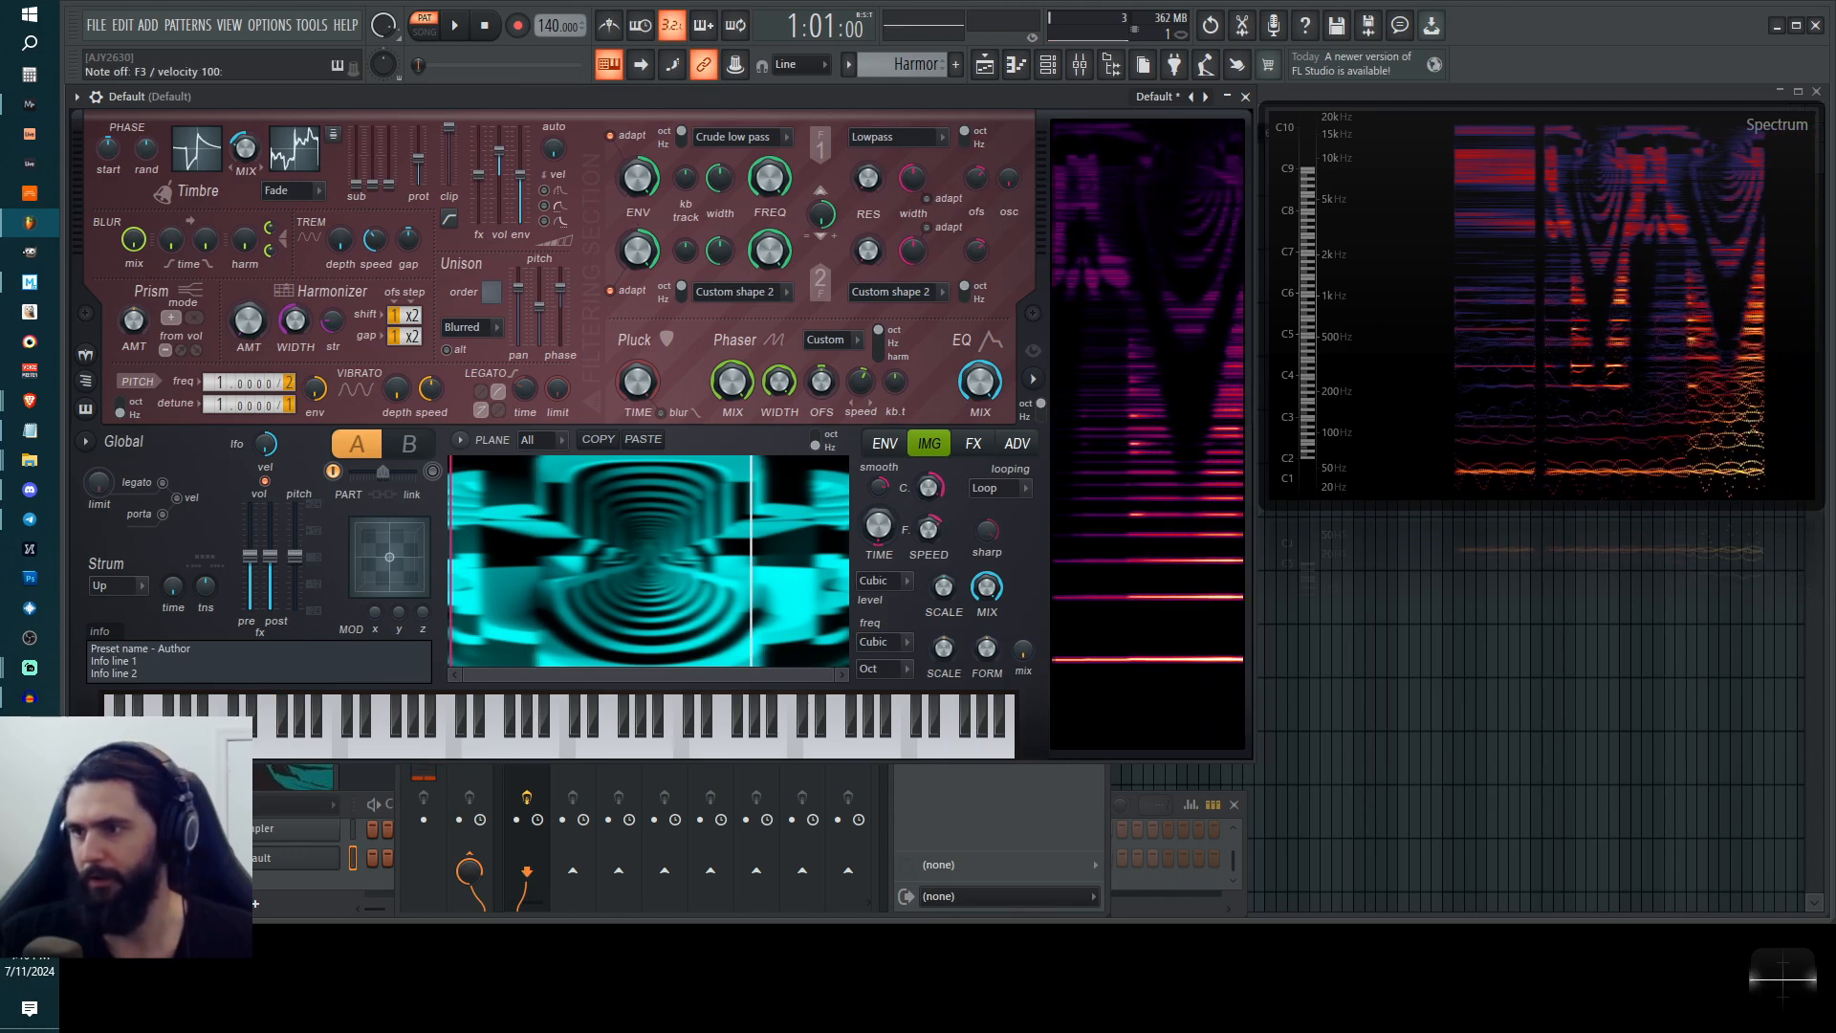
Load an eye pattern and a spotted wavy pattern in turn, adjusting the image gain pixel scale and fine playback speed while playing notes.
{"action": "left_click_drag", "start_coordinate": [612, 607], "coordinate": [612, 608]}
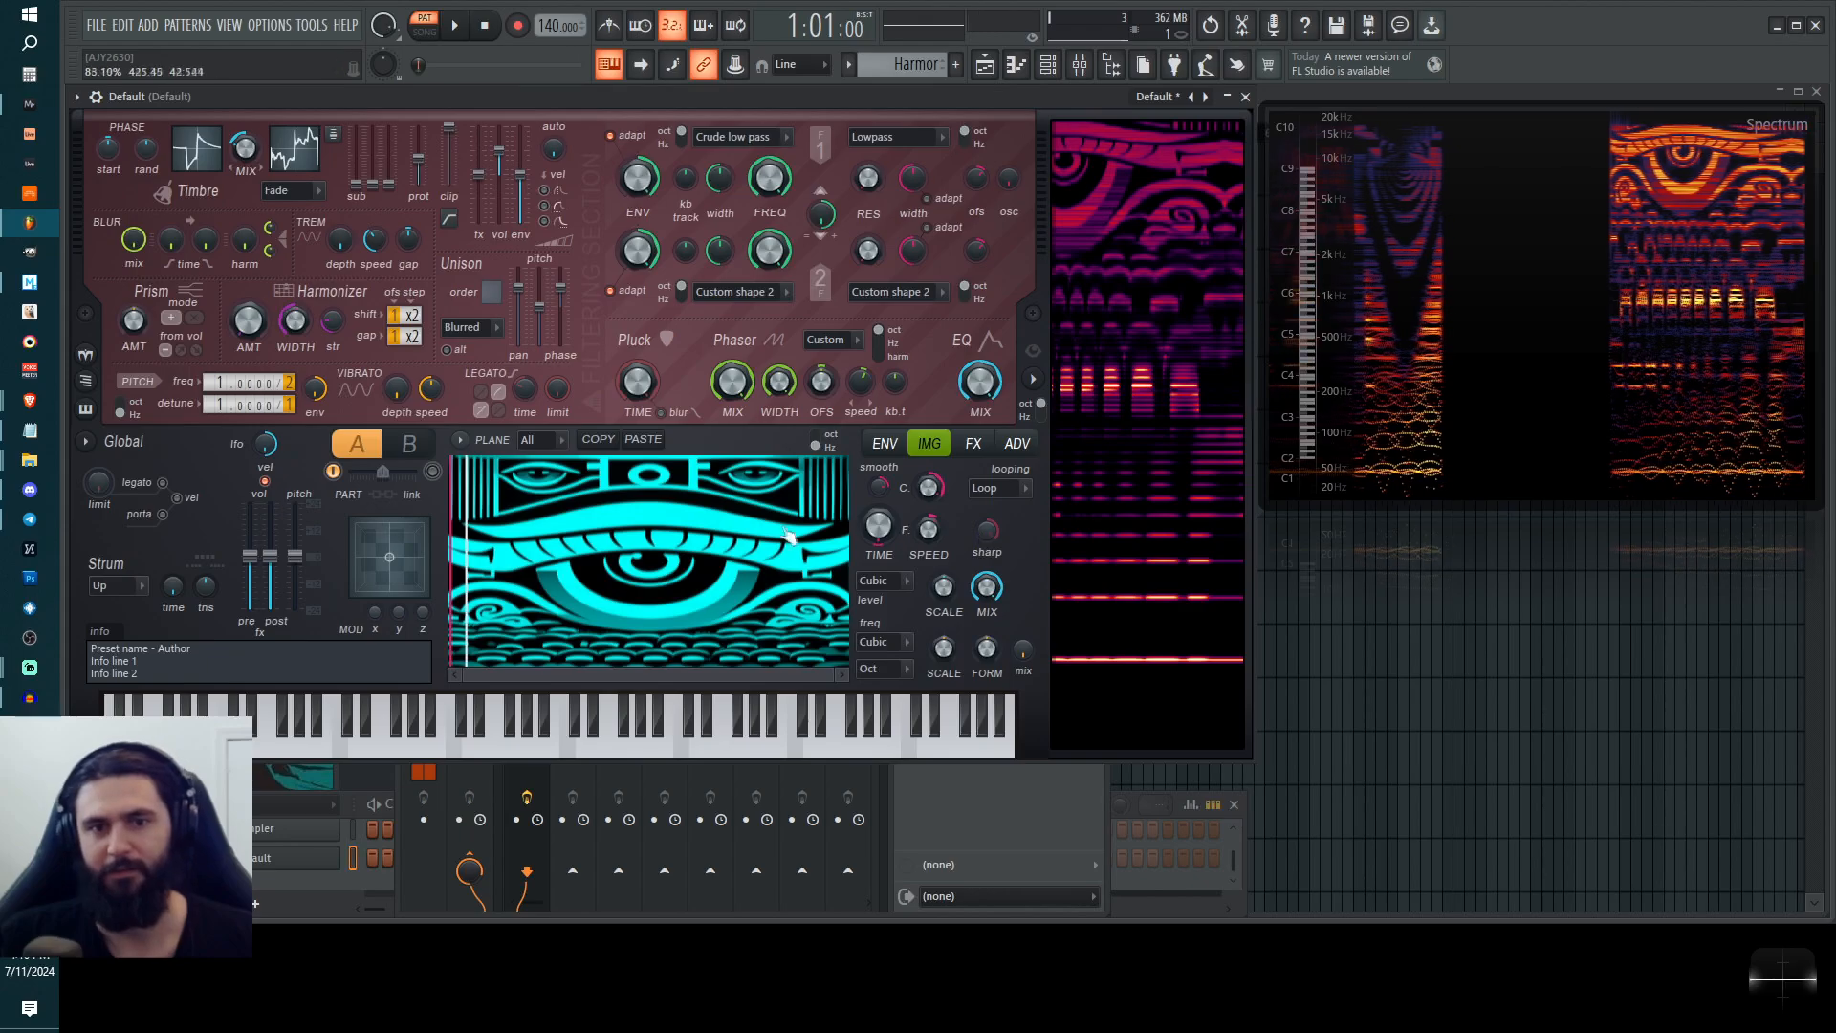
{"action": "left_click_drag", "start_coordinate": [951, 593], "coordinate": [951, 651]}
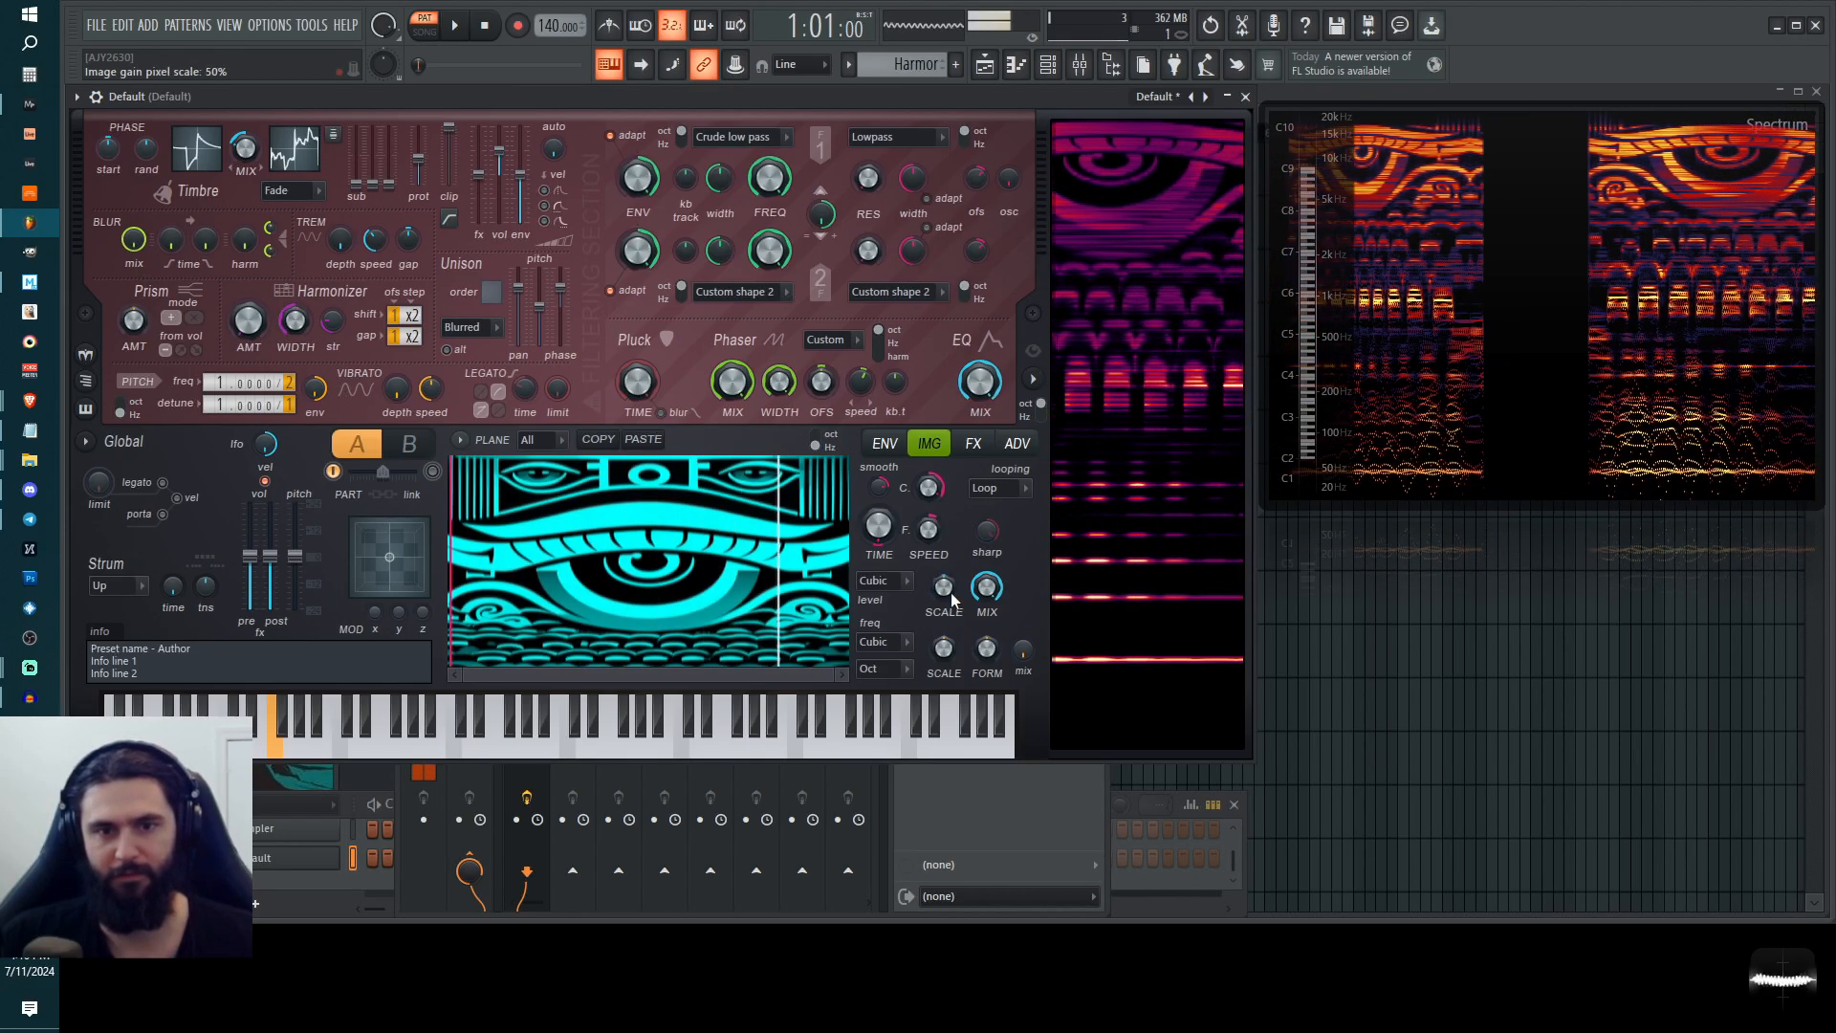
{"action": "left_click_drag", "start_coordinate": [660, 578], "coordinate": [660, 578]}
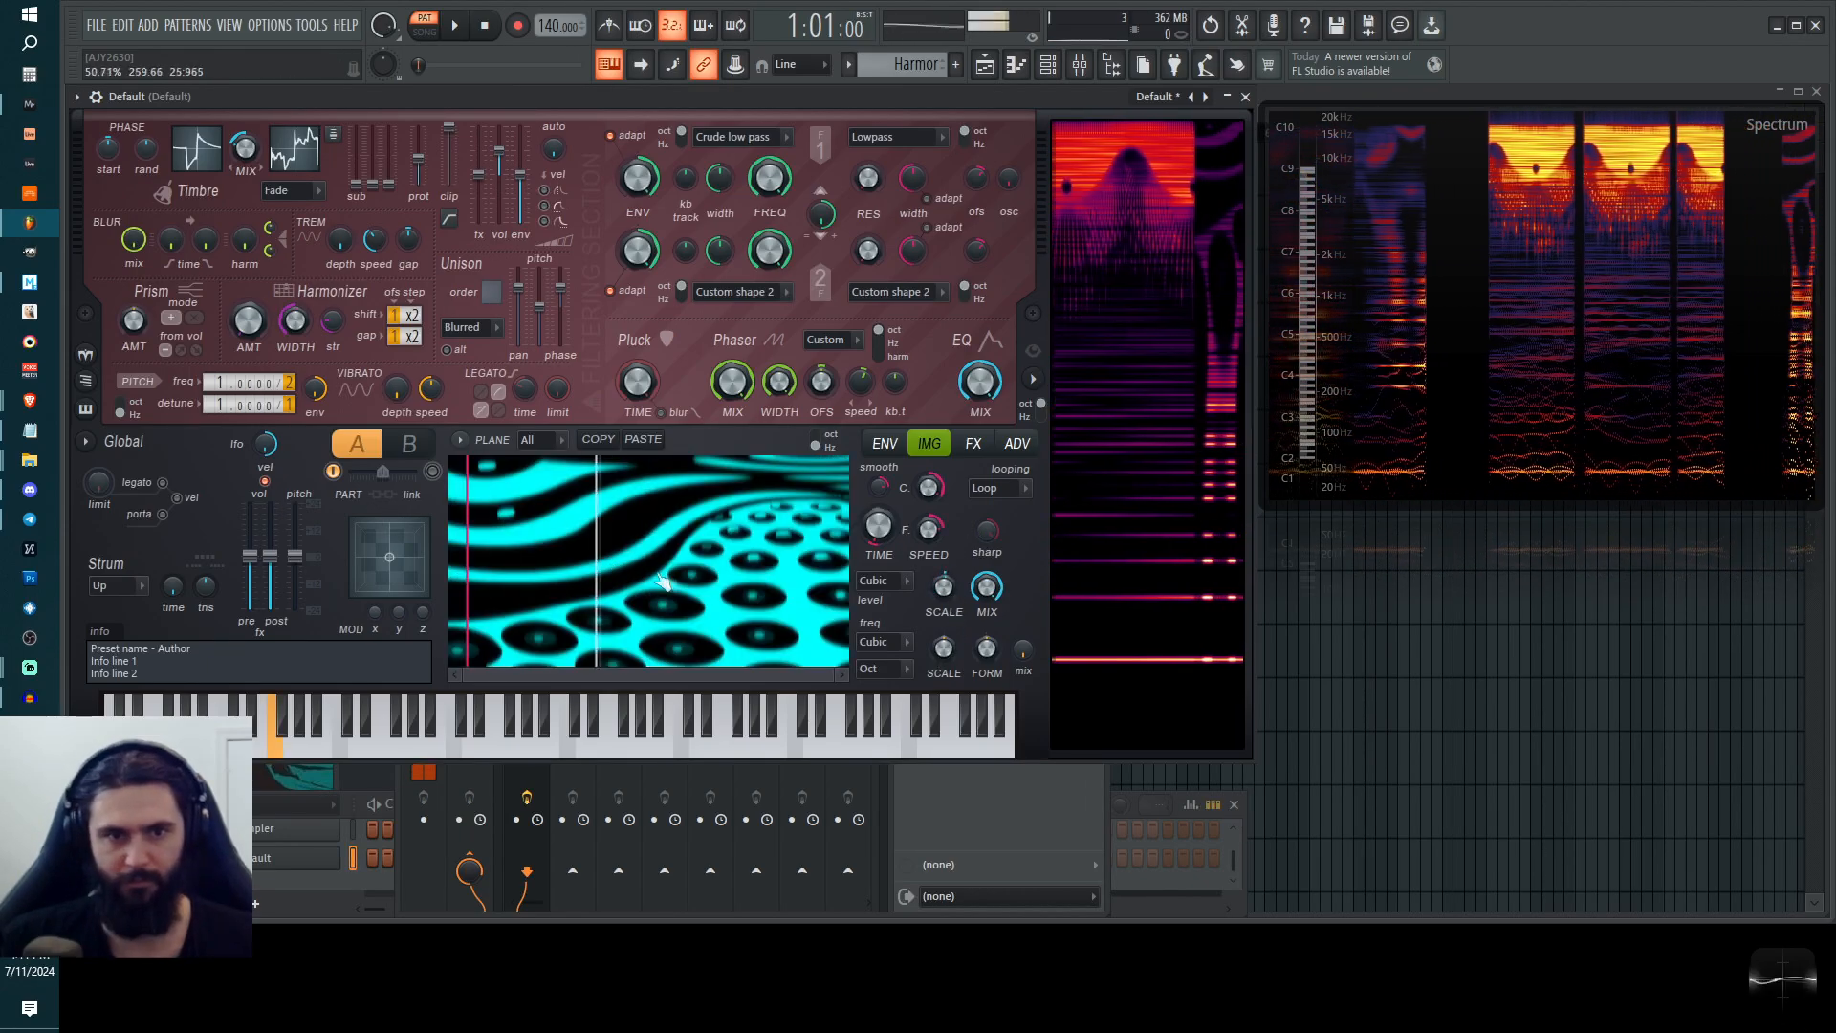
{"action": "left_click_drag", "start_coordinate": [930, 531], "coordinate": [929, 587]}
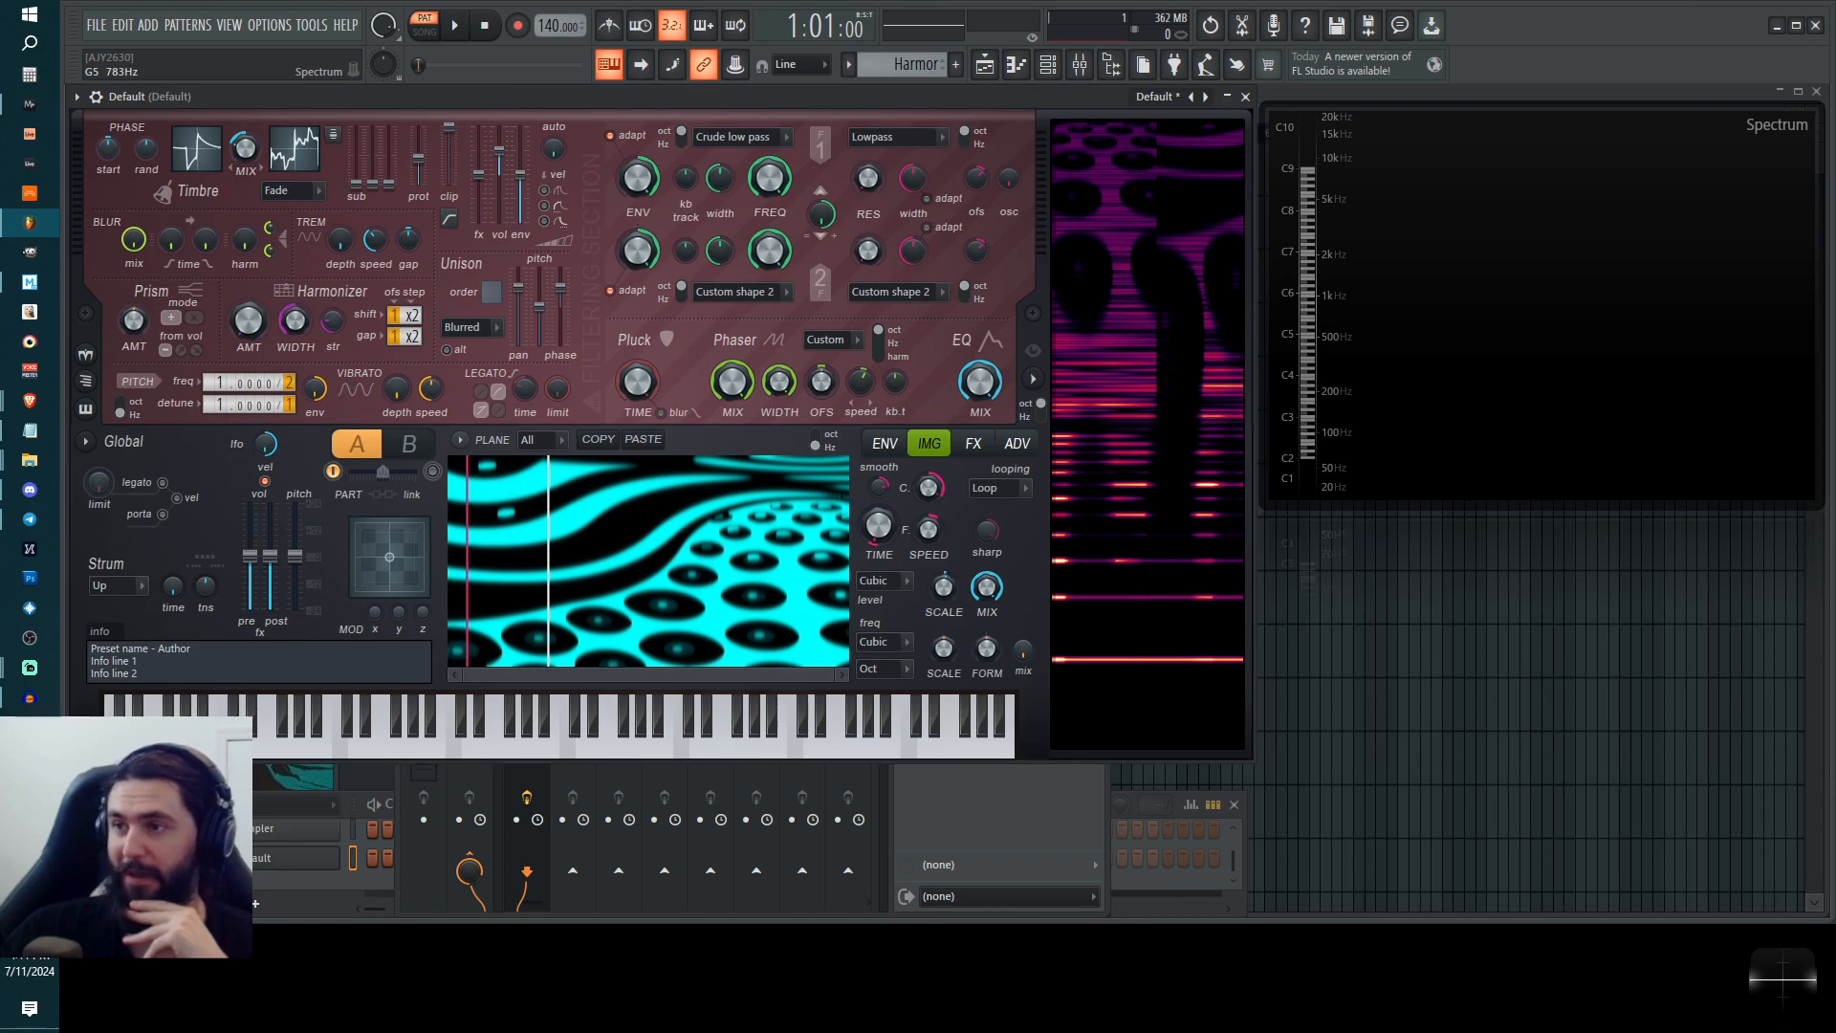
{"action": "key", "text": "alt+Tab"}
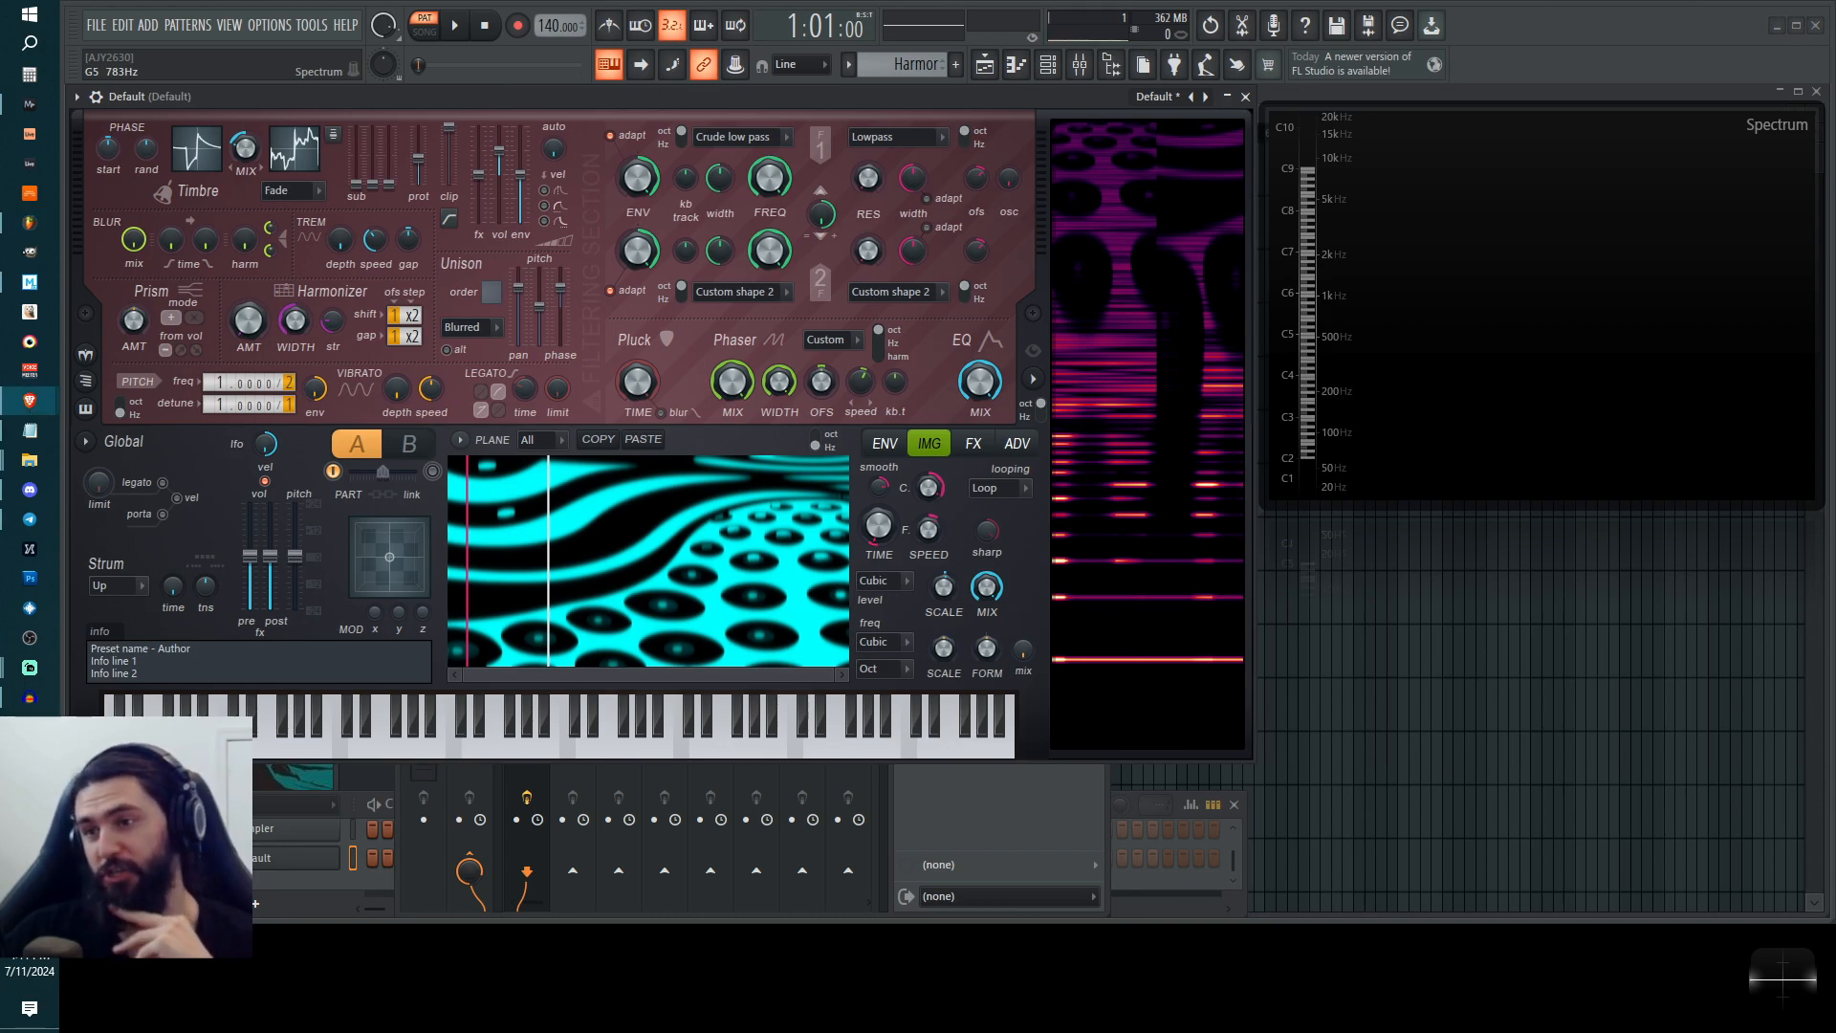